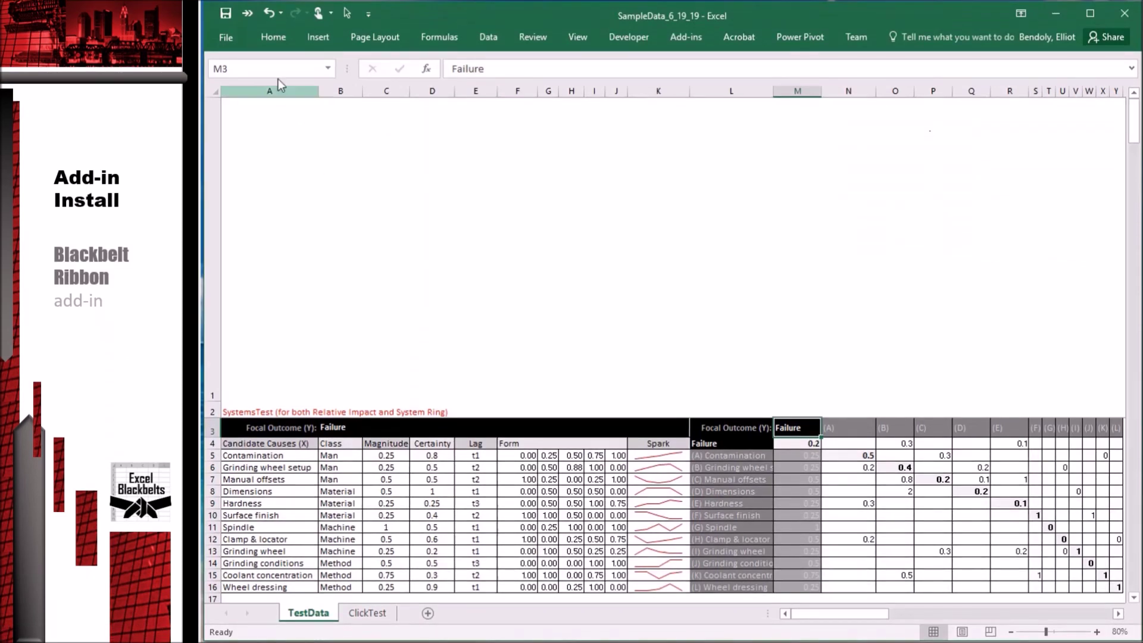
Open the Add-ins manager from Excel Options
left_click(226, 37)
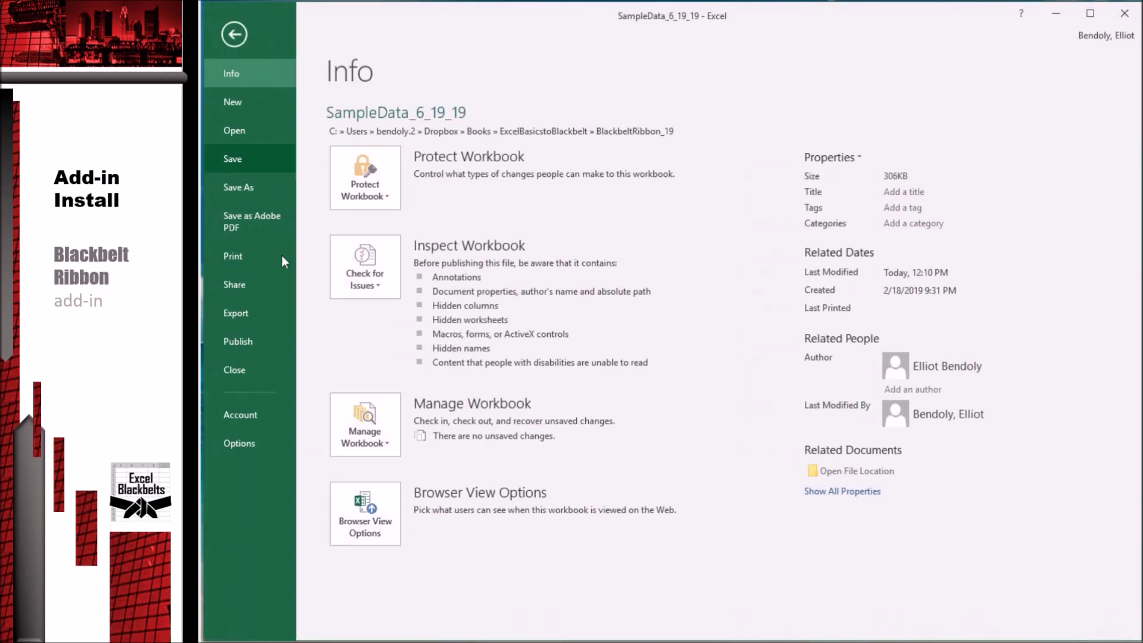
left_click(225, 445)
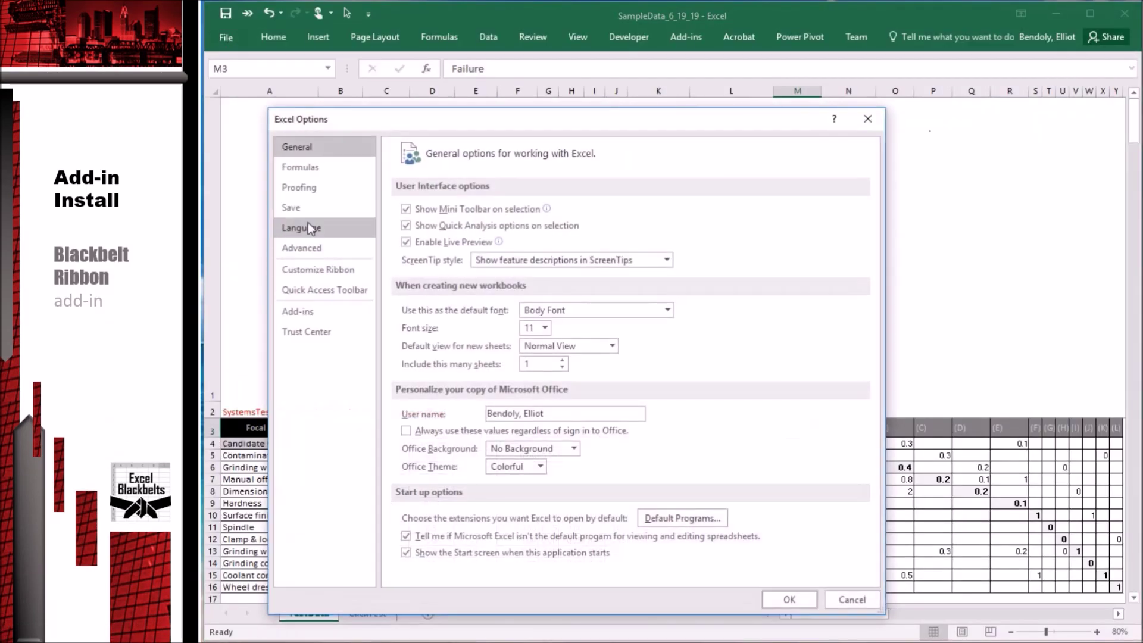
left_click(309, 314)
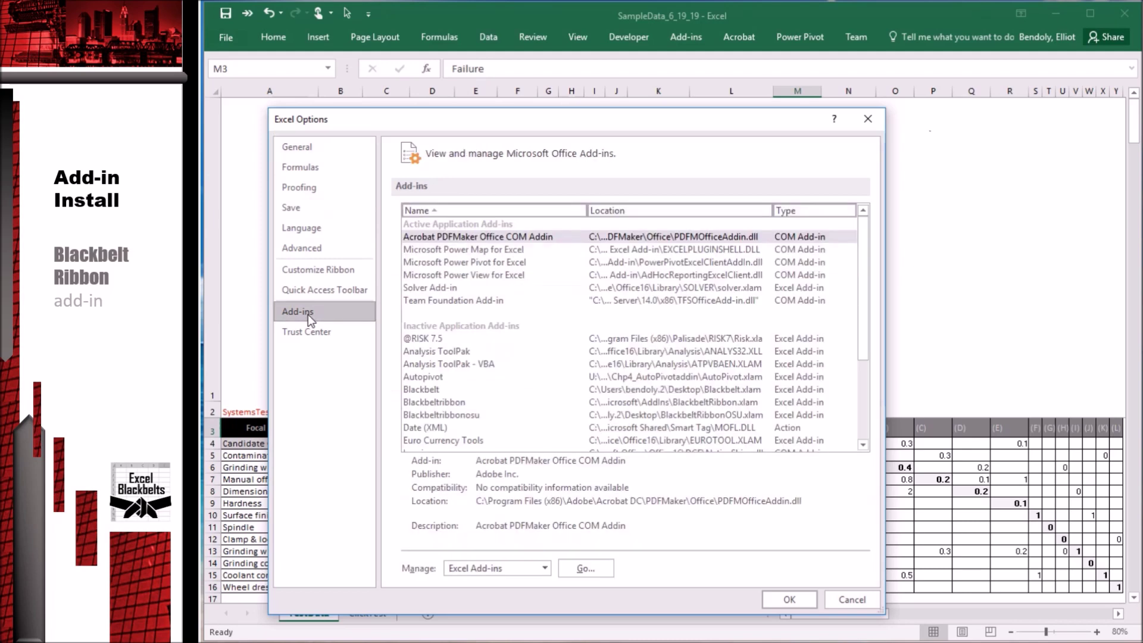
left_click(579, 569)
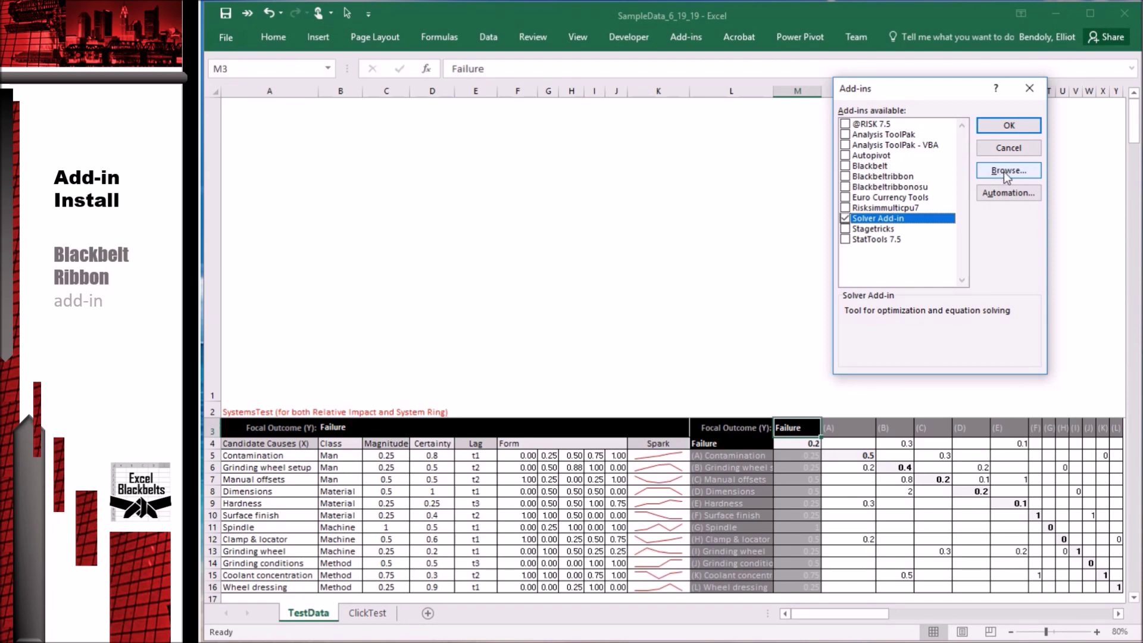
Install BlackbeltRibbonOSU from the Desktop, replacing the old copy, and enable its content
left_click(1003, 172)
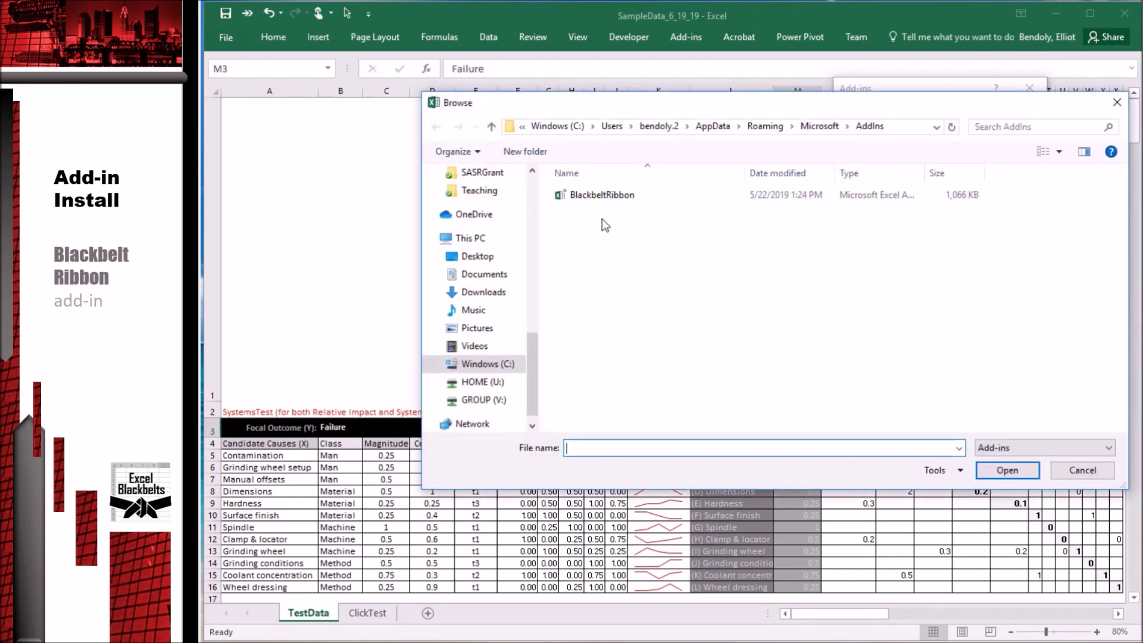
left_click(473, 256)
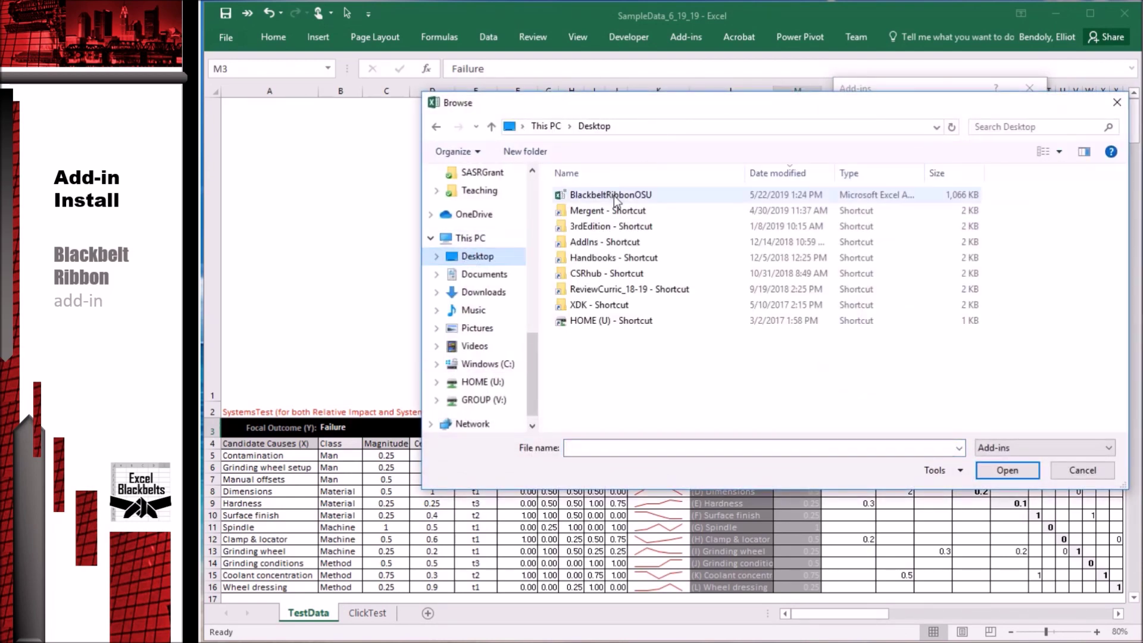
left_click(613, 195)
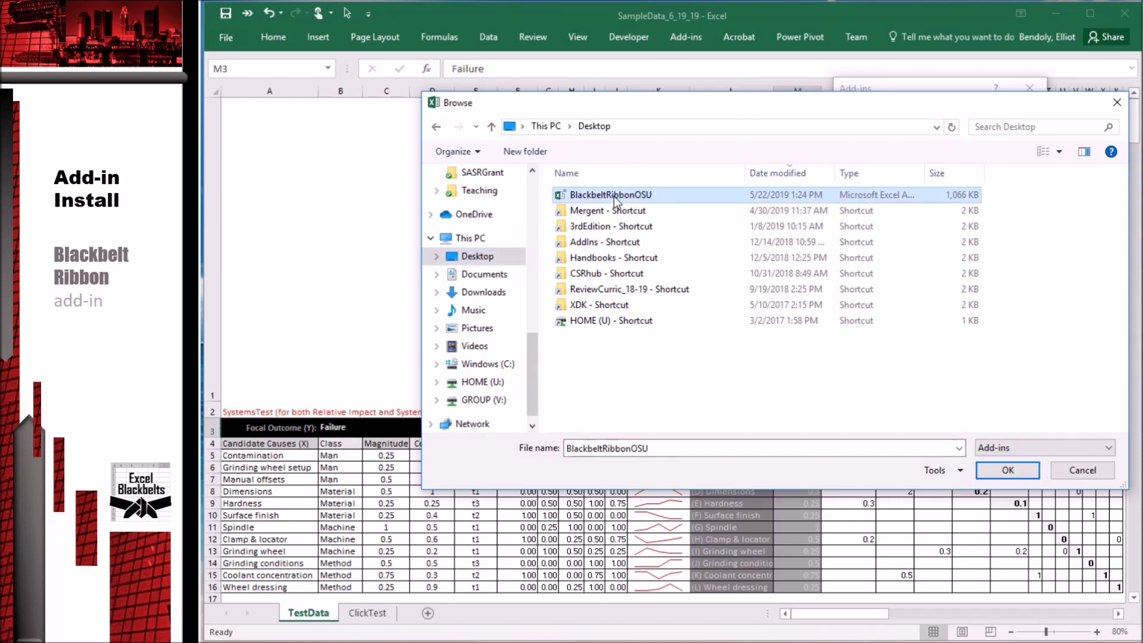
left_click(1007, 470)
left_click(617, 418)
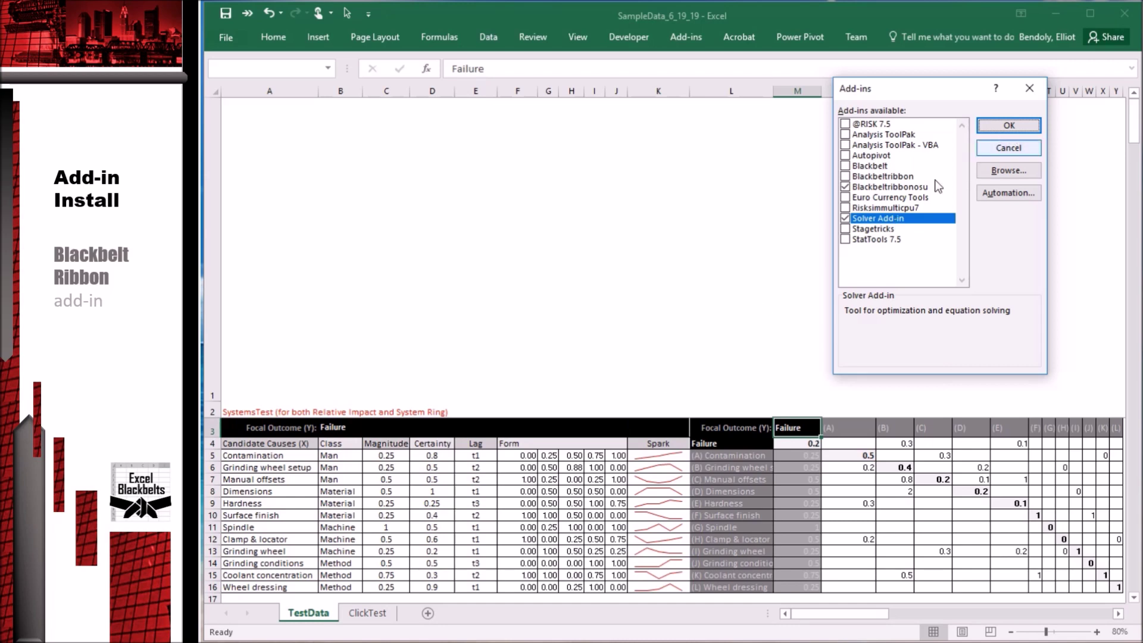
left_click(1006, 132)
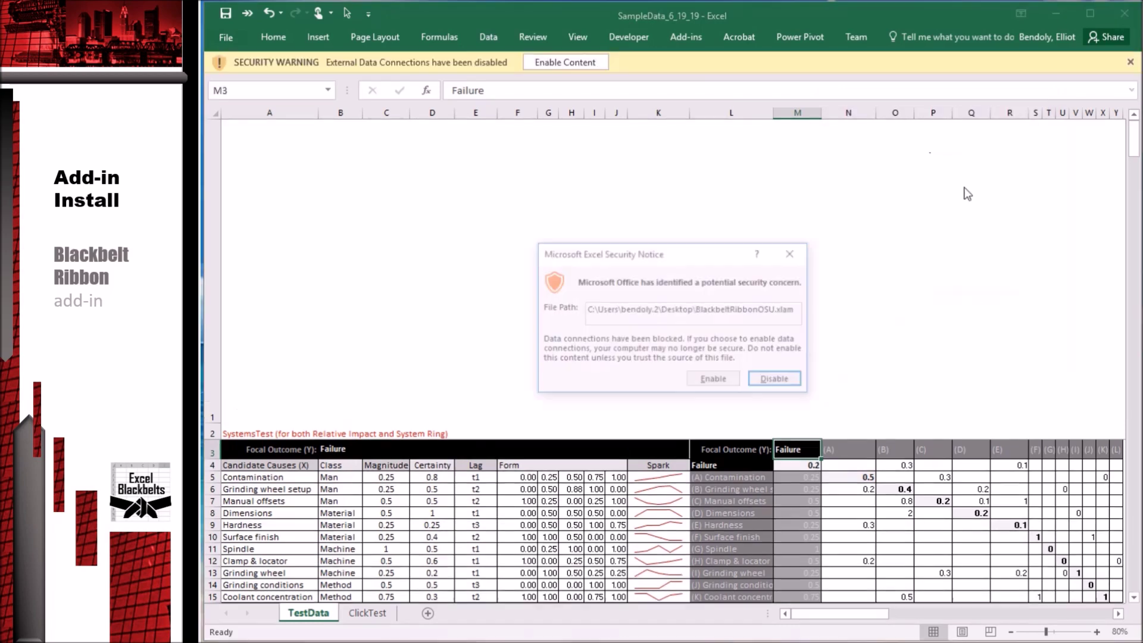
left_click(725, 379)
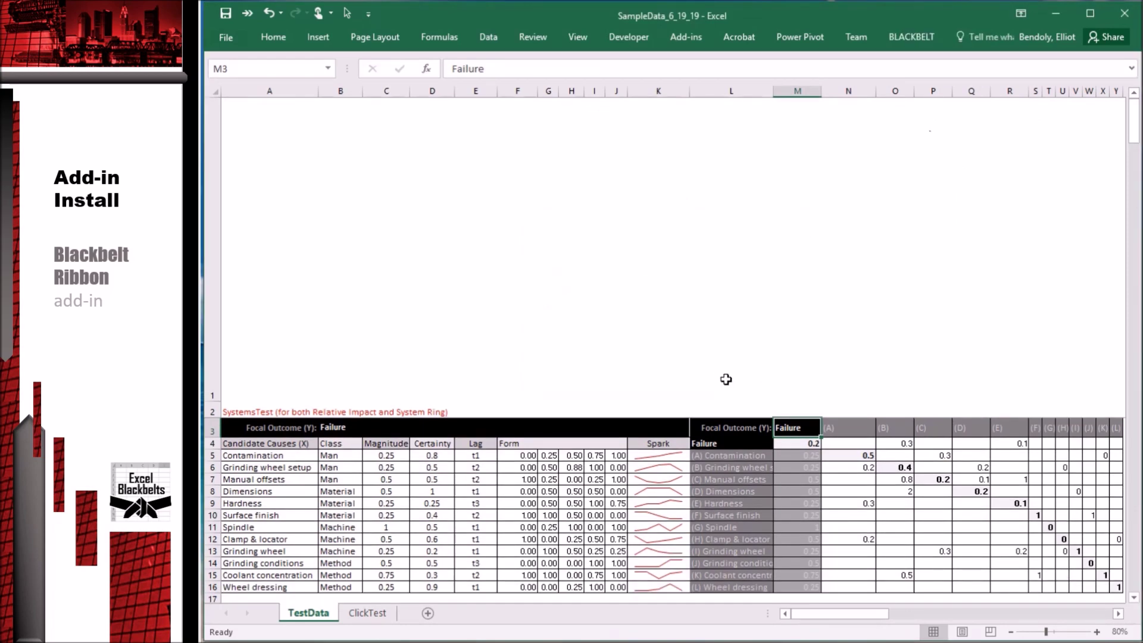
Show the BLACKBELT ribbon tools and open the Blackbelt Site course website
left_click(920, 34)
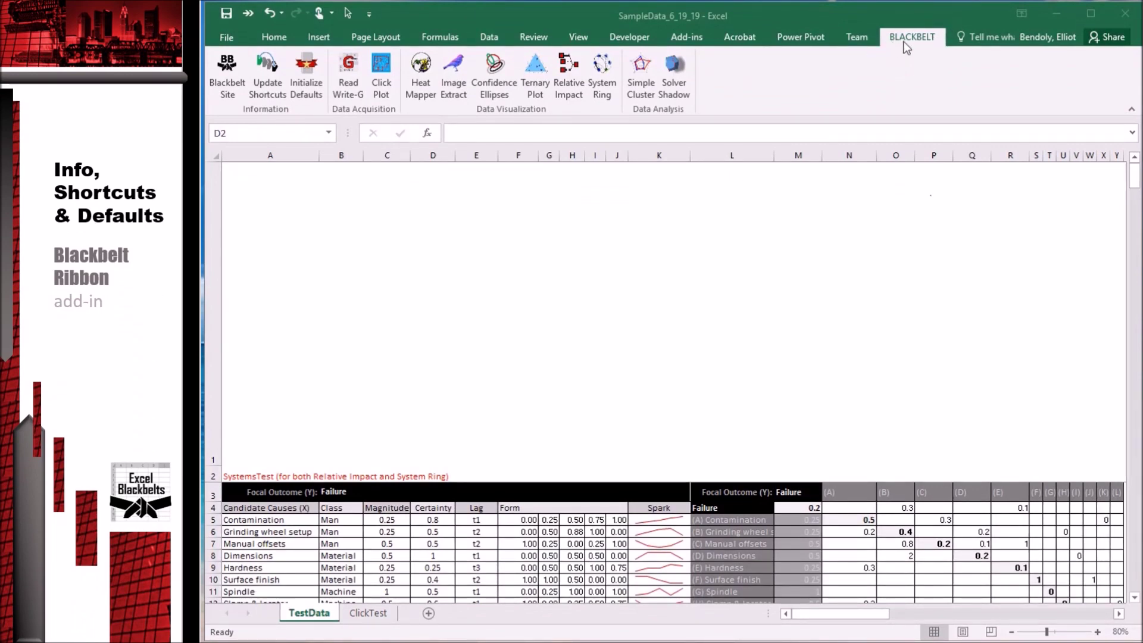
left_click(226, 90)
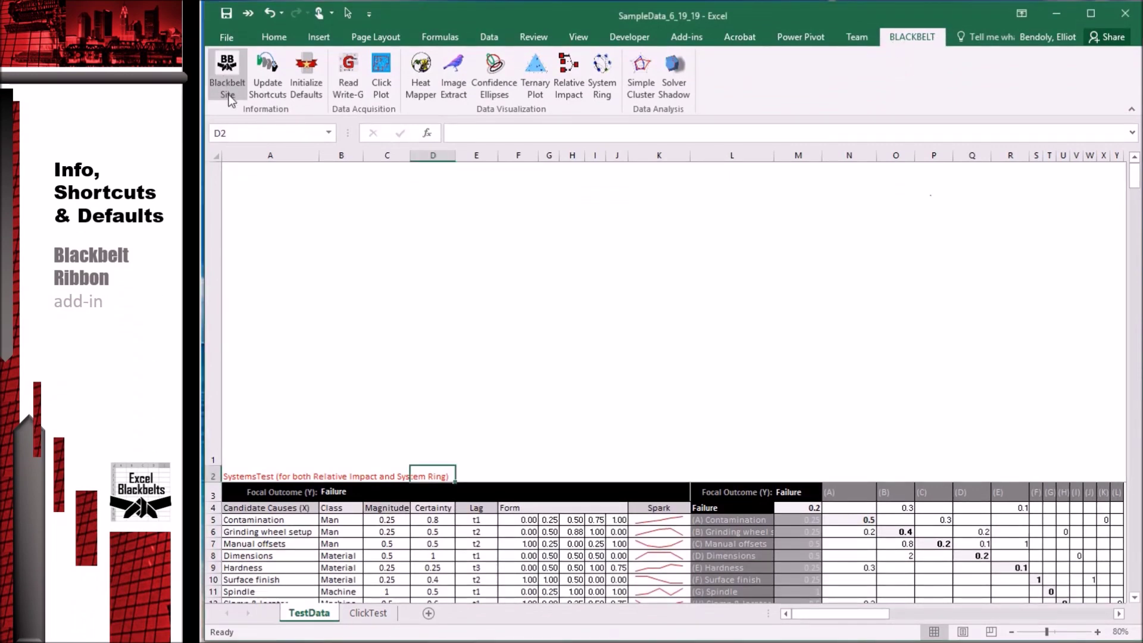
left_click(229, 96)
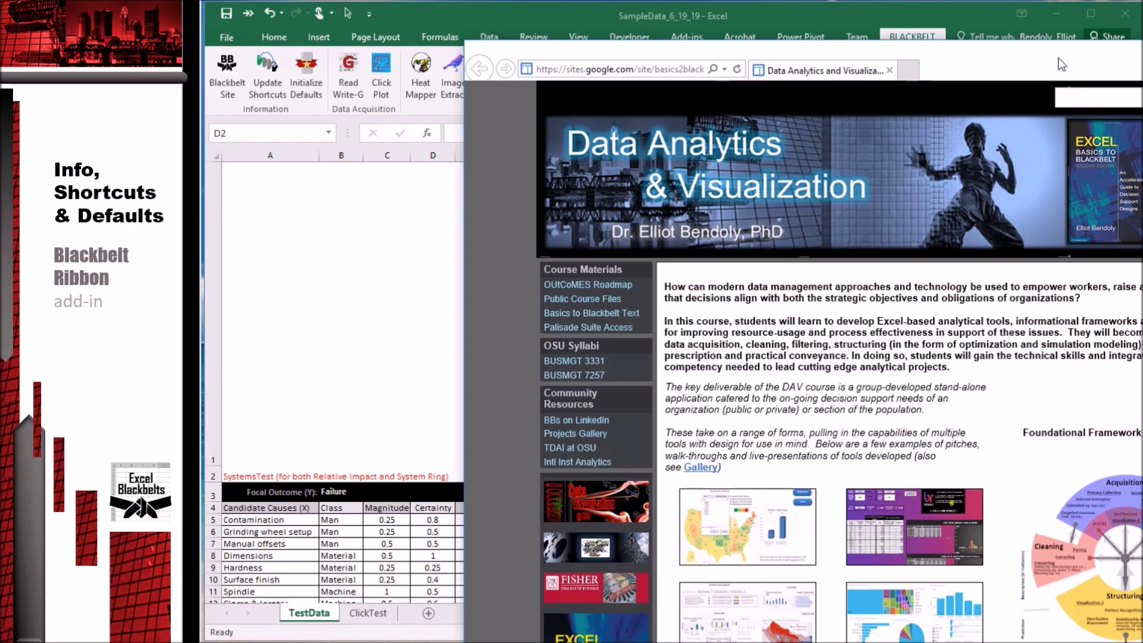
left_click_drag(1059, 58, 845, 48)
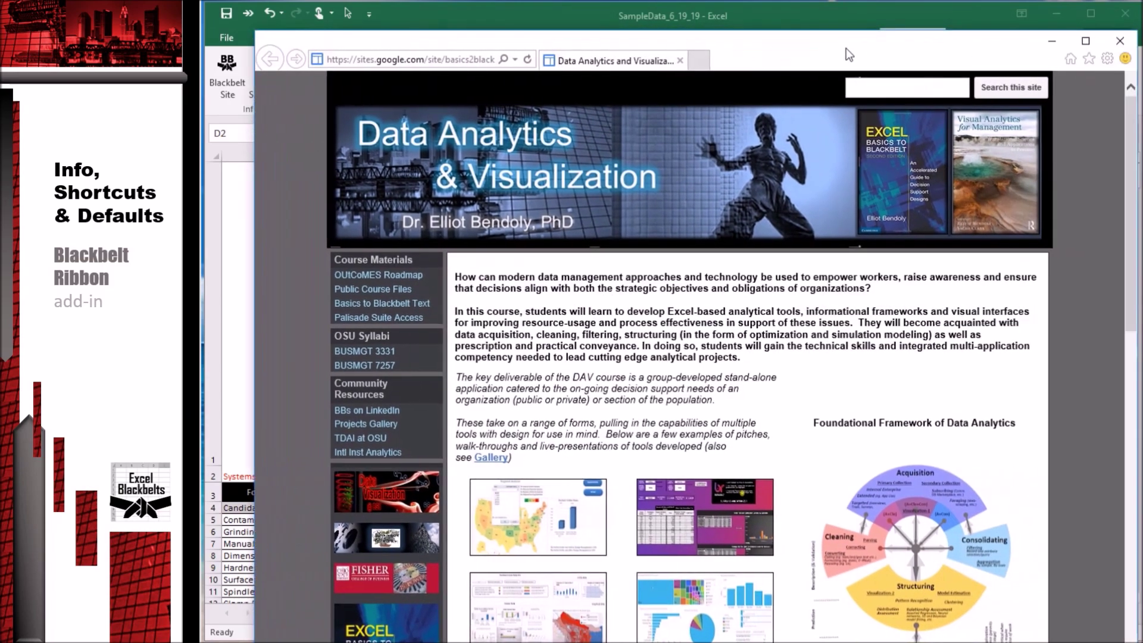
scroll(902, 307, "down", 2)
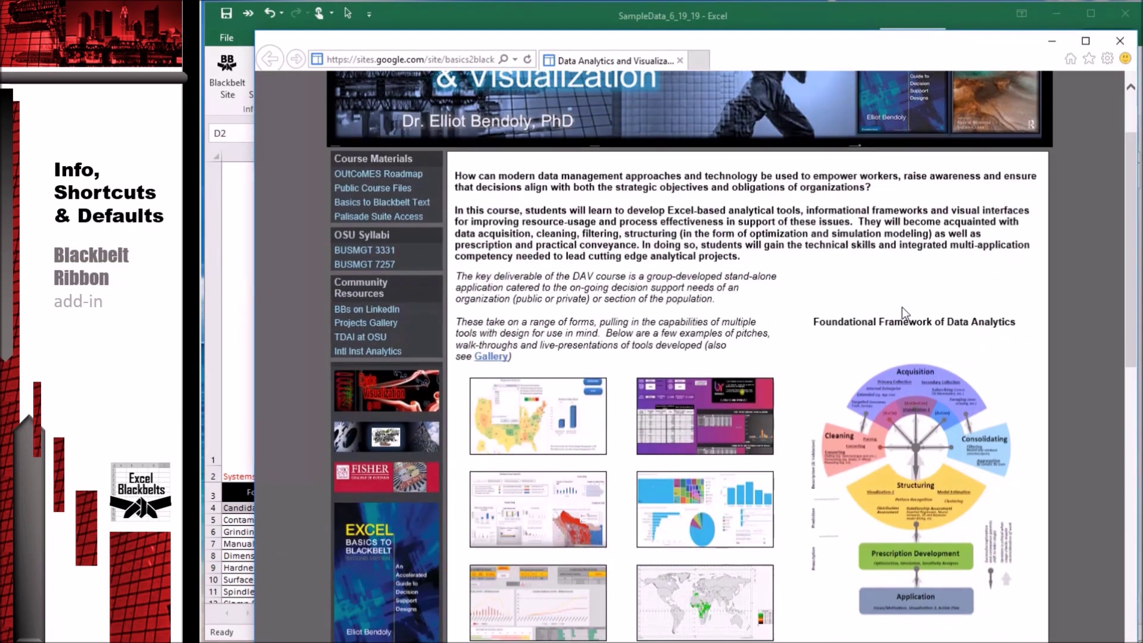
scroll(902, 307, "up", 2)
scroll(902, 307, "down", 10)
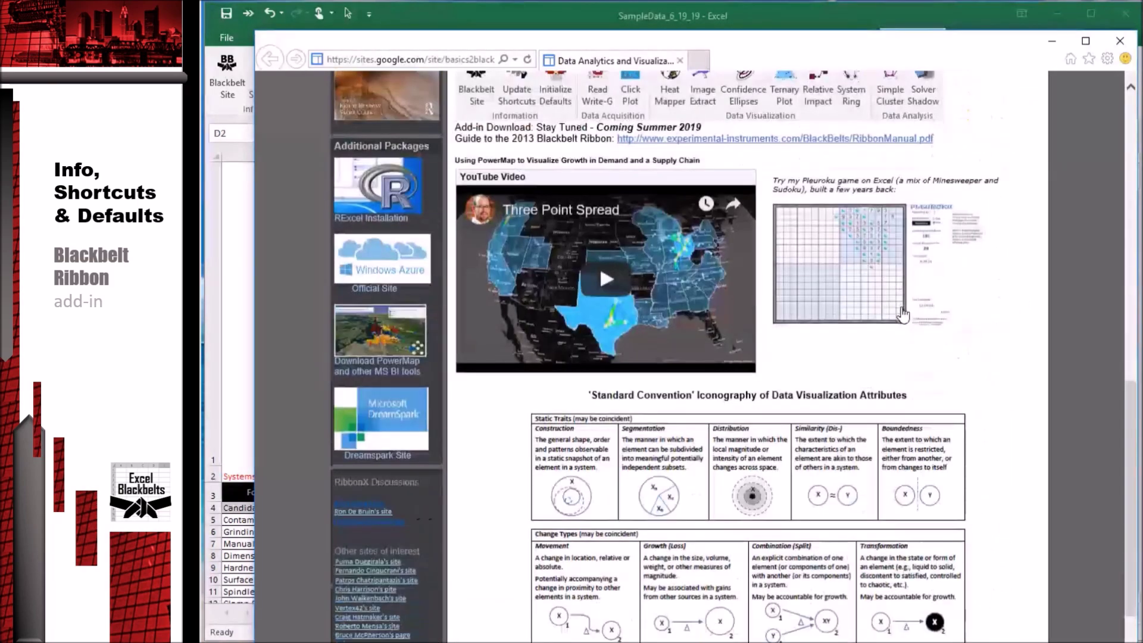
scroll(902, 307, "down", 5)
scroll(902, 307, "up", 12)
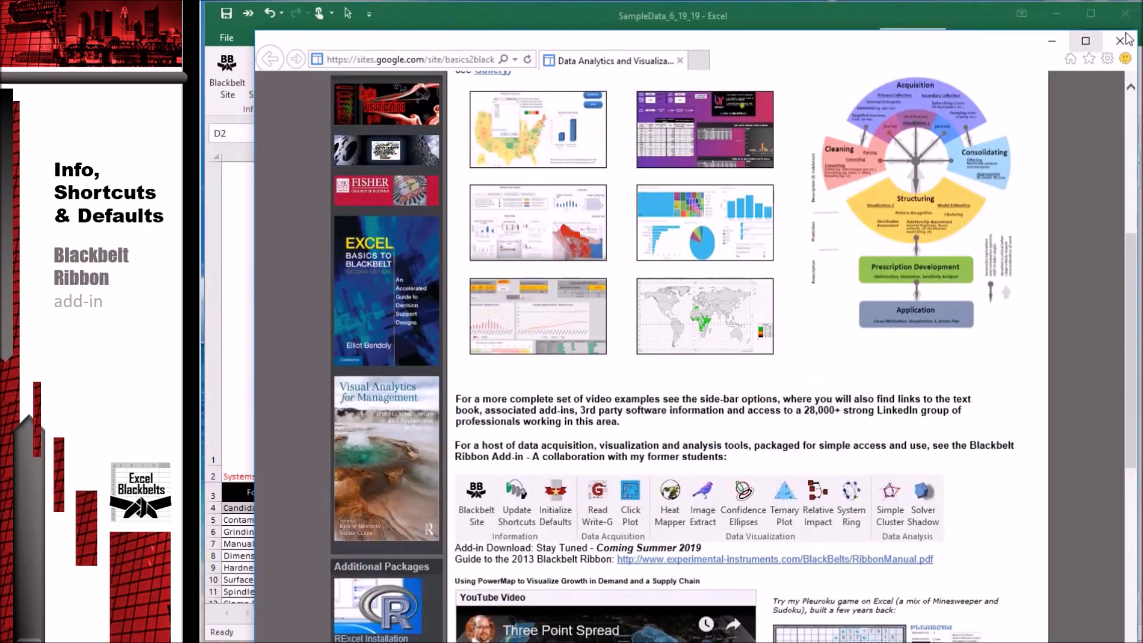
left_click(1125, 39)
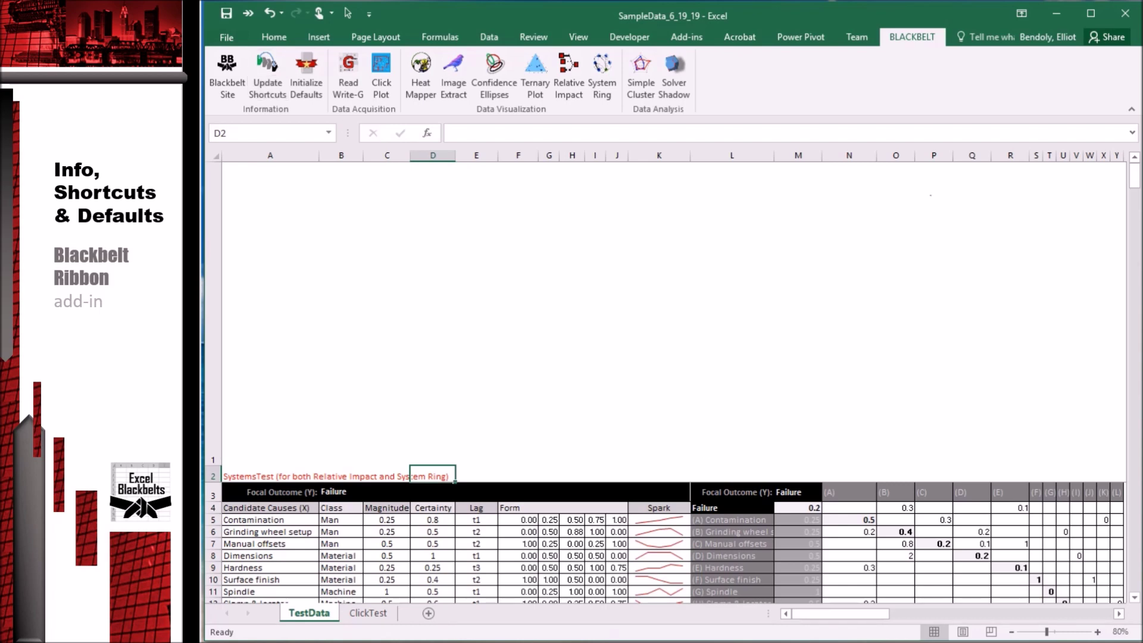
left_click_drag(853, 613, 948, 614)
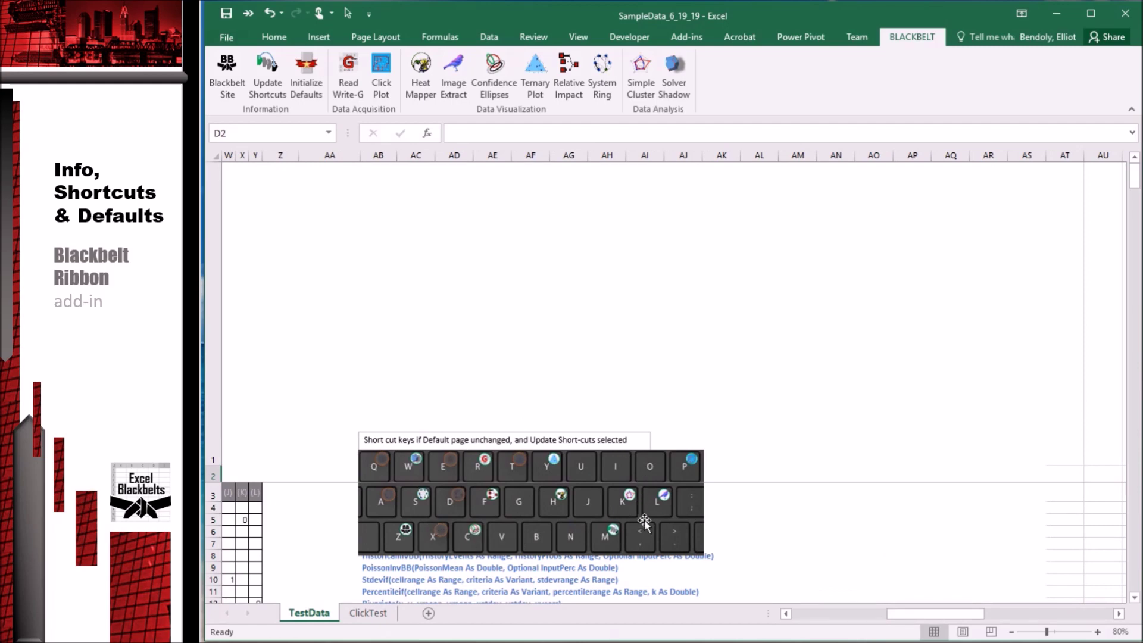
left_click(694, 472)
left_click_drag(704, 449, 1002, 361)
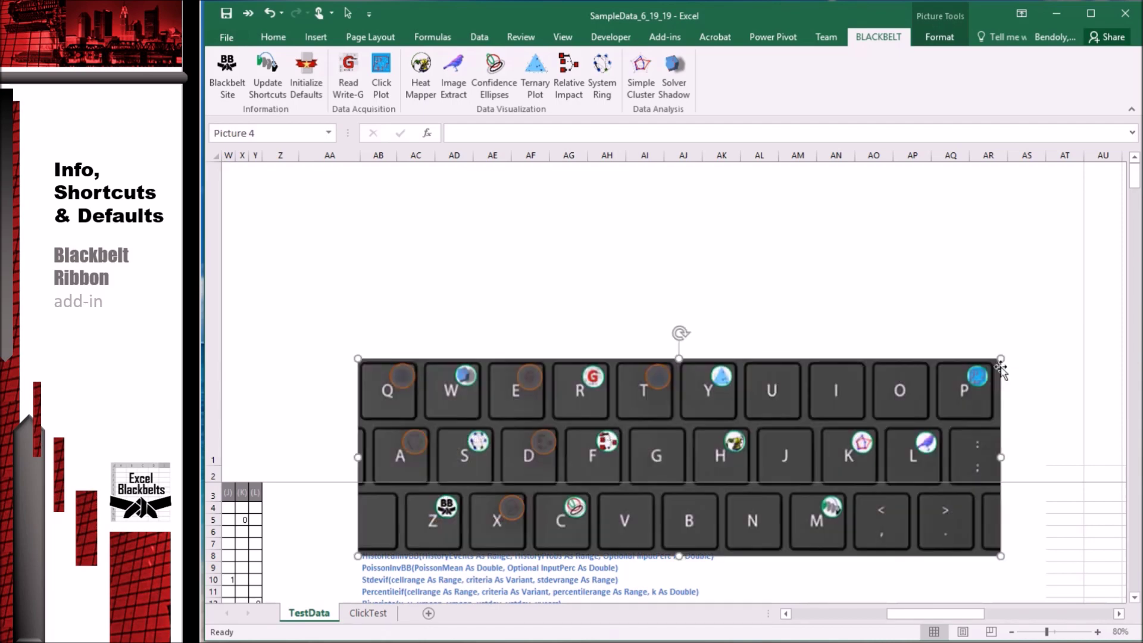
left_click(270, 12)
left_click_drag(898, 615, 782, 623)
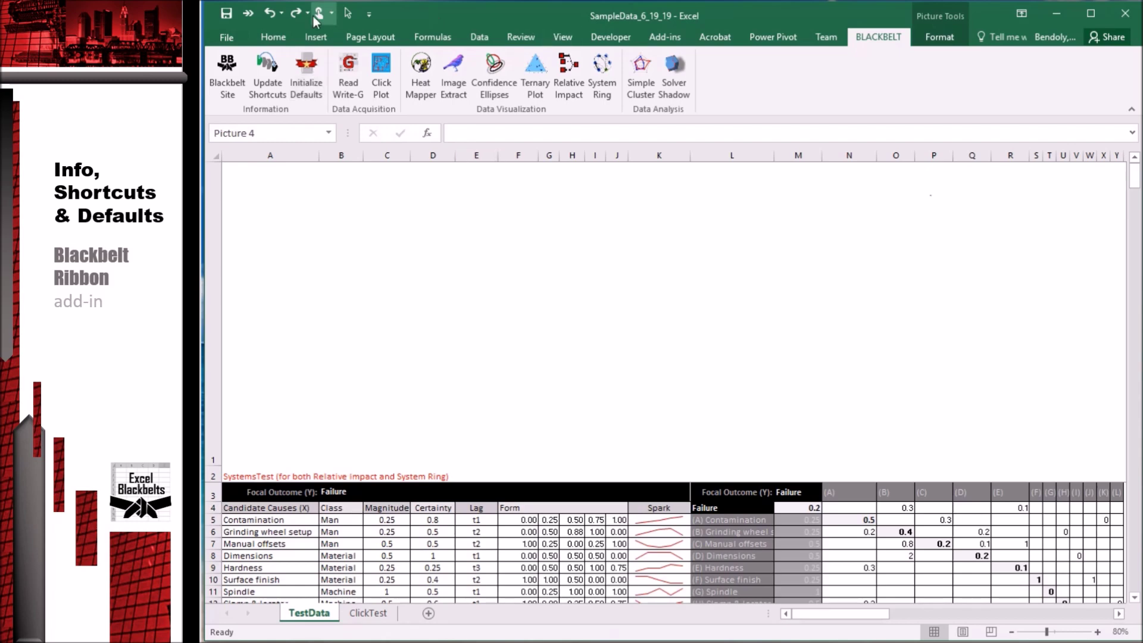
Unhide the Defaults sheet and check its Click Plot parameter in D7
left_click(273, 39)
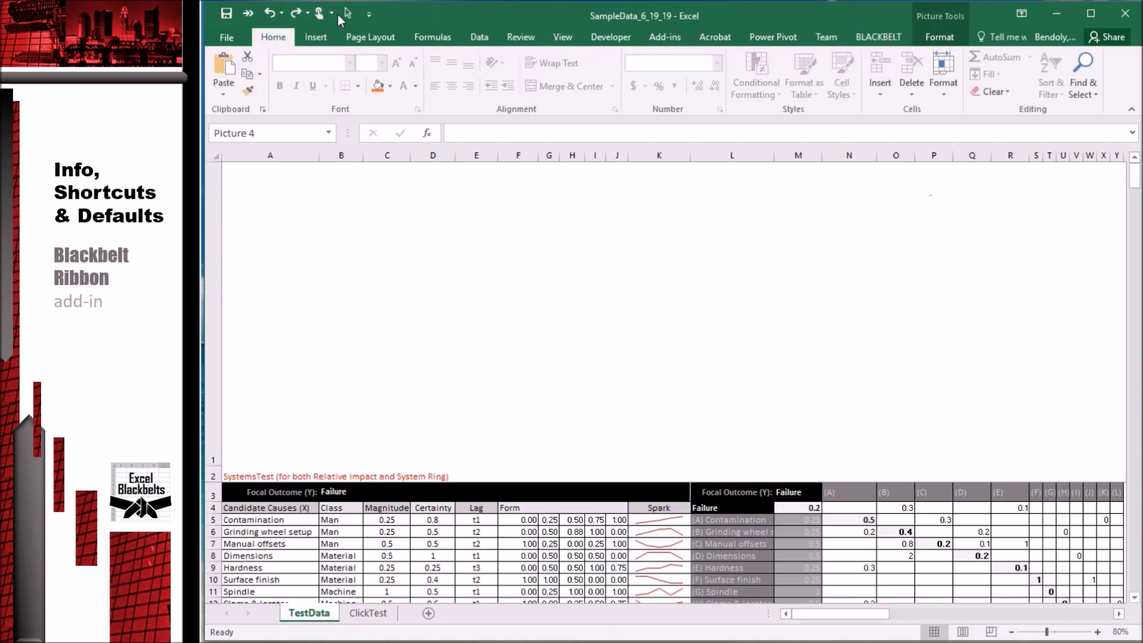
left_click(944, 89)
mouse_move(995, 231)
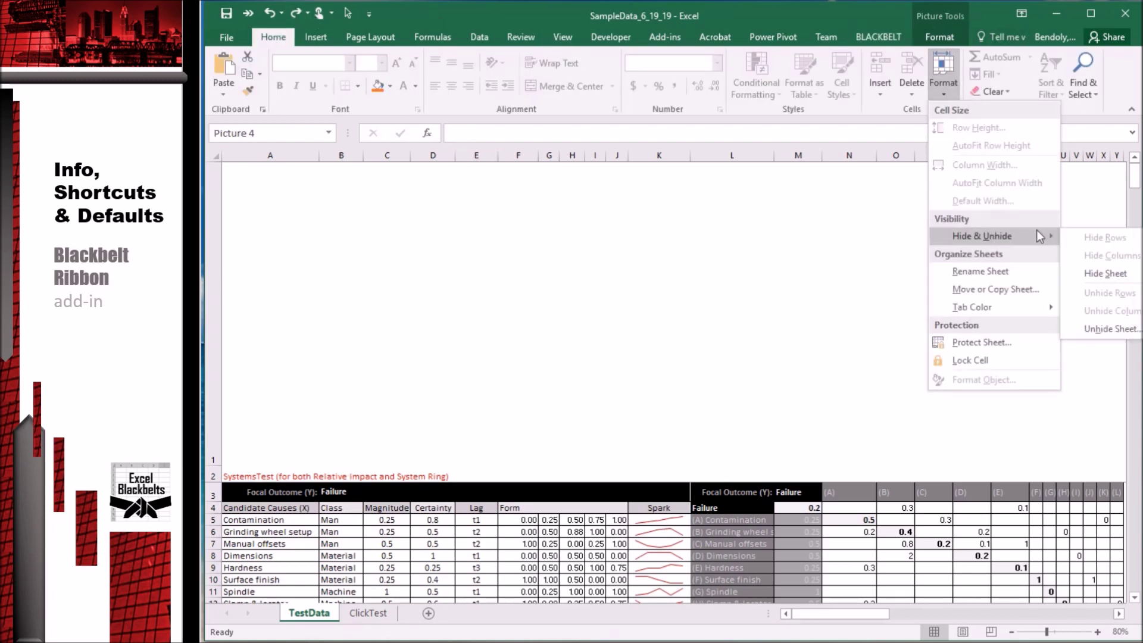
left_click(1132, 333)
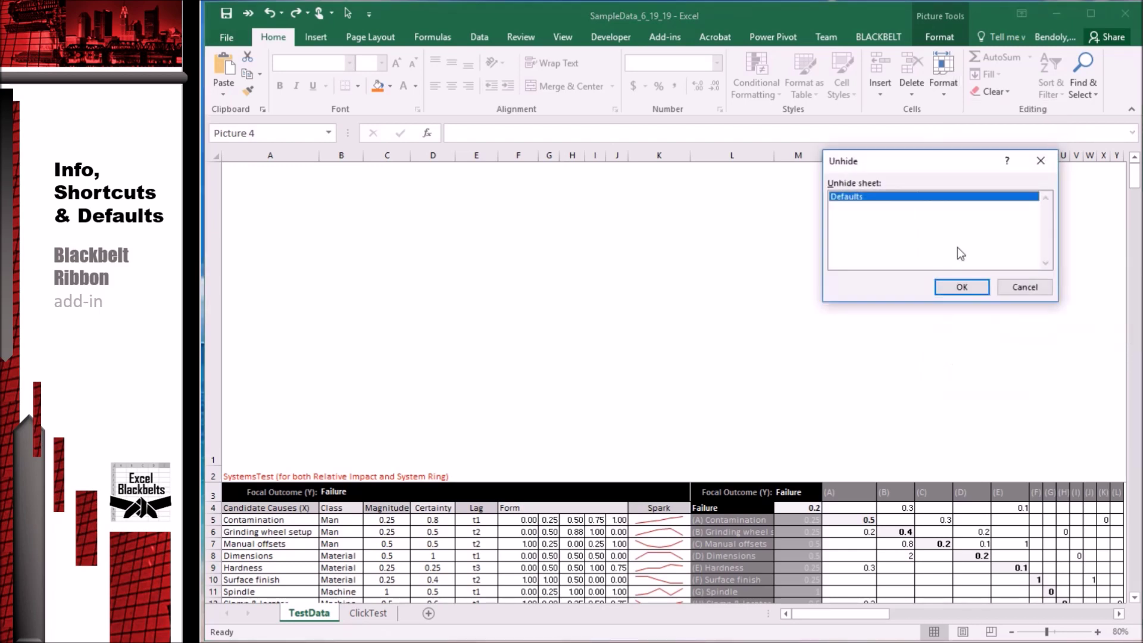
left_click(963, 287)
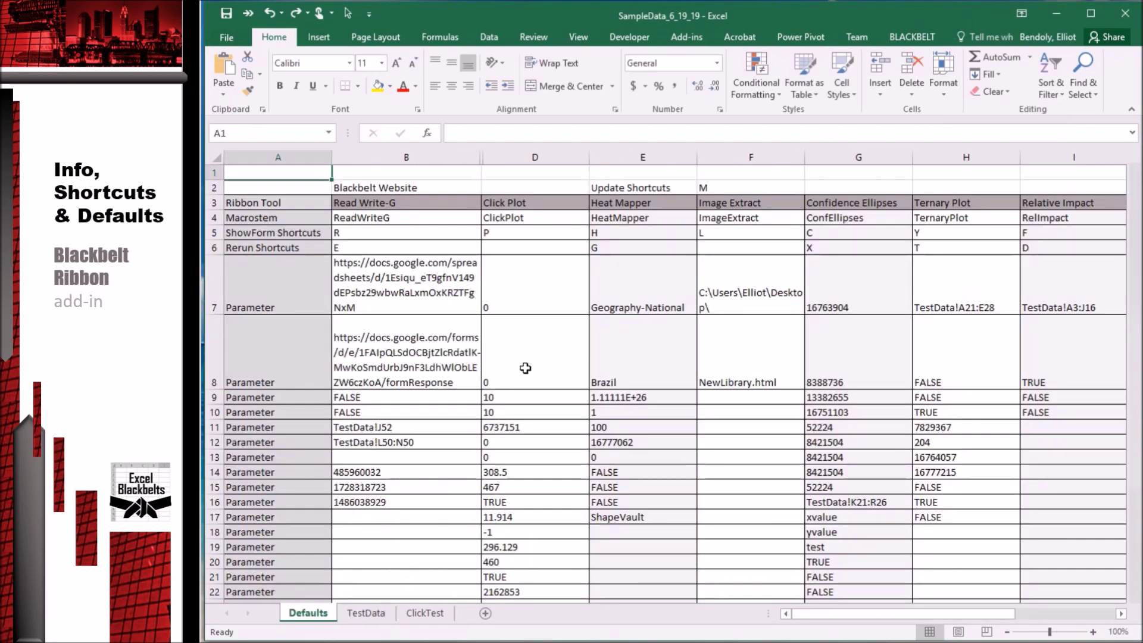
left_click(512, 292)
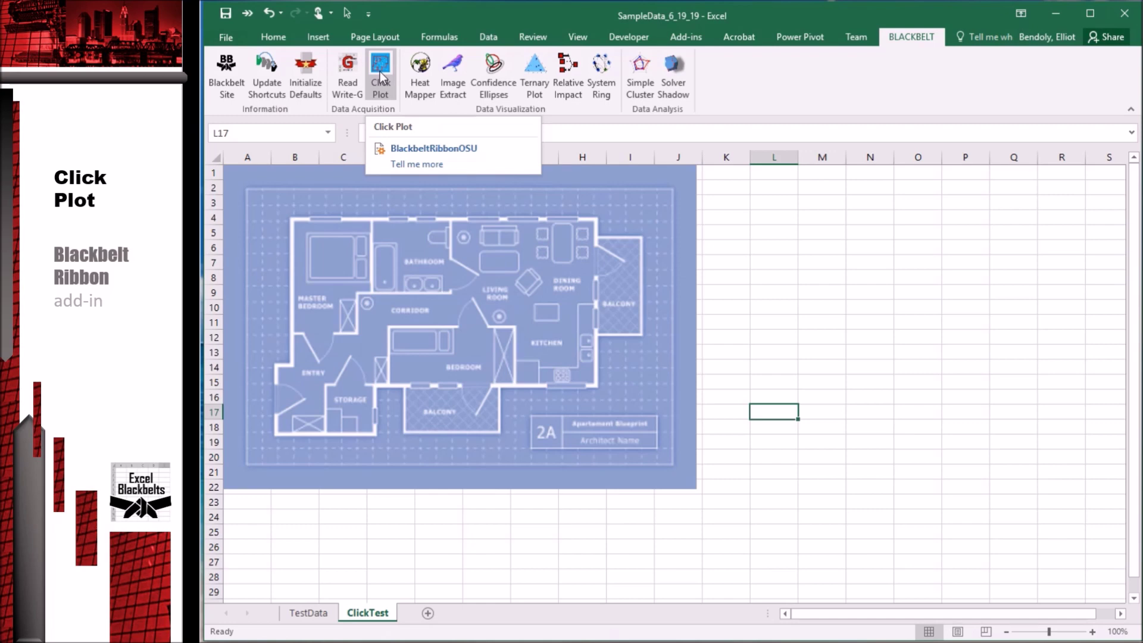
Create a transparent Click Plot chart with 0–10 axes over the blueprint image
left_click(381, 76)
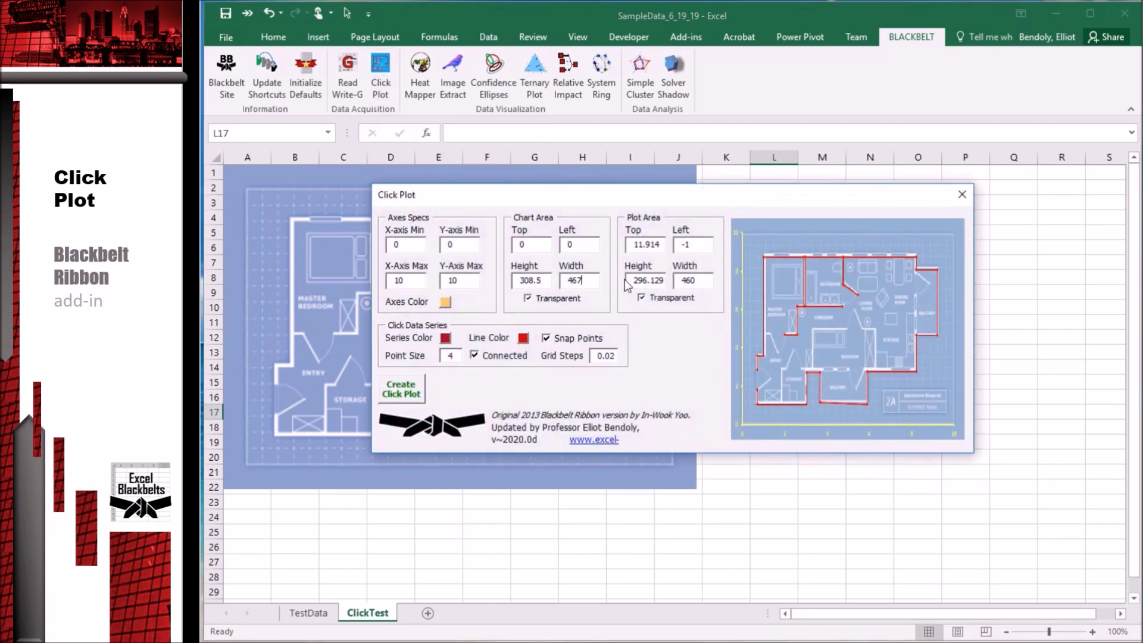
left_click_drag(573, 194, 717, 296)
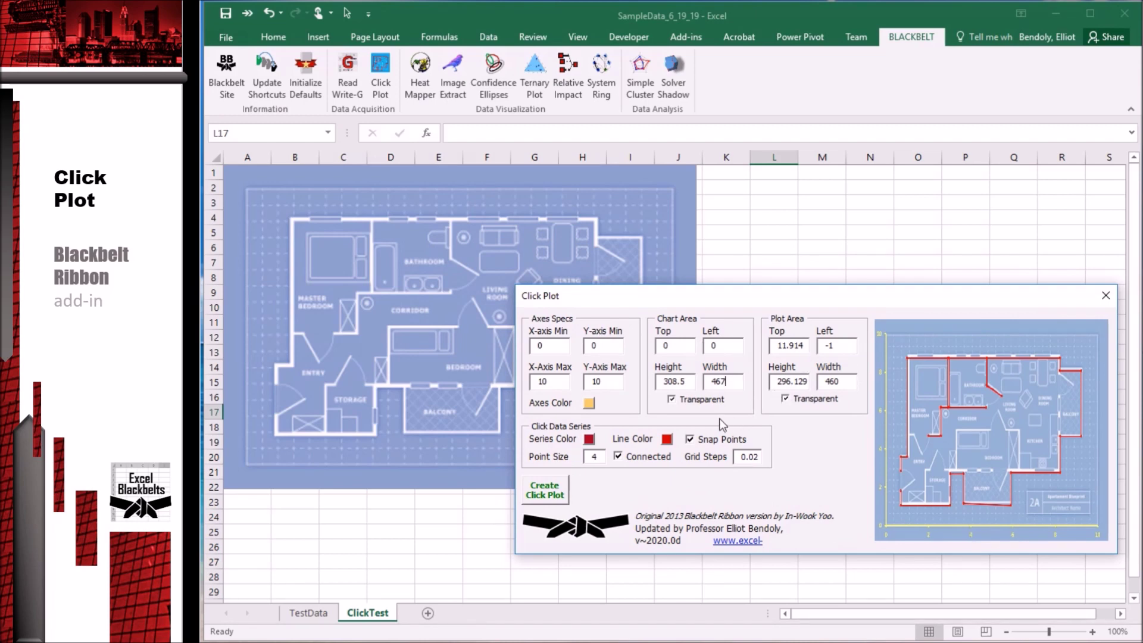
left_click(555, 497)
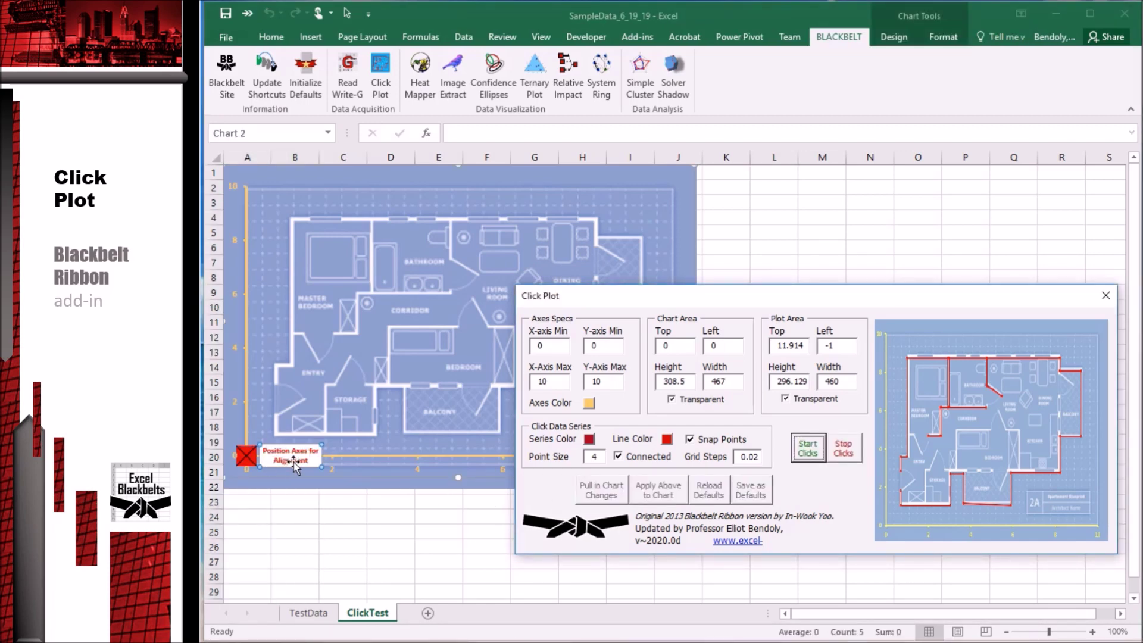
Move the Click Plot dialog aside and resize the plot area down to frame the blueprint
left_click(246, 457)
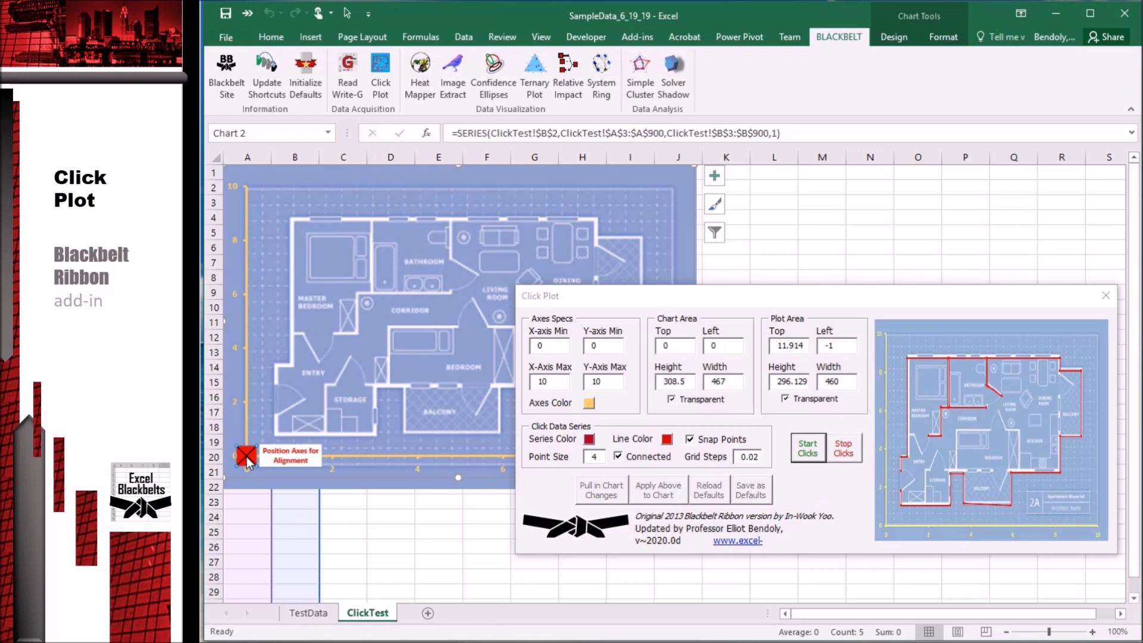
left_click_drag(634, 302, 843, 270)
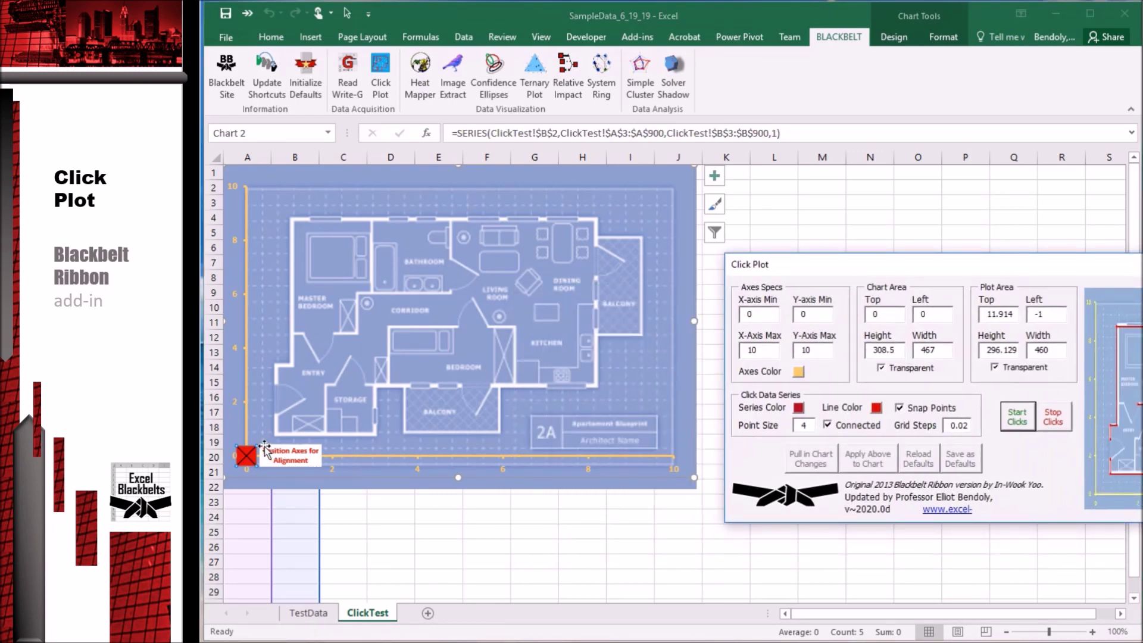
left_click(249, 457)
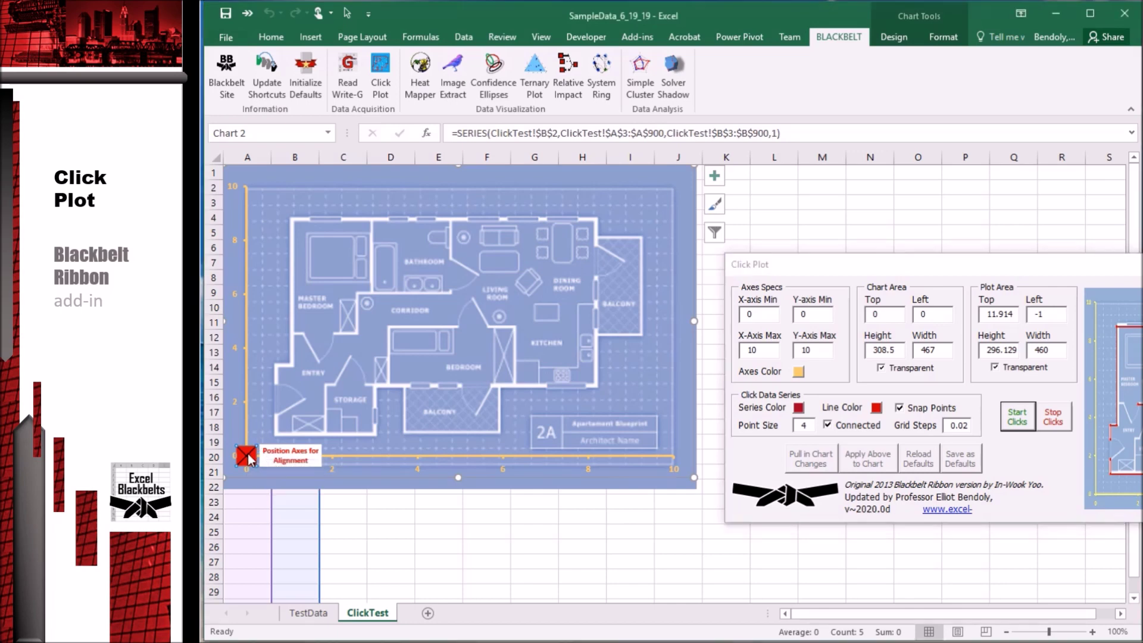
left_click(258, 445)
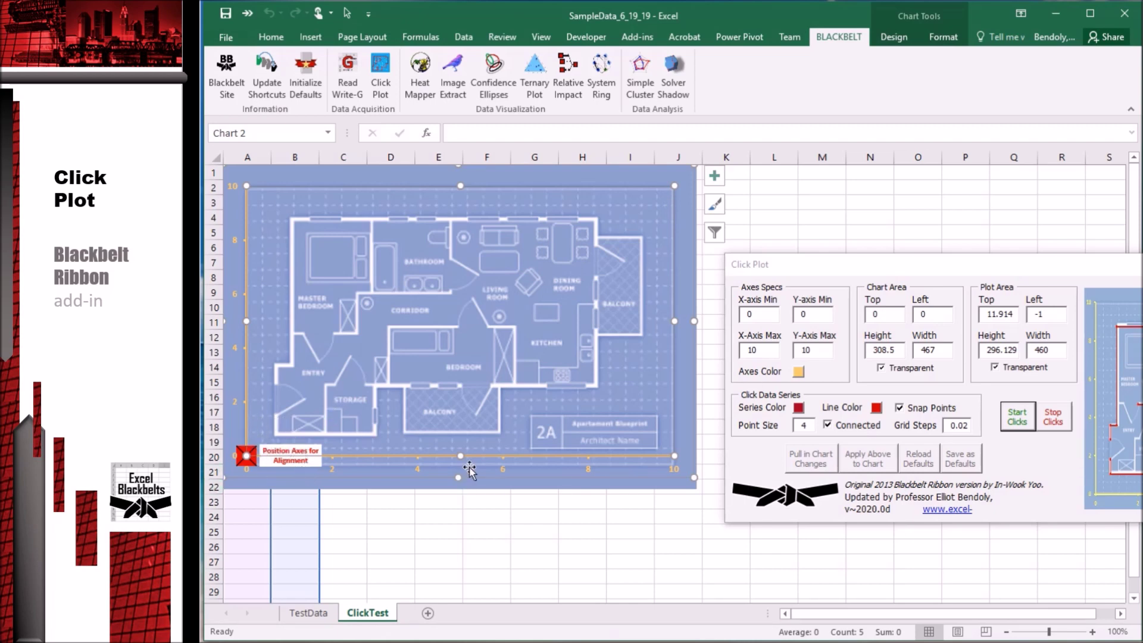
left_click_drag(470, 470, 459, 485)
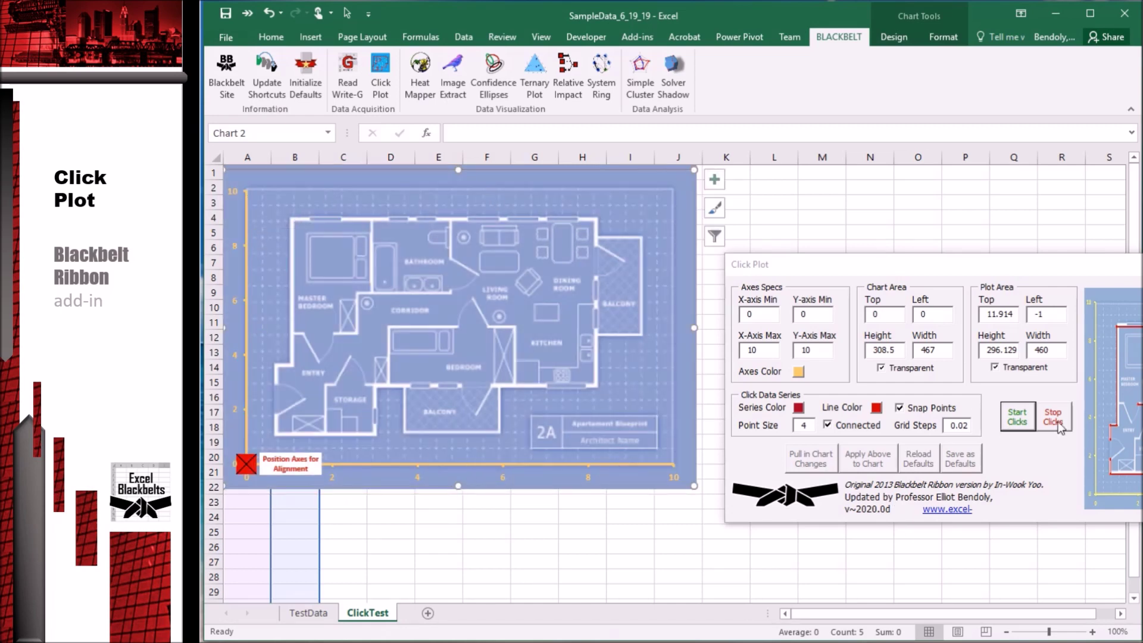
Start click capture and calibrate on the origin and top-corner X marks
left_click(1017, 420)
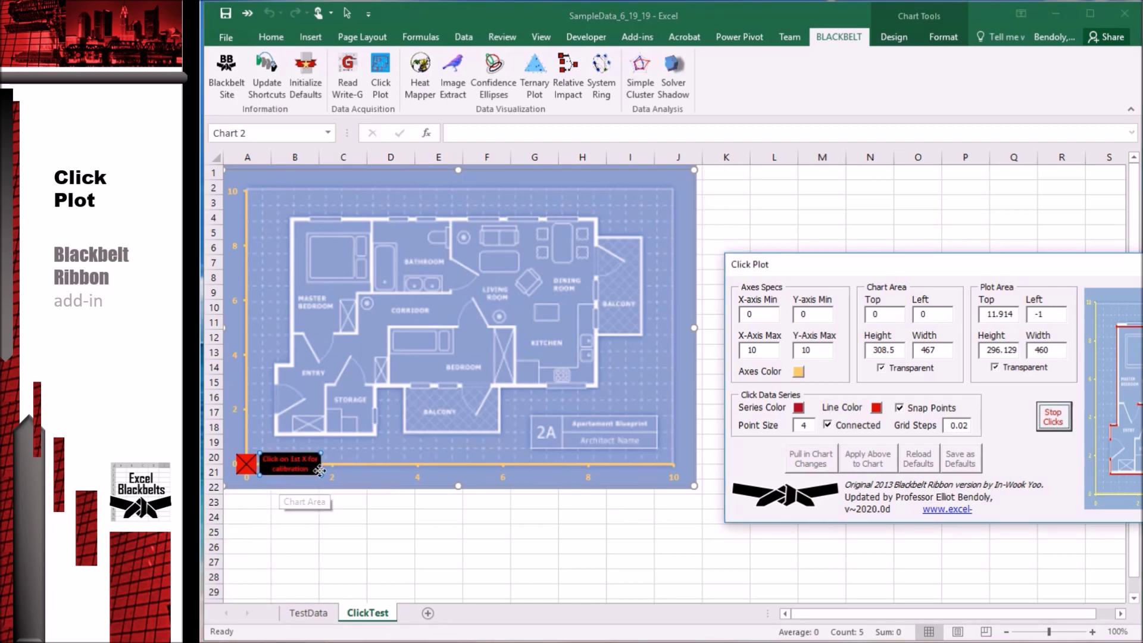
left_click(247, 465)
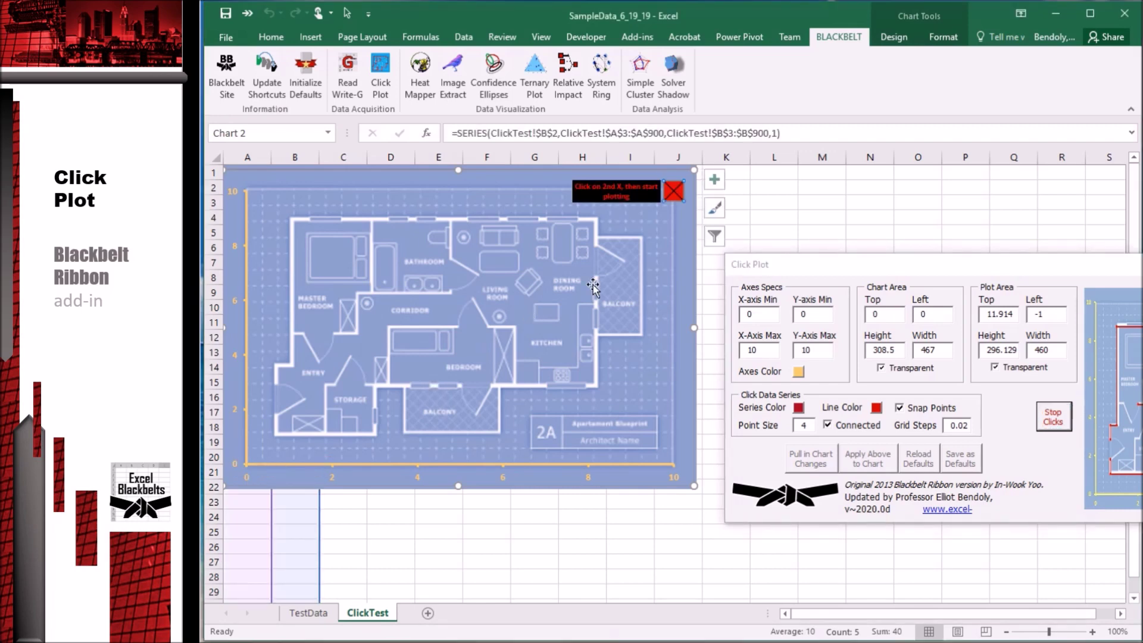
left_click(676, 197)
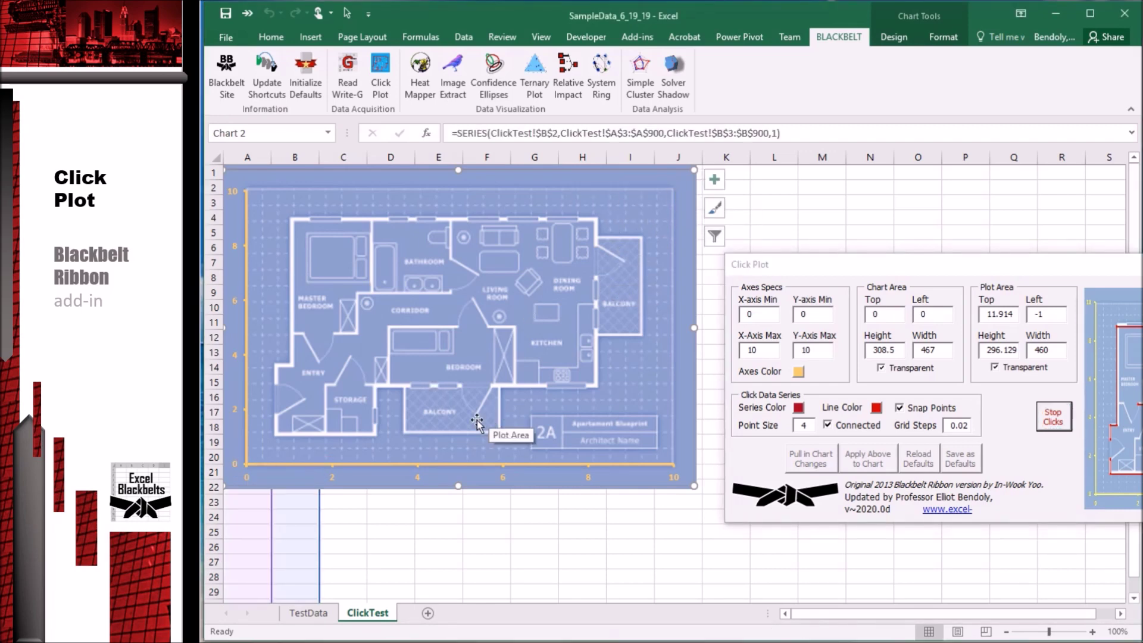
Trace the entry, left, top, balcony and kitchen walls with outline points
left_click(275, 387)
left_click(275, 365)
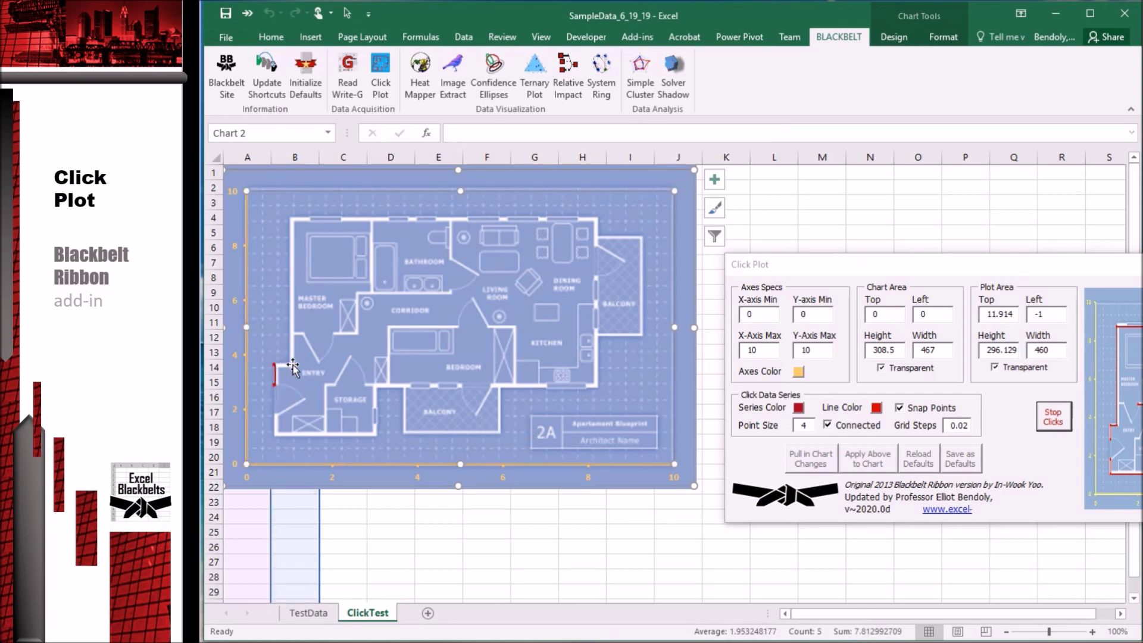
left_click(291, 365)
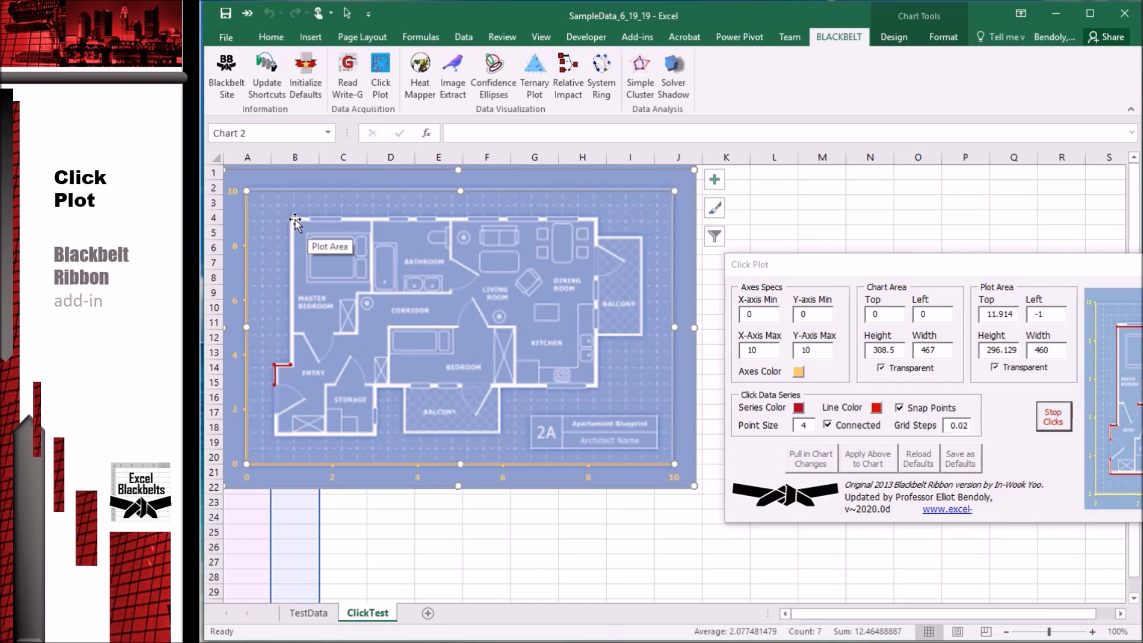
left_click(291, 218)
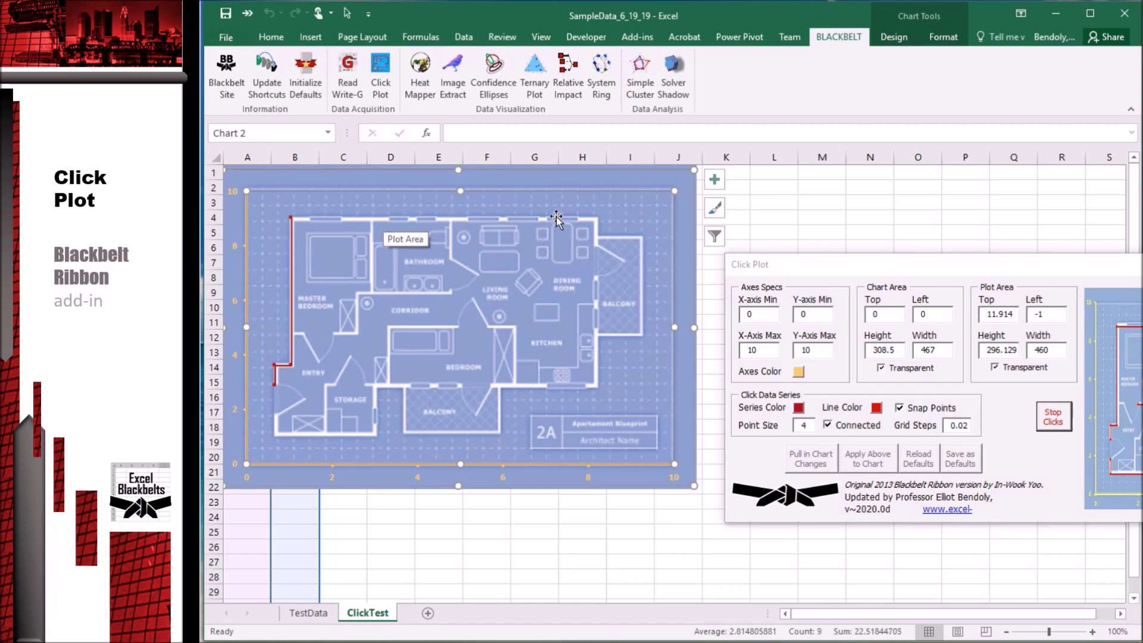
left_click(596, 219)
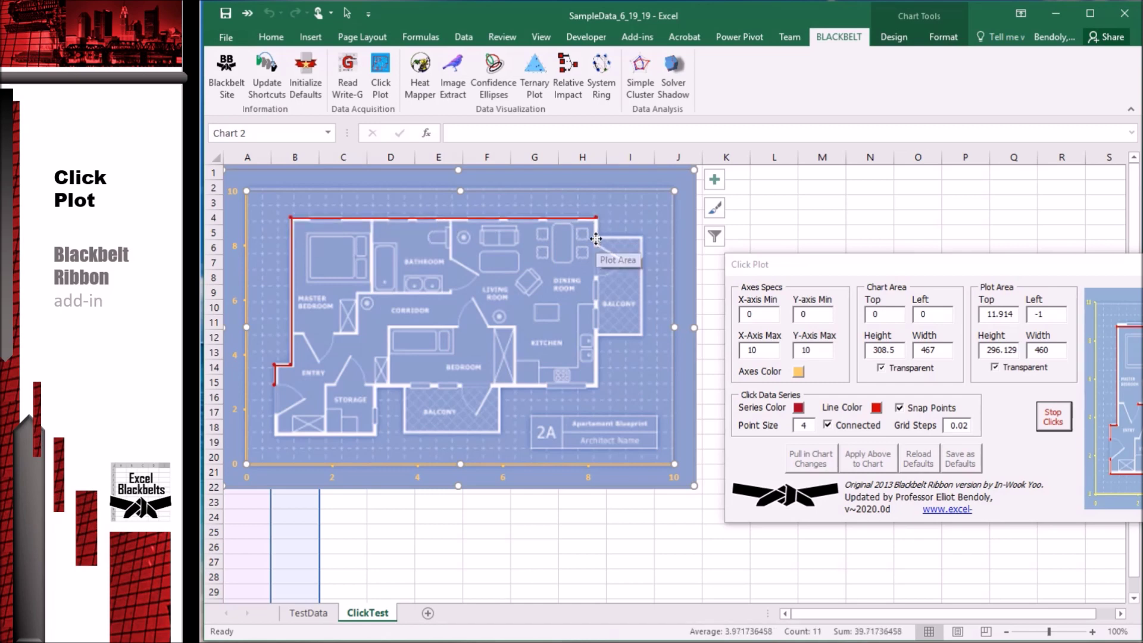
left_click(596, 237)
left_click(640, 239)
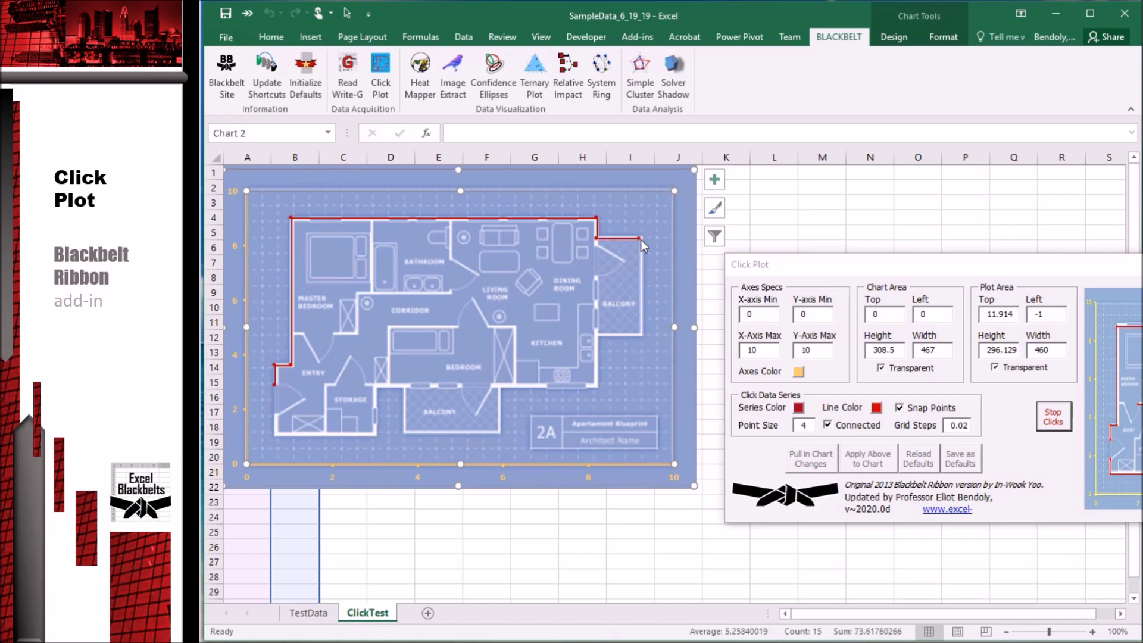
left_click(639, 336)
left_click(597, 335)
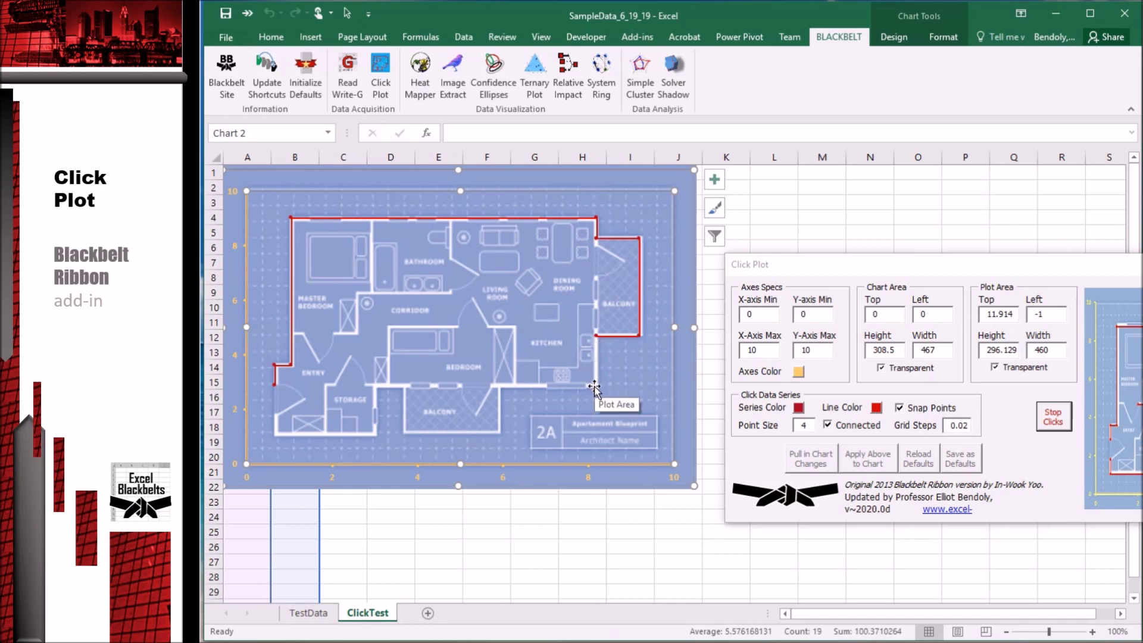
left_click(595, 387)
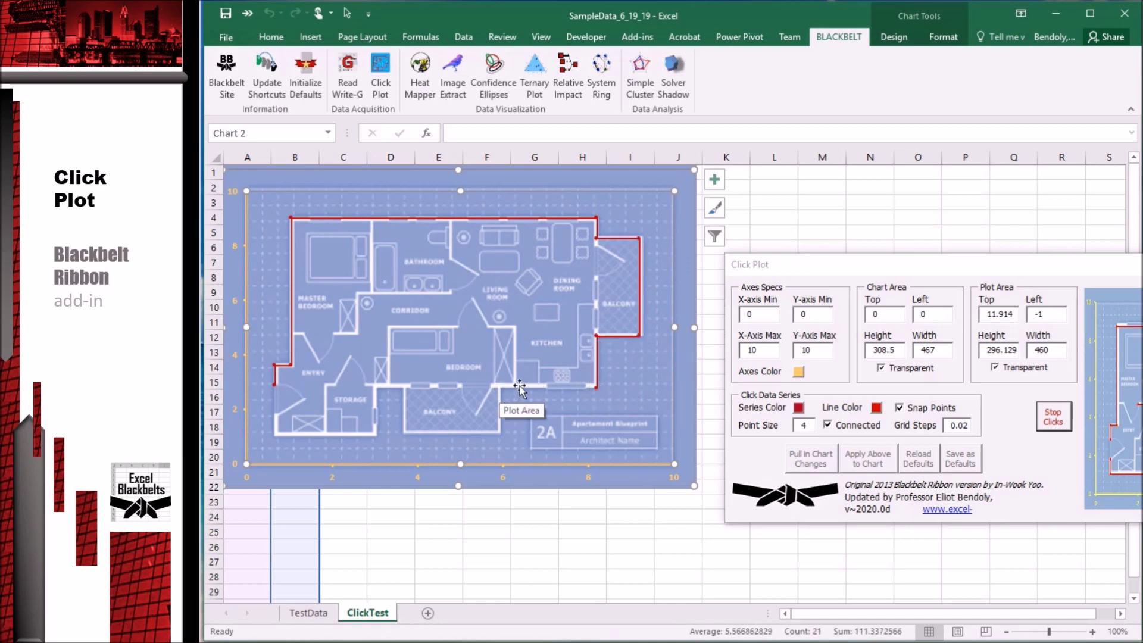
left_click(514, 387)
left_click(514, 329)
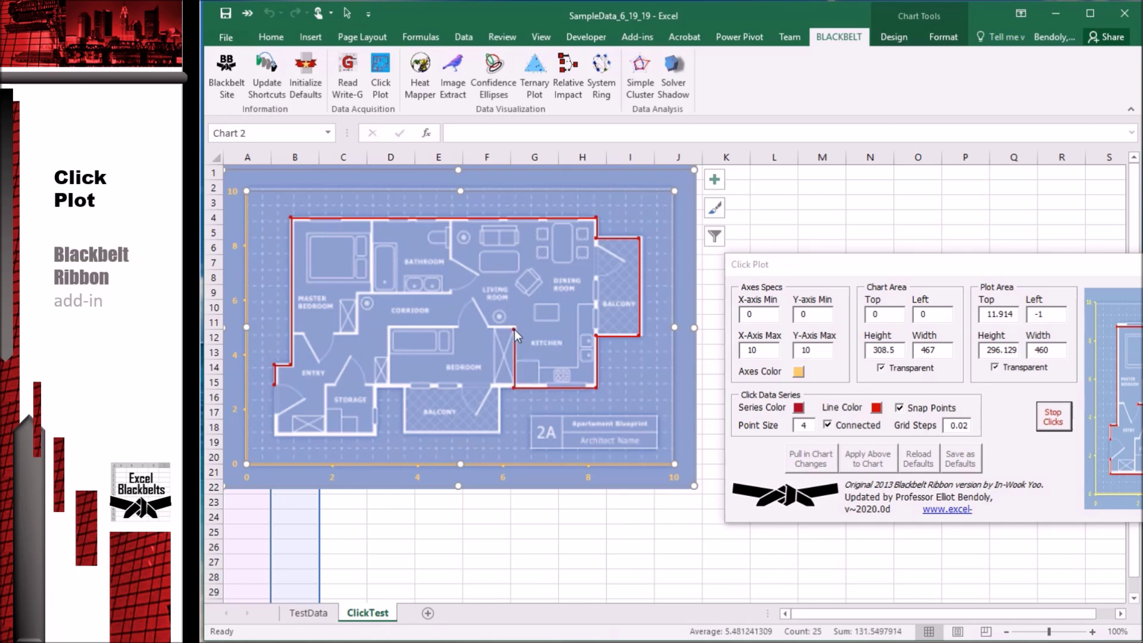
left_click(487, 329)
left_click(514, 329)
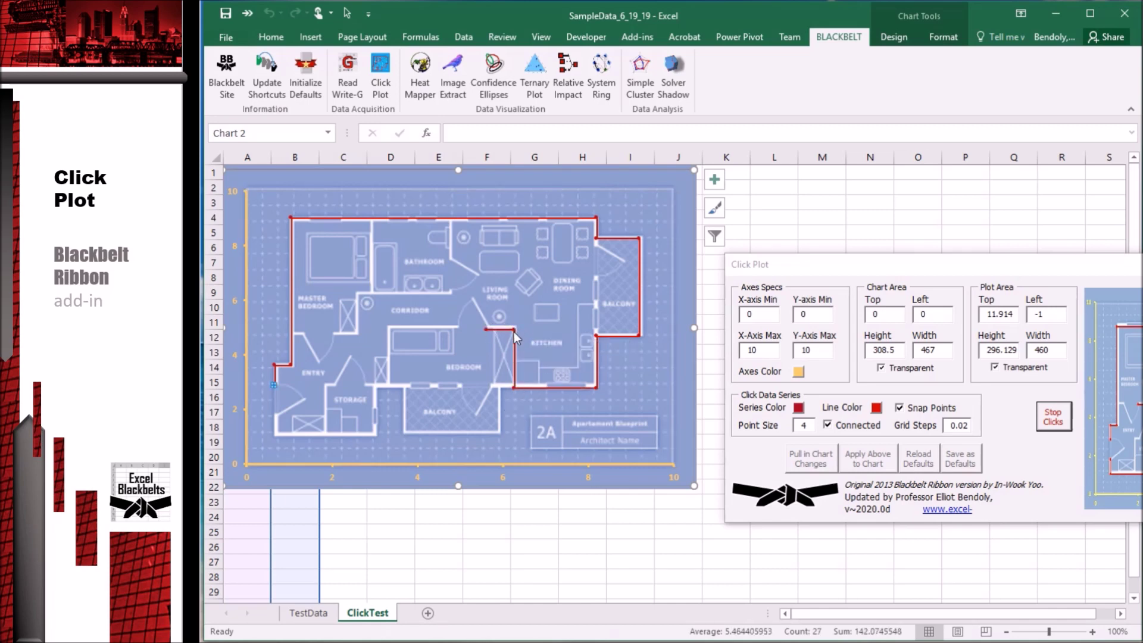
Trace the bedroom, lower balcony and storage walls back to the entry, then stop capture
left_click(514, 387)
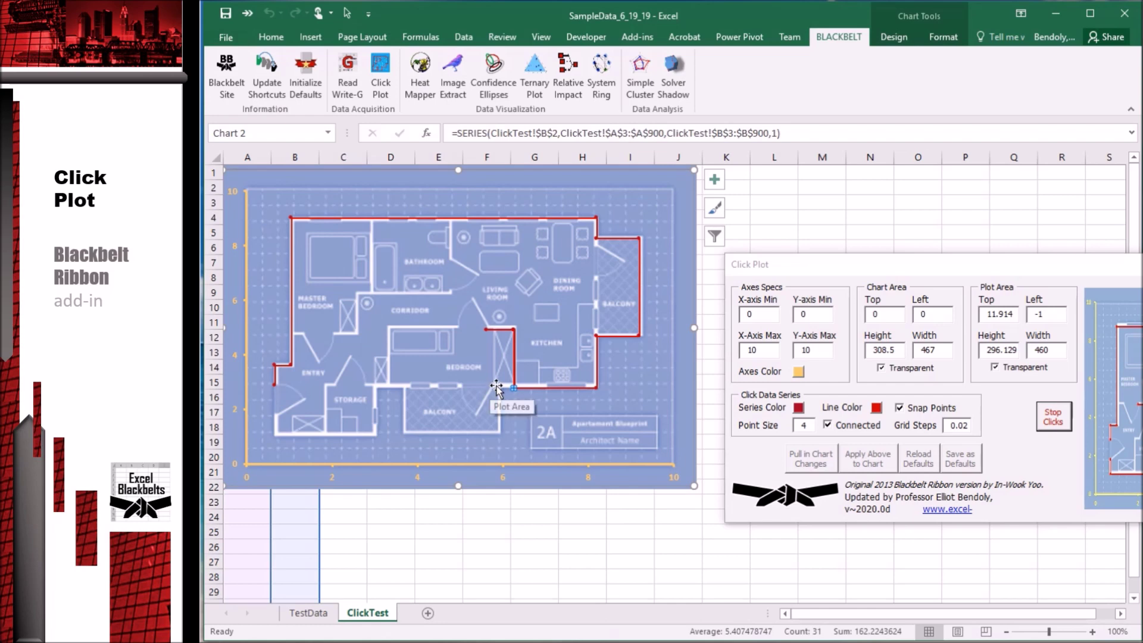
left_click(498, 389)
left_click(497, 434)
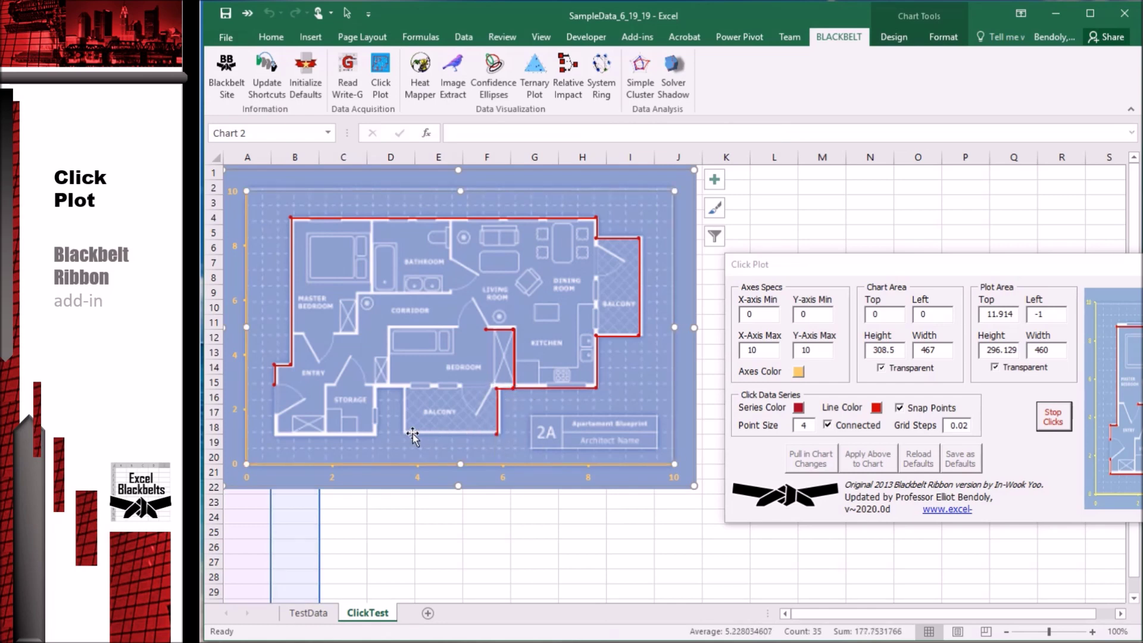
left_click(406, 434)
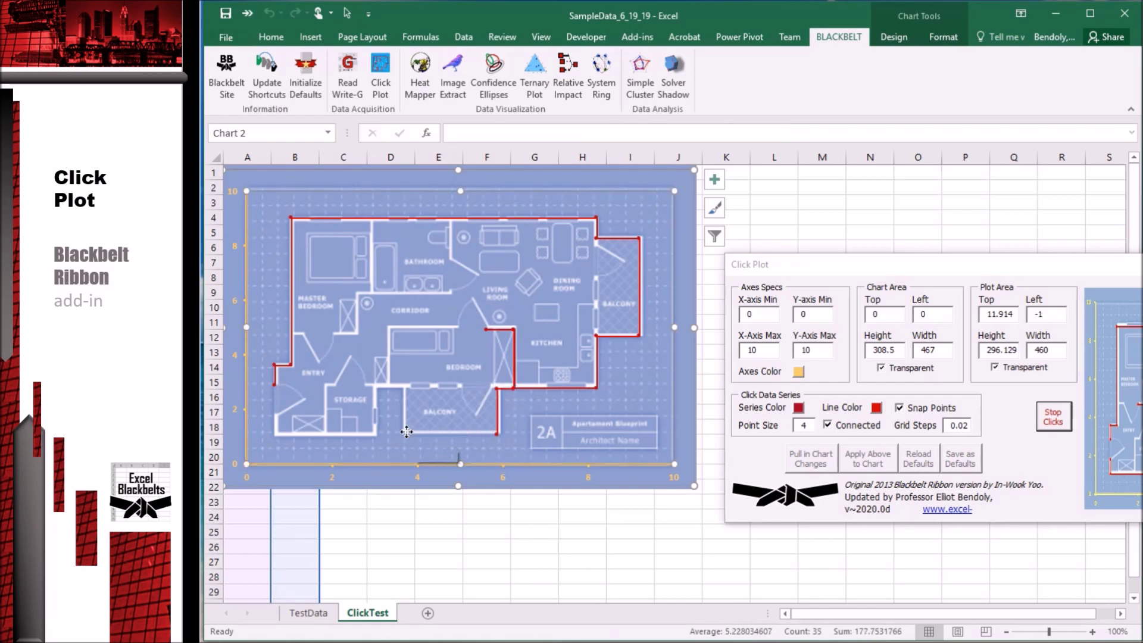
left_click(407, 388)
left_click(388, 388)
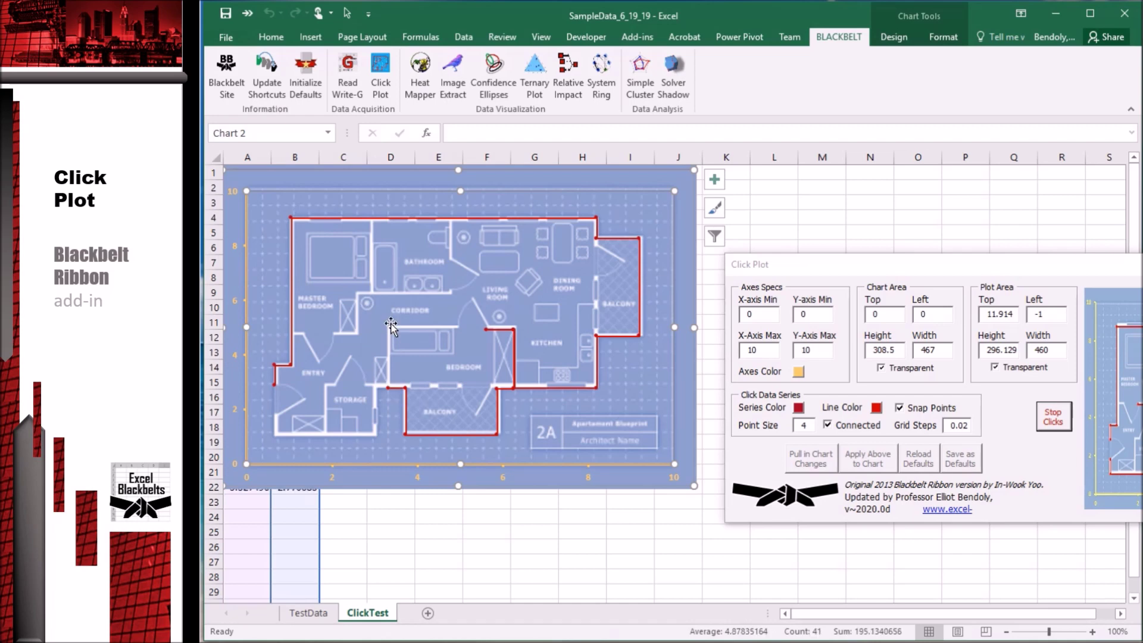
left_click(456, 325)
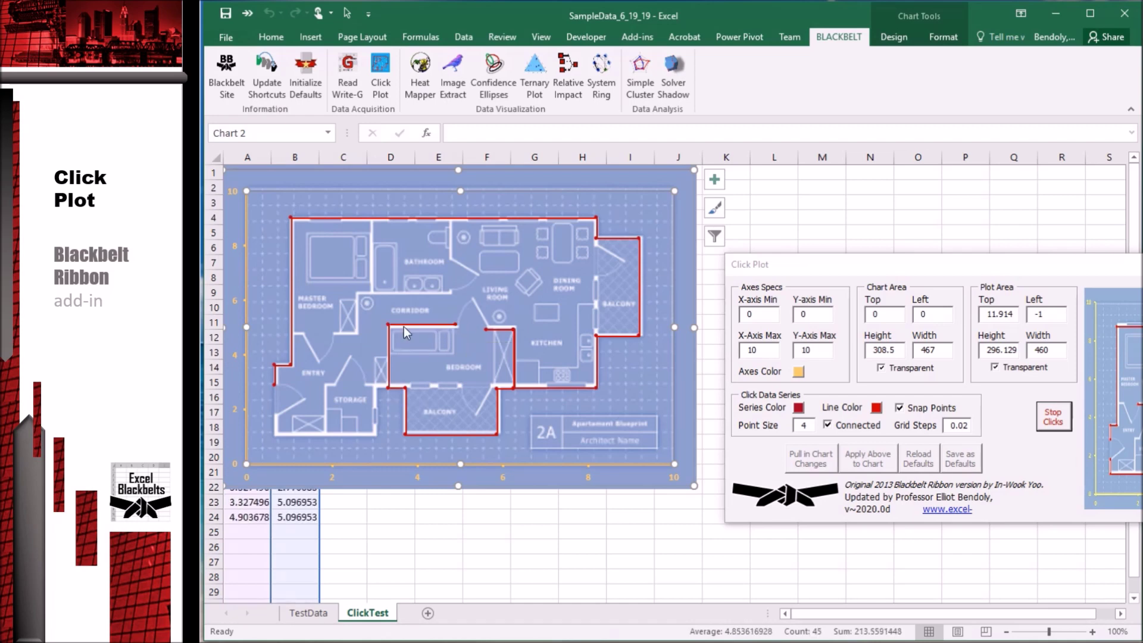
left_click(389, 326)
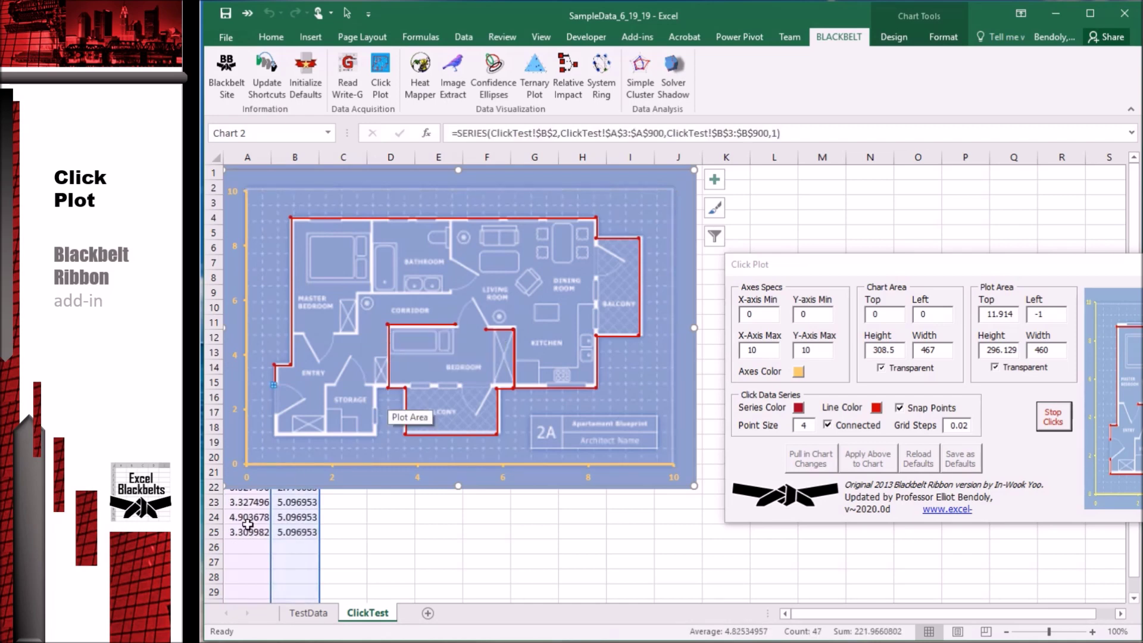
left_click(388, 388)
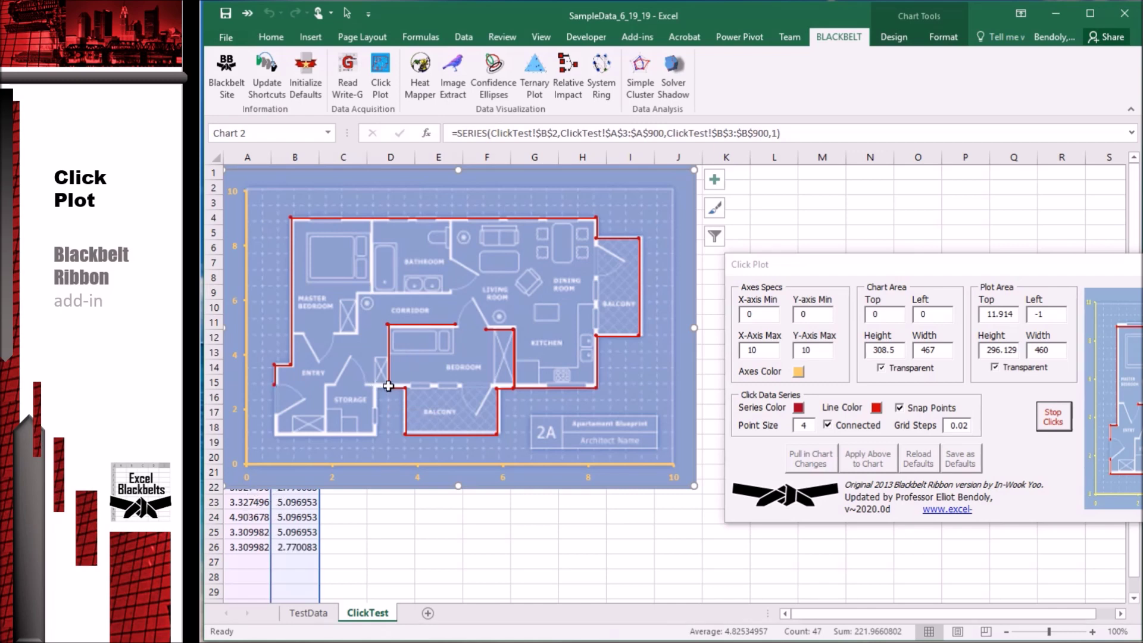
left_click(374, 387)
left_click(374, 437)
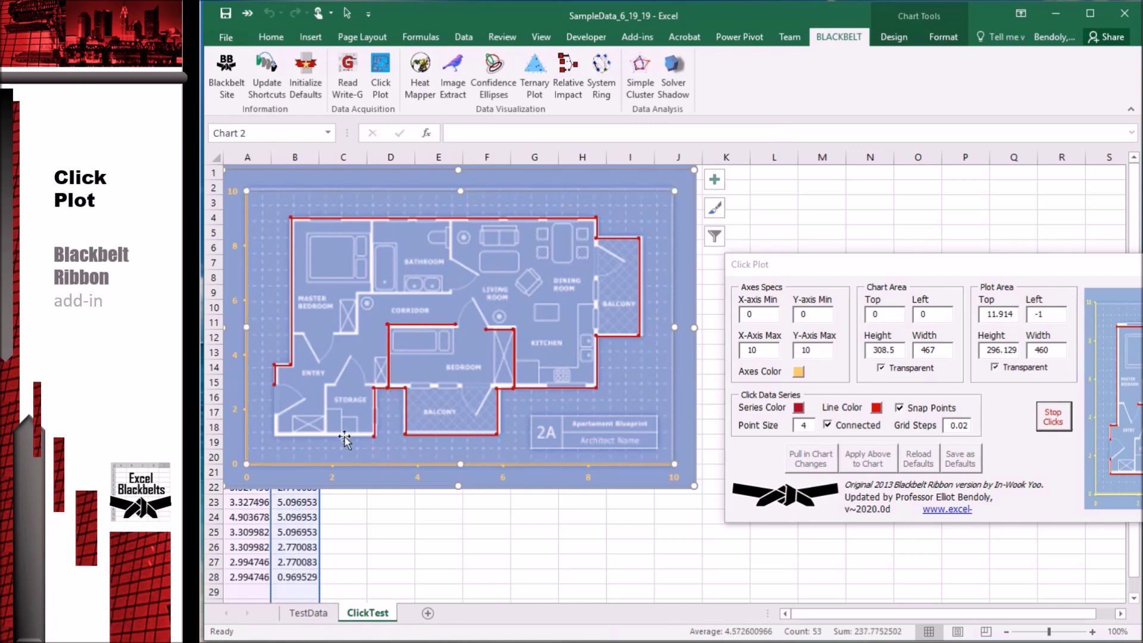
left_click(277, 436)
left_click(277, 417)
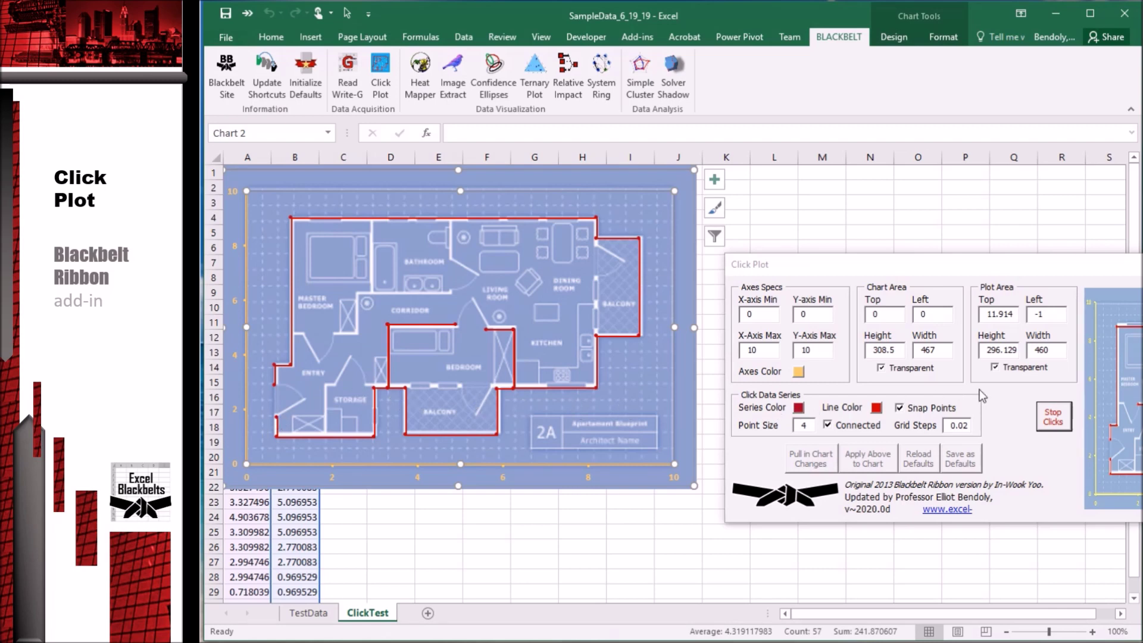
left_click(1062, 422)
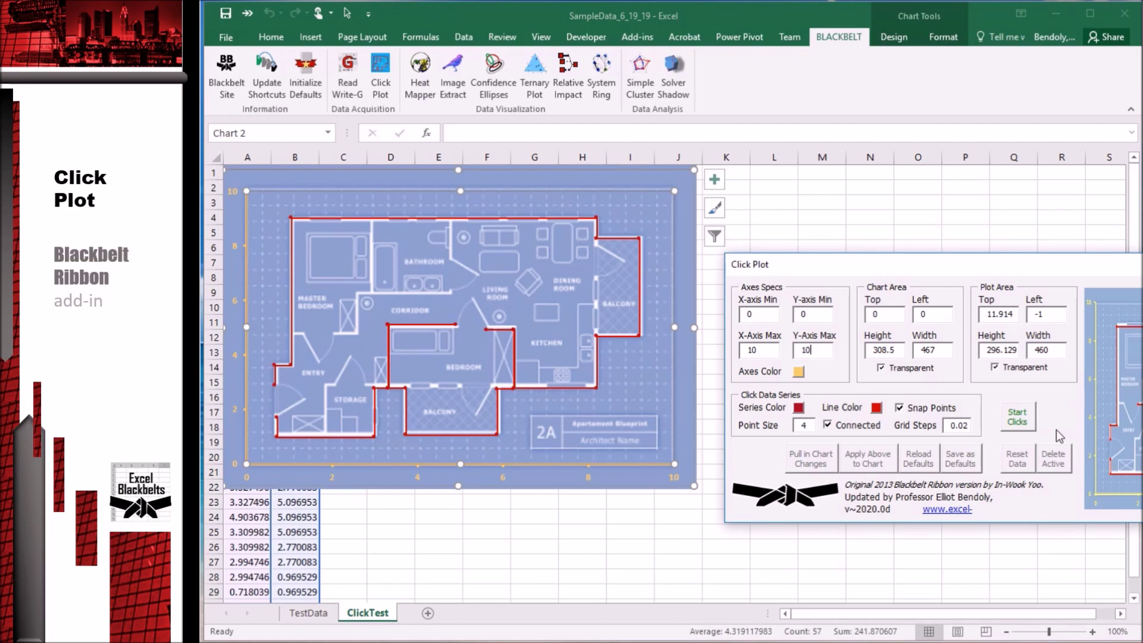
Finish the click plot to draw the red outline chart
left_click(863, 204)
left_click_drag(863, 273, 427, 286)
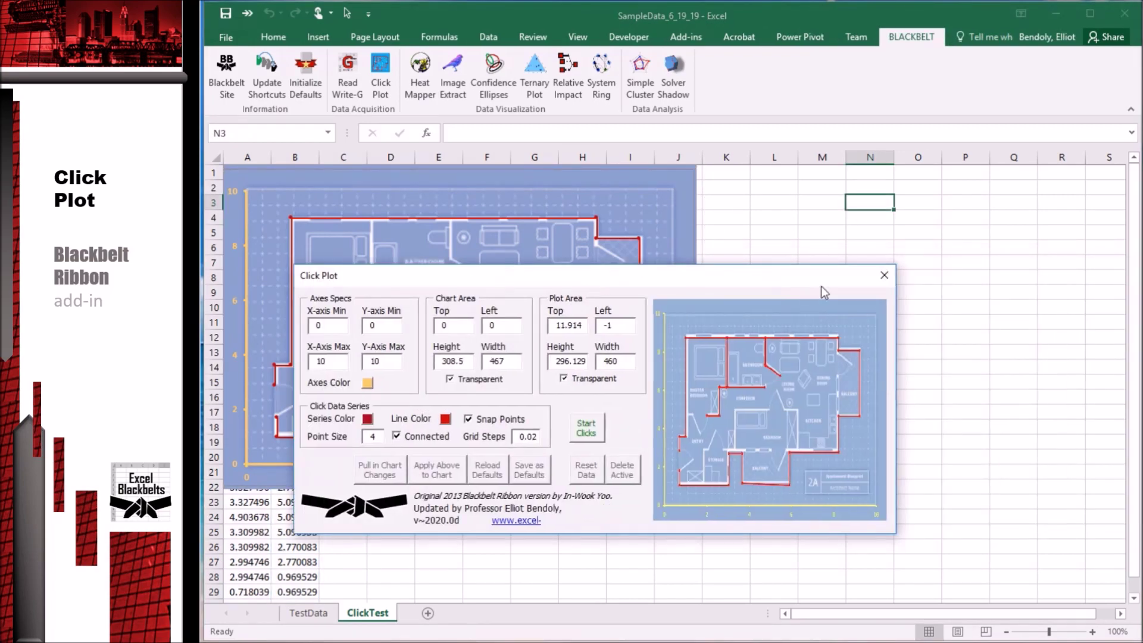
left_click(884, 275)
Lay the outline chart over the blueprint to compare, then move the picture below it
left_click(751, 201)
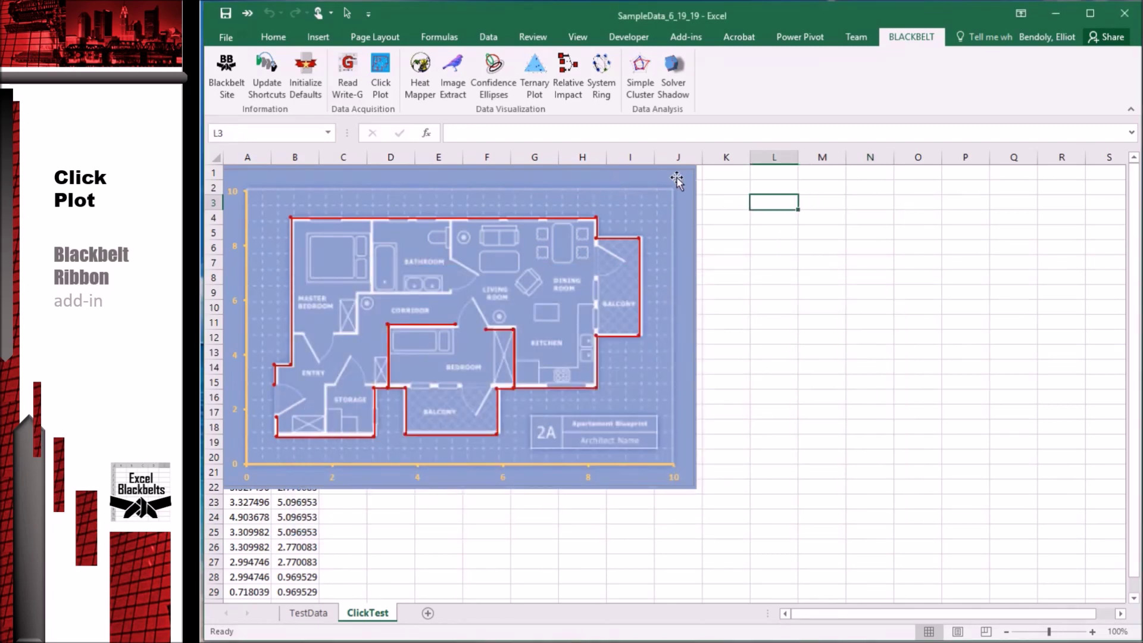
left_click(682, 176)
left_click_drag(770, 180, 1044, 177)
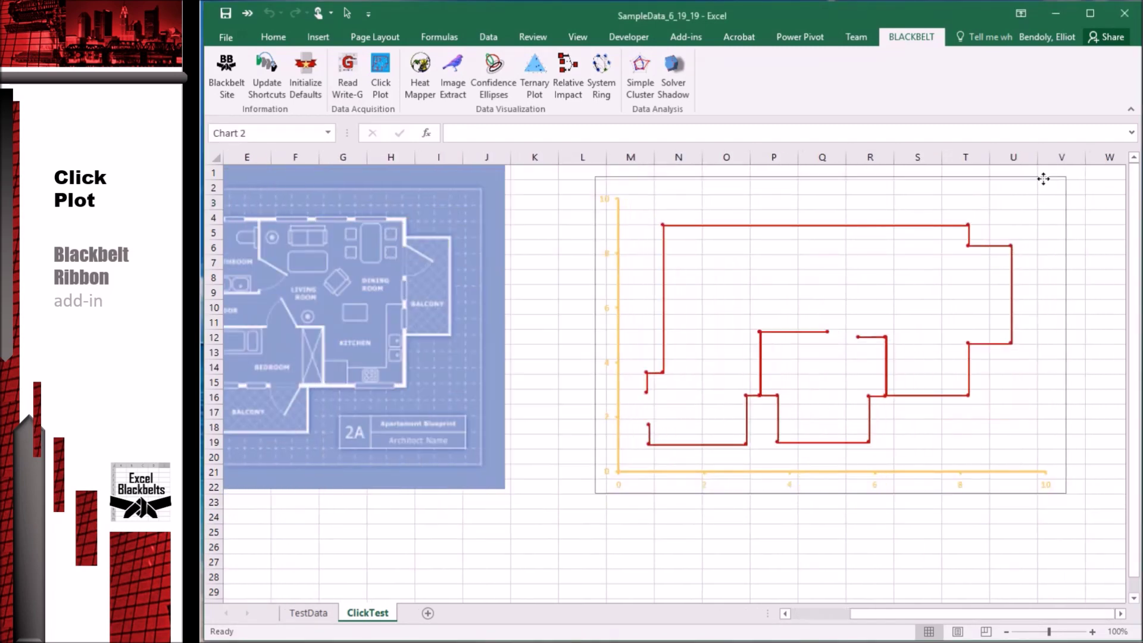
left_click_drag(917, 618, 784, 613)
left_click_drag(365, 421, 517, 540)
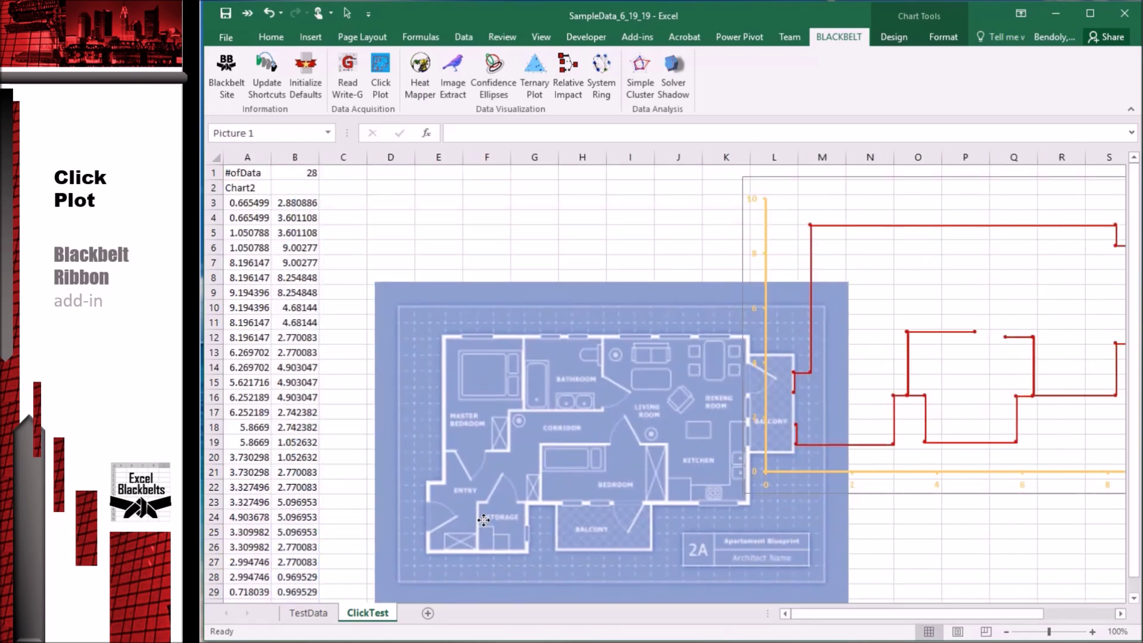
left_click_drag(846, 183, 429, 180)
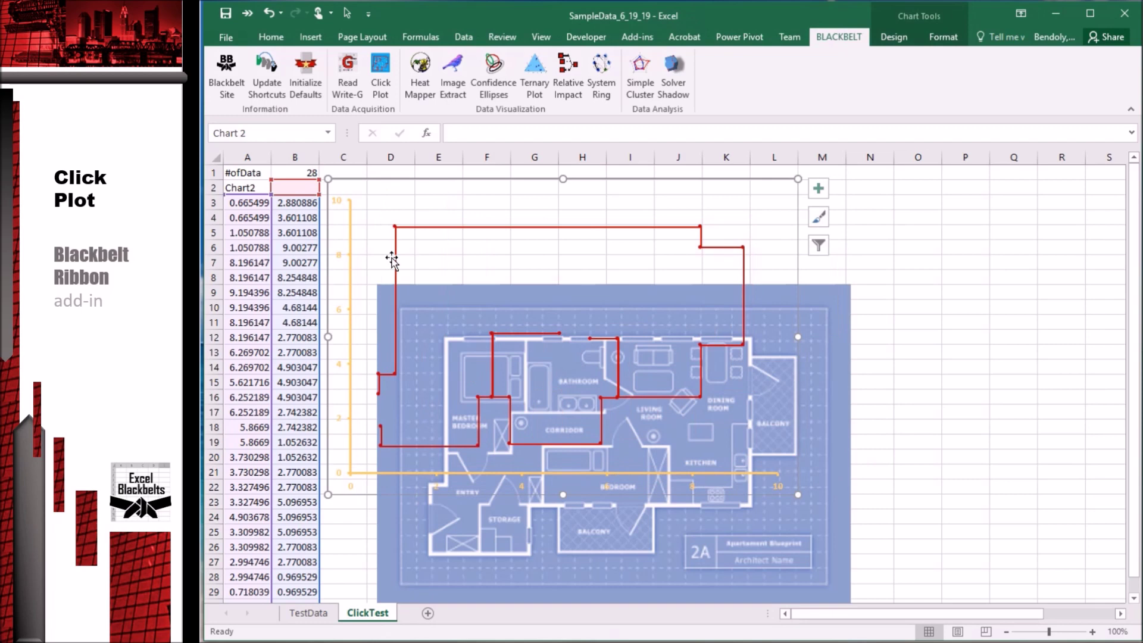
left_click(403, 227)
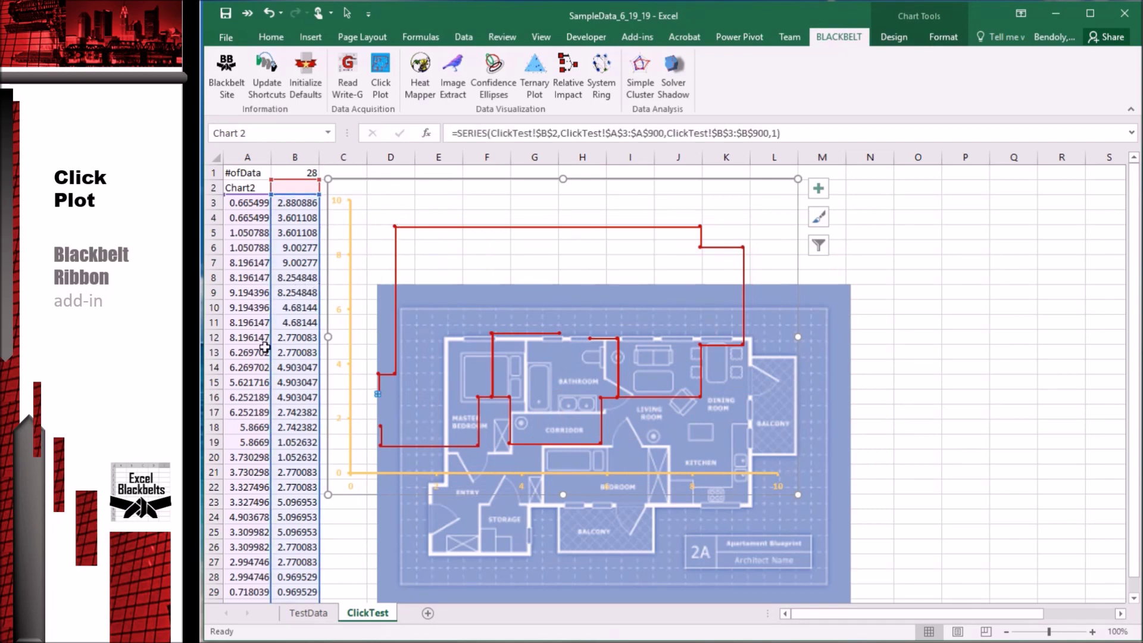
left_click_drag(837, 363, 789, 585)
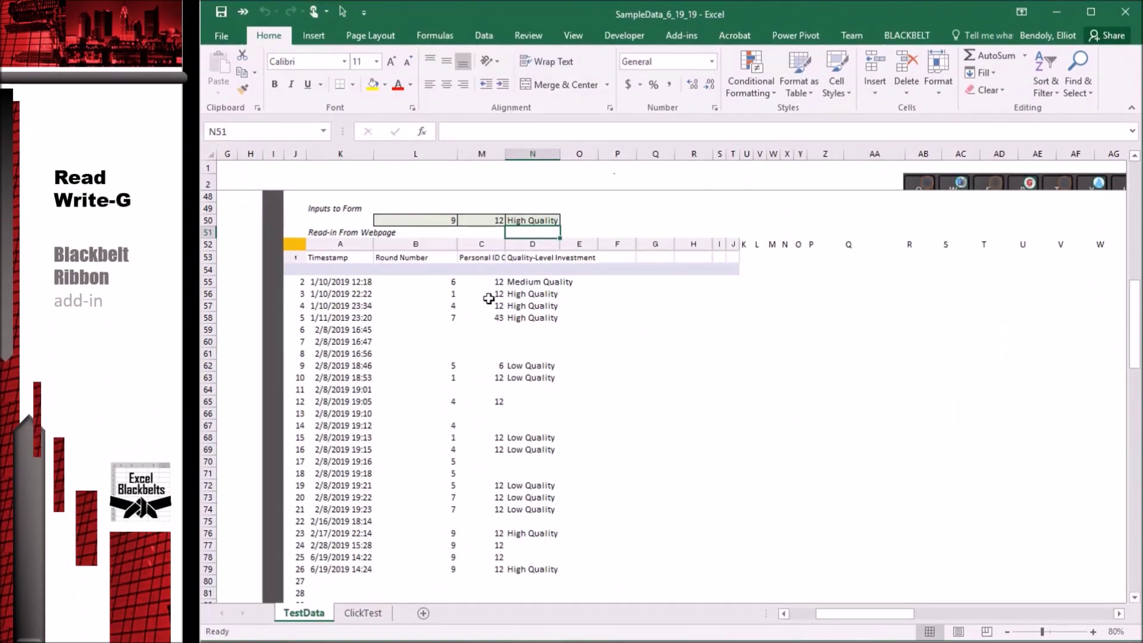
Enter 10, 17 and Low Quality in L50:N50 and open the Read Write-G settings
left_click(441, 219)
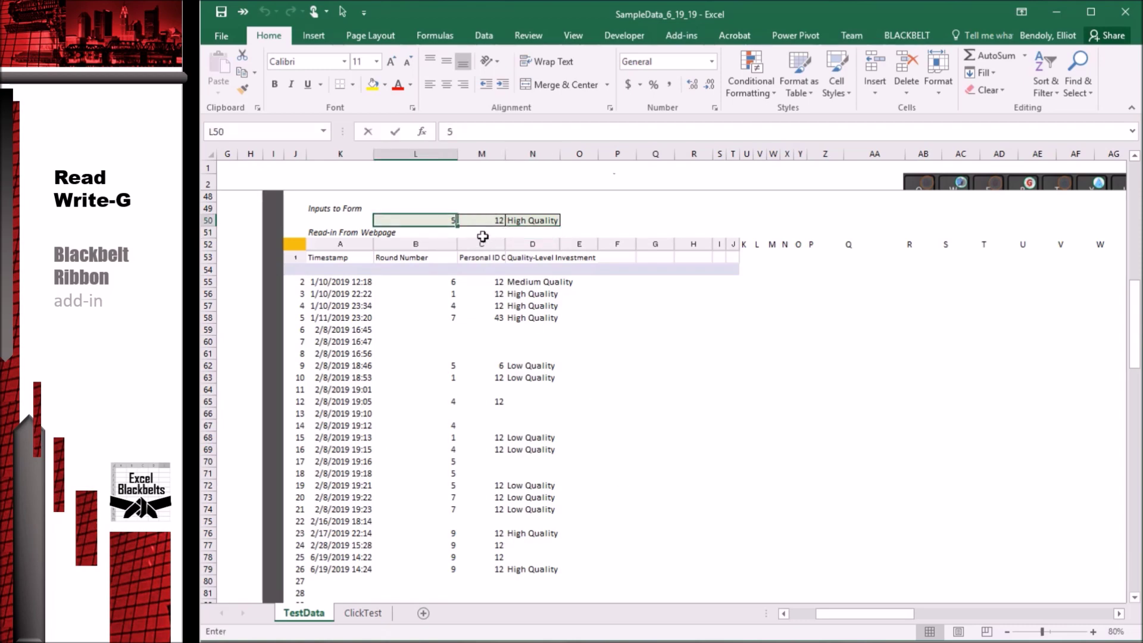
type("5")
key("Tab")
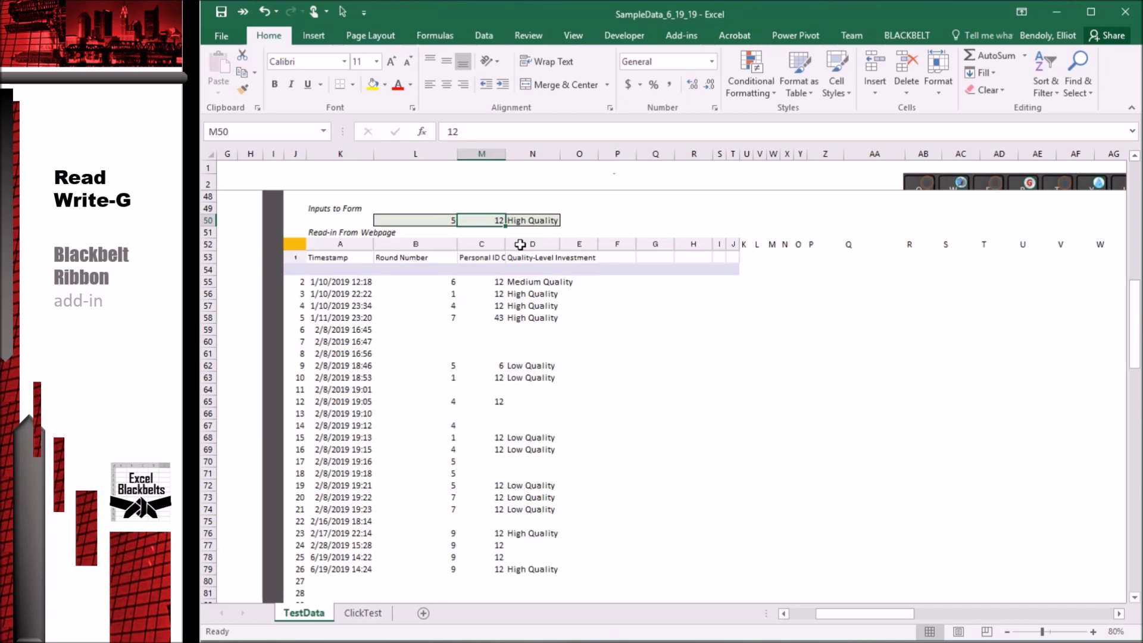
left_click(440, 220)
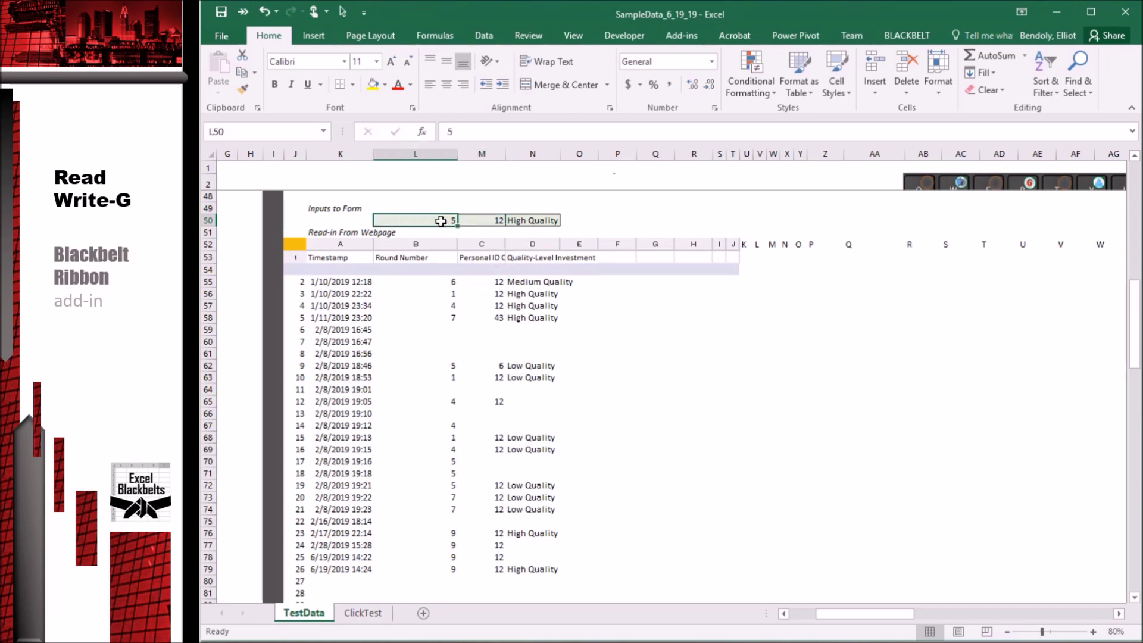
type("10")
key("Tab")
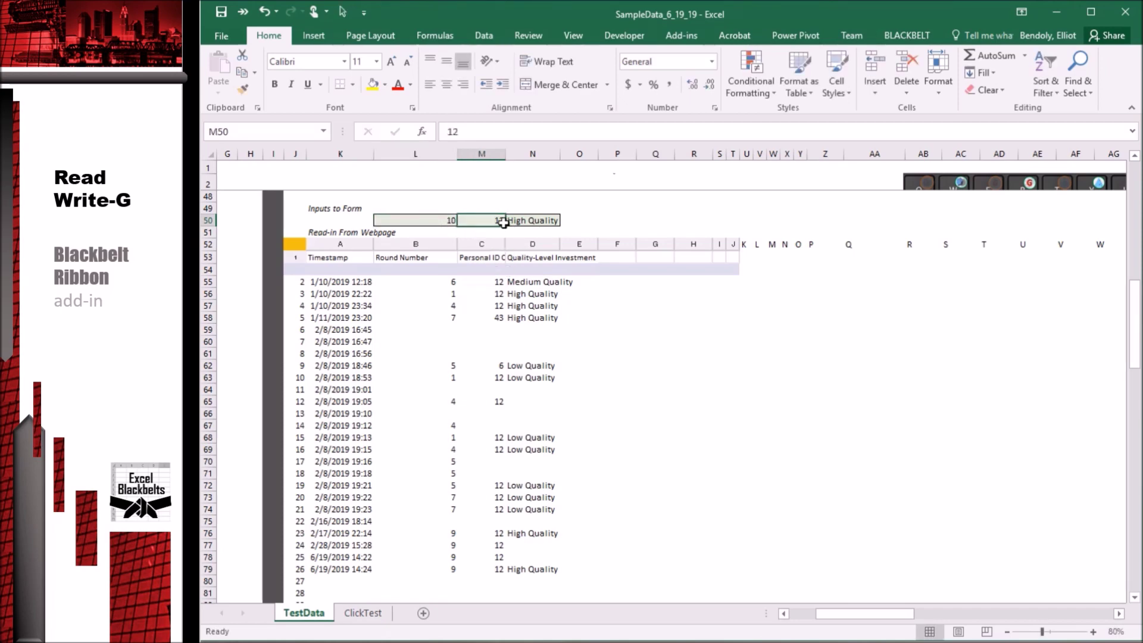
type("17")
key("Tab")
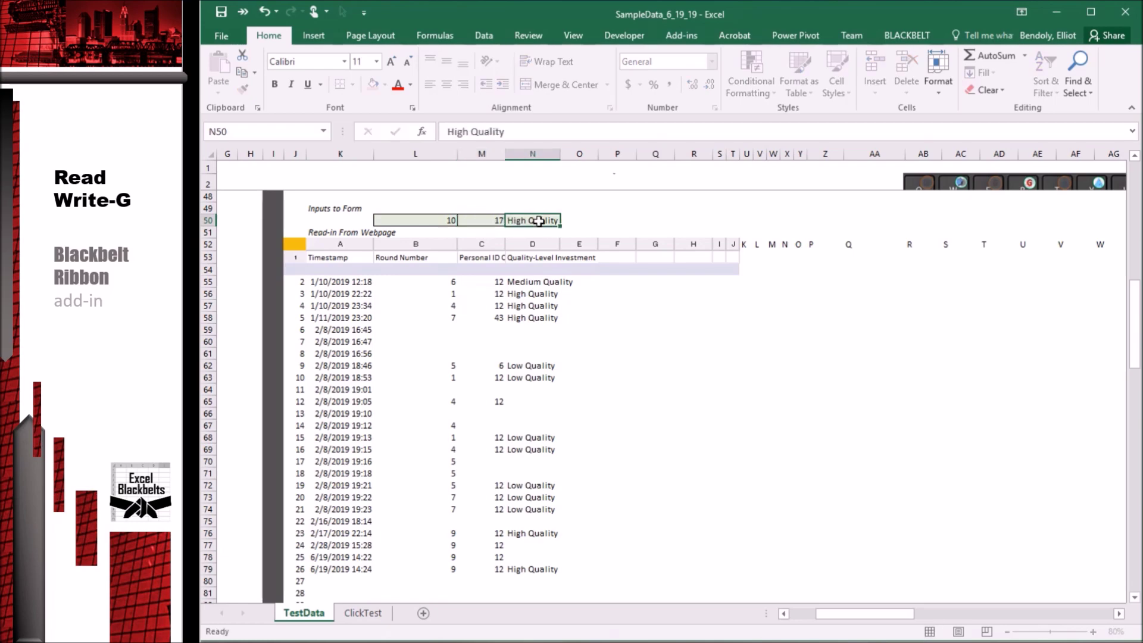
type("Low")
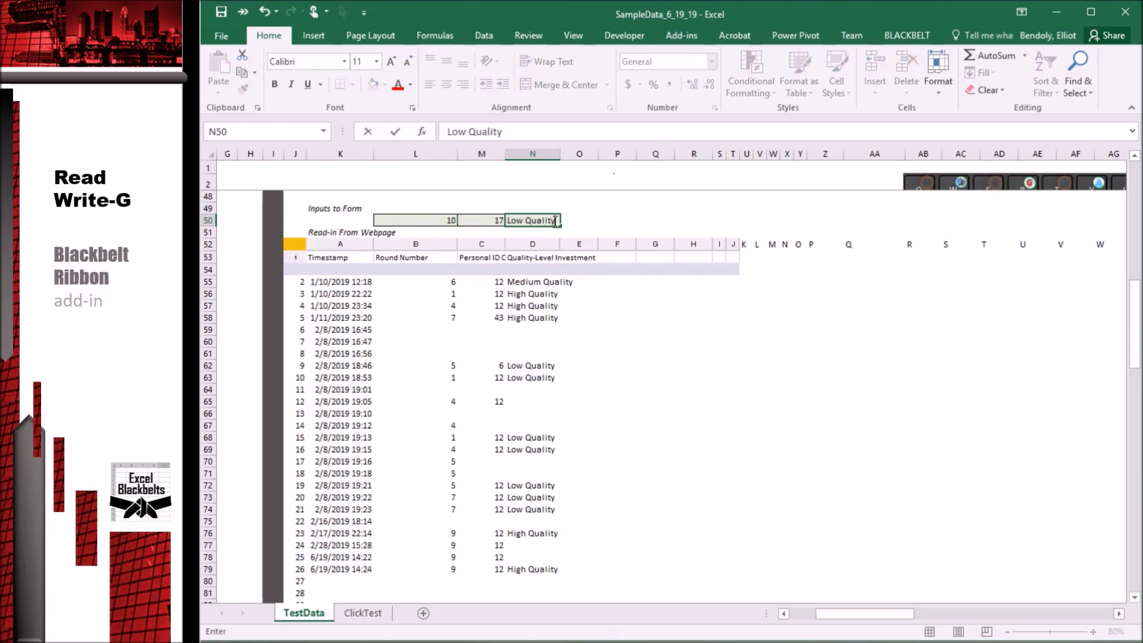
type(" Quality")
left_click(591, 208)
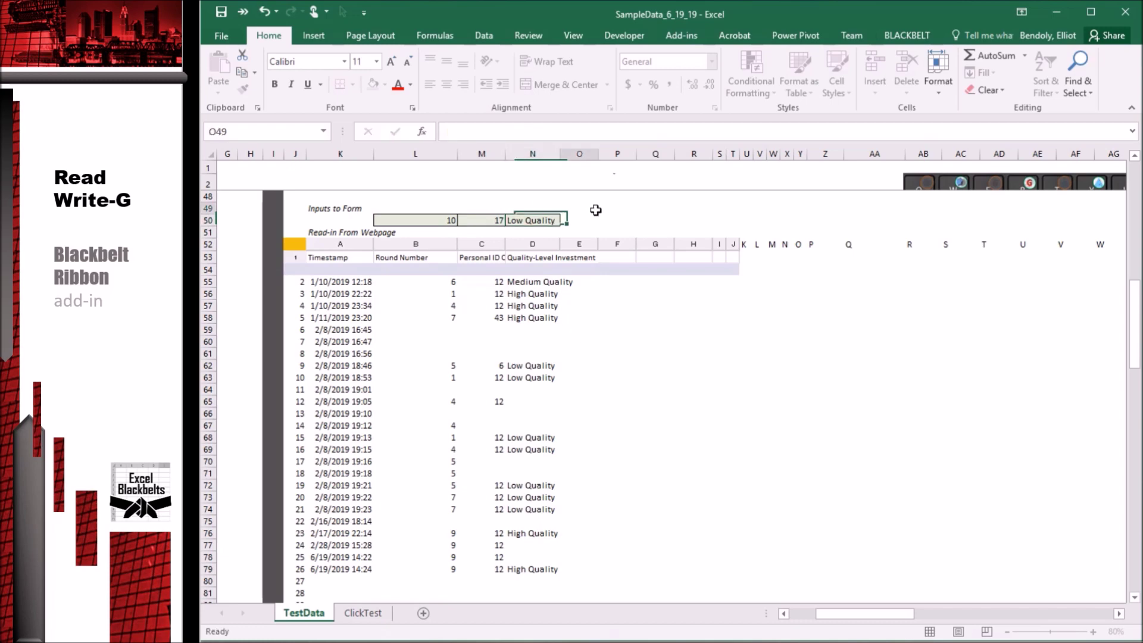
left_click(897, 35)
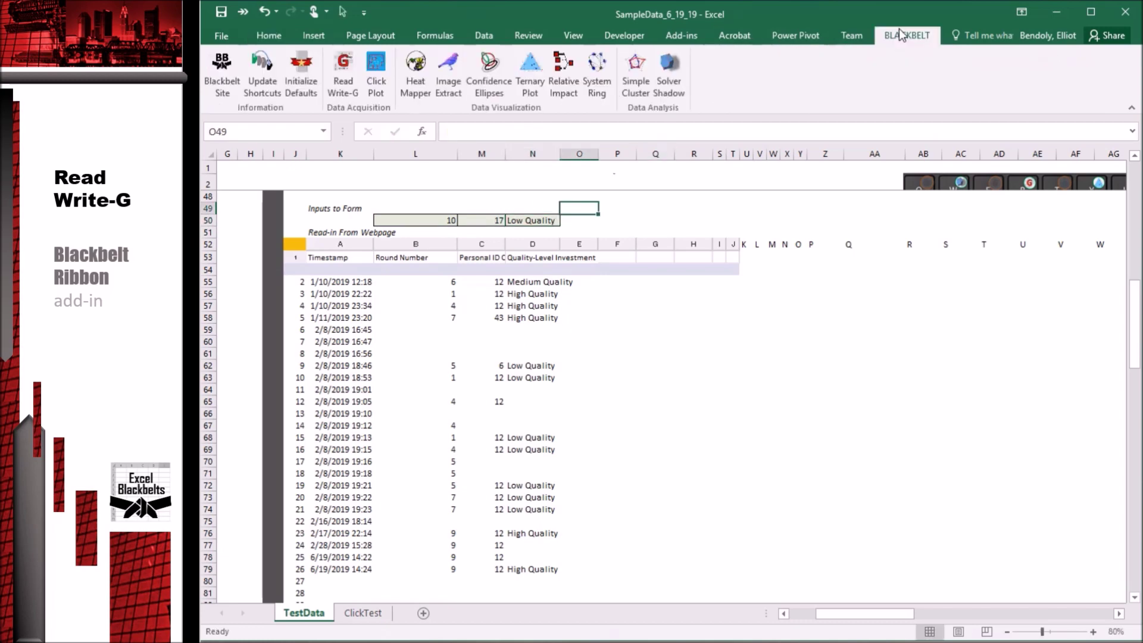
left_click(344, 75)
Set field keys to Defaults!b14:b16, save as defaults, post L50:N50 online and read back
left_click_drag(542, 157, 736, 190)
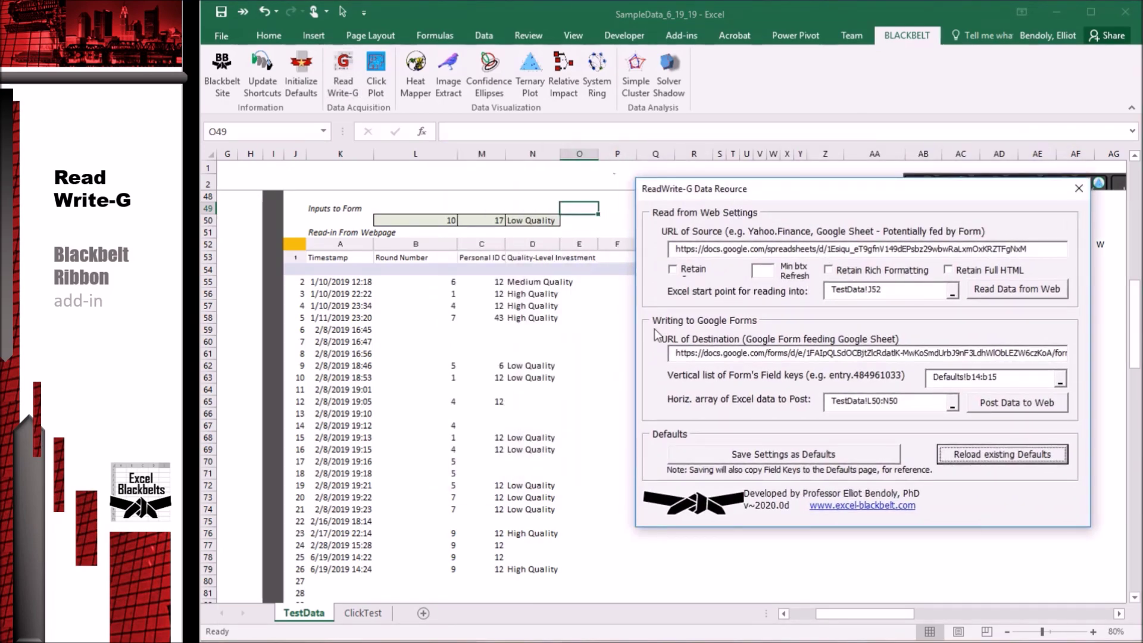
left_click(1022, 376)
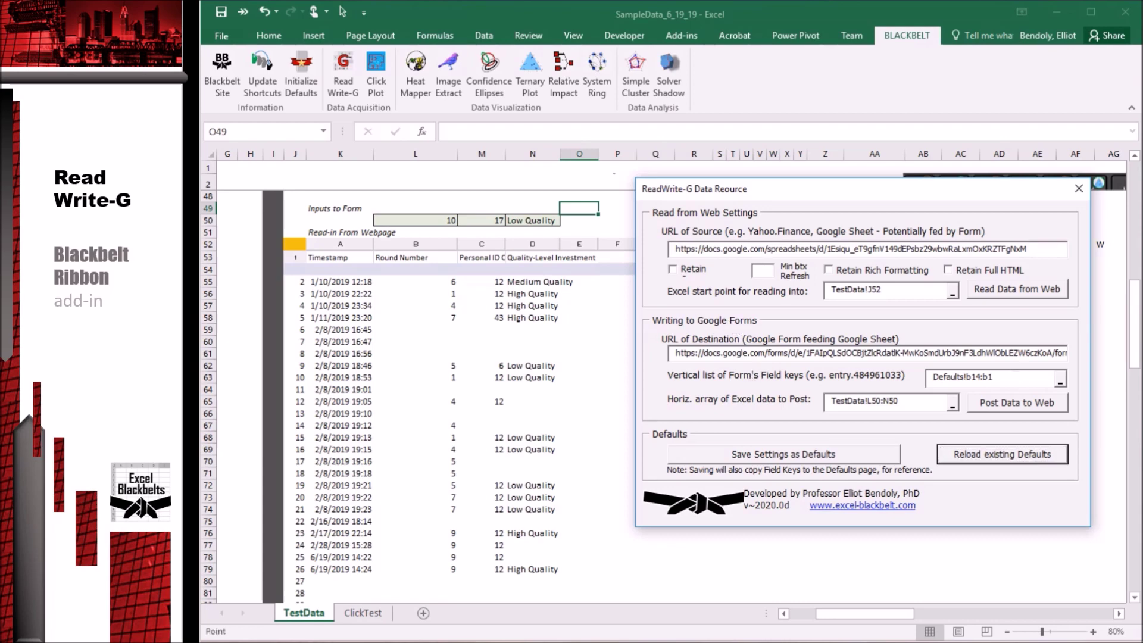
type("6")
left_click(927, 404)
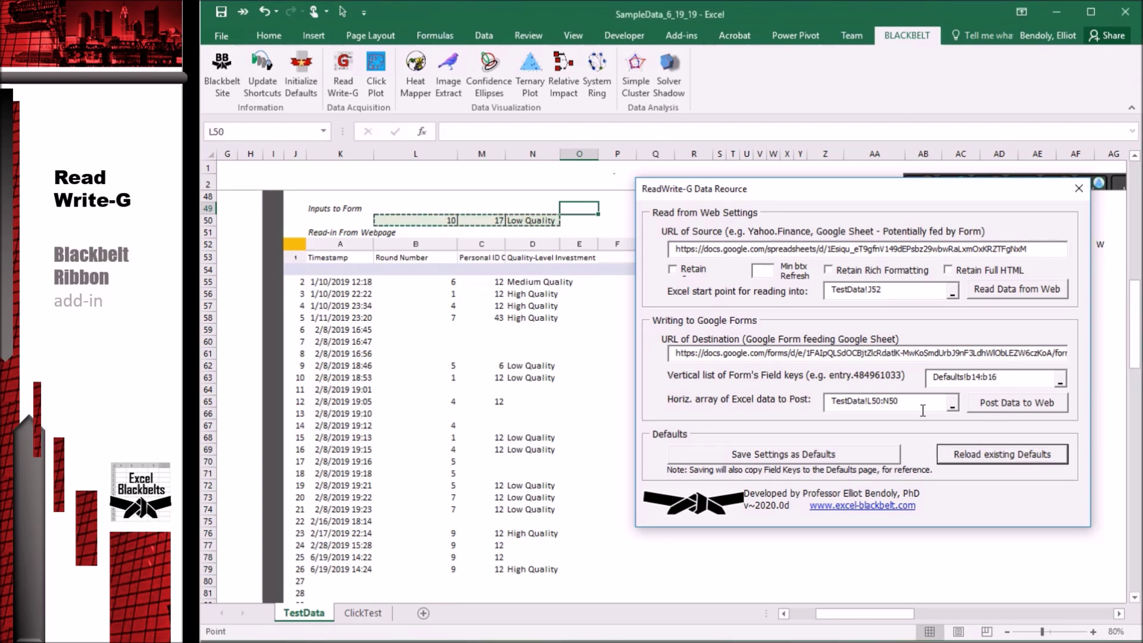
left_click(887, 455)
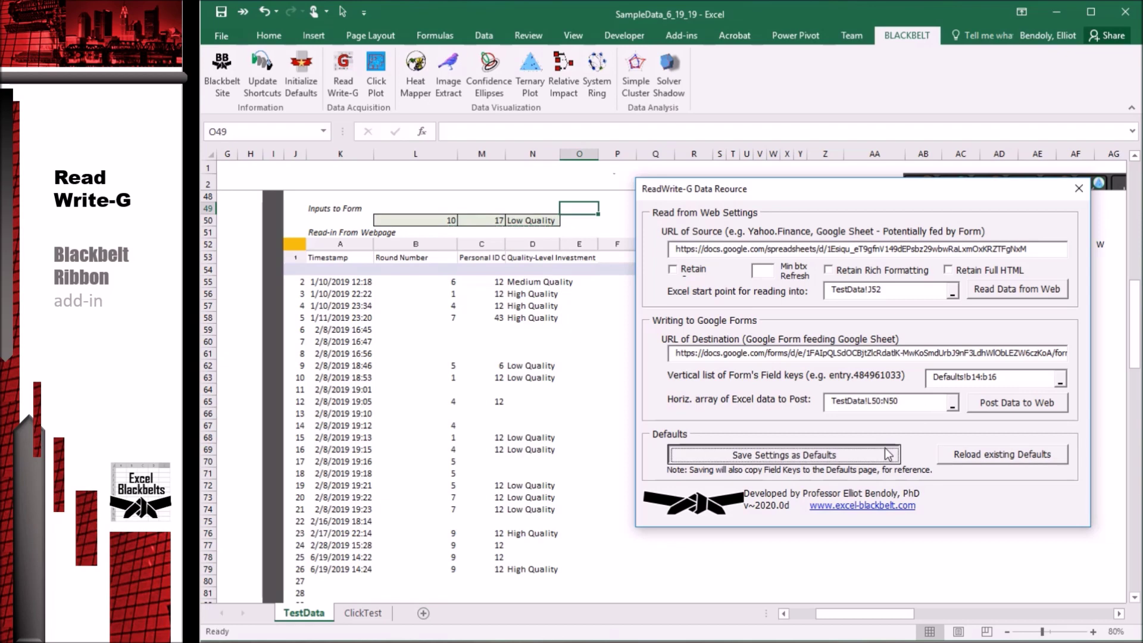
left_click(1032, 405)
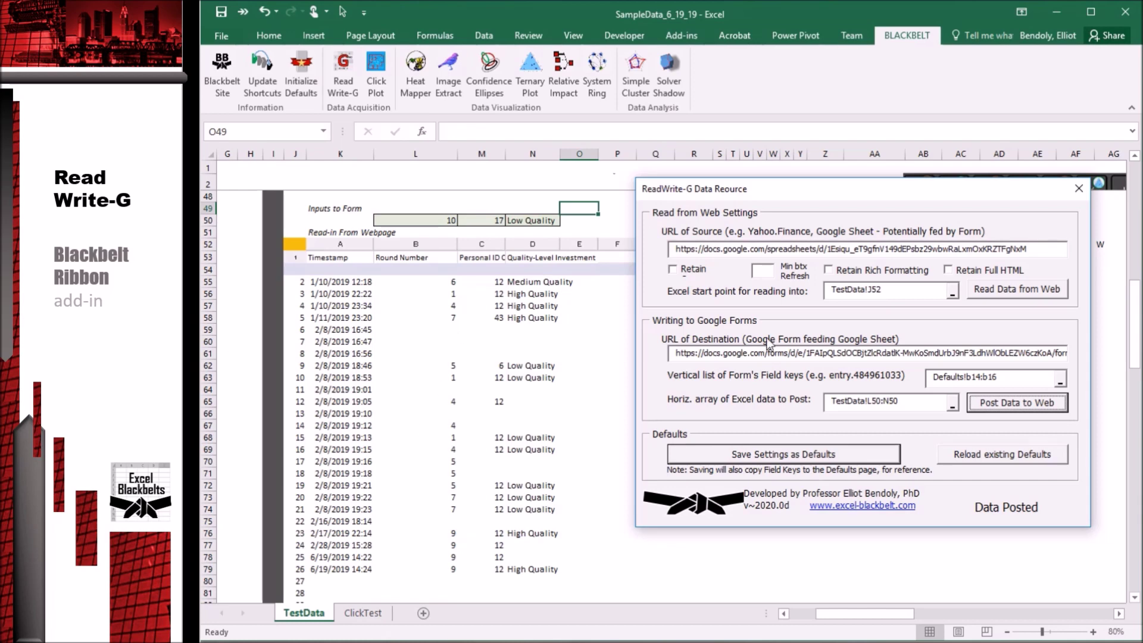
left_click(983, 291)
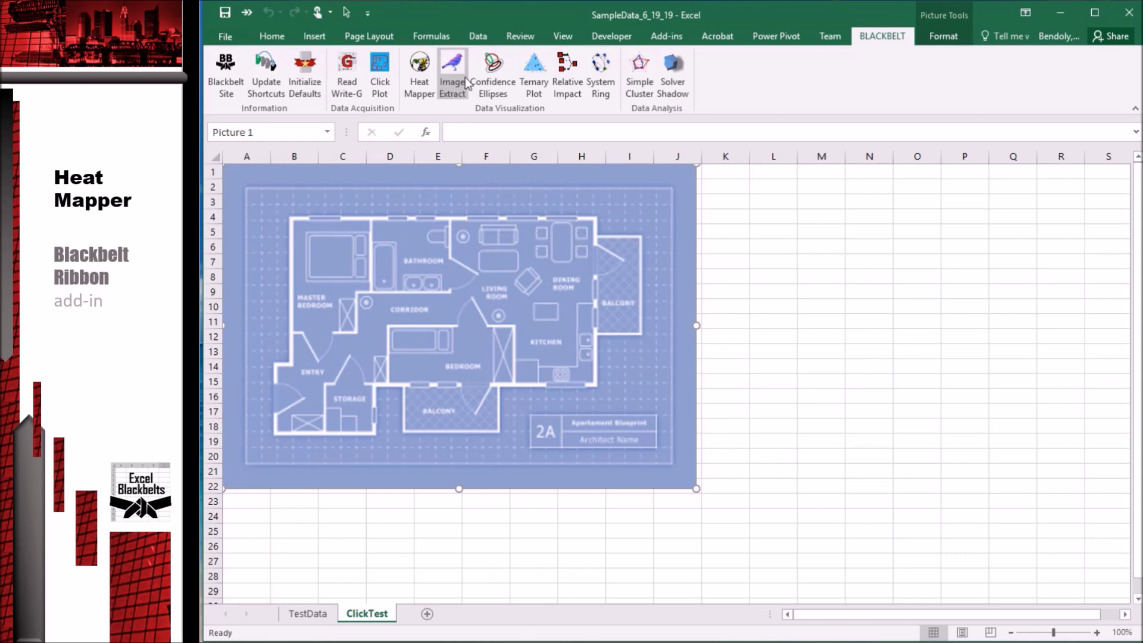
Open Heat Mapper, showing the Geography-National library with the Brazil shape set
left_click(420, 70)
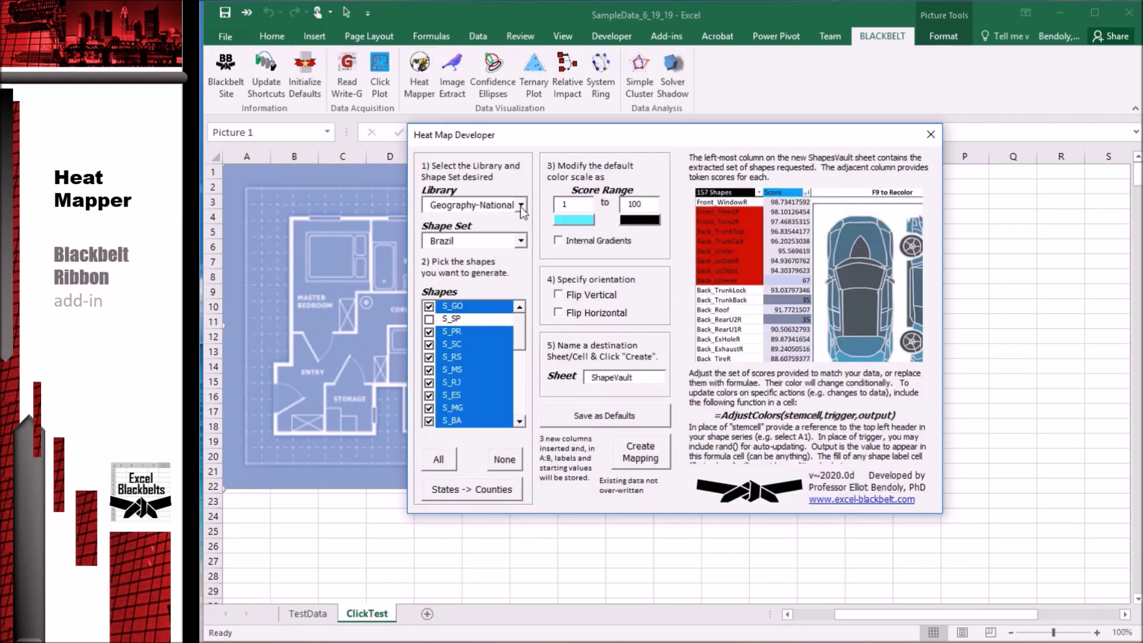
In Heat Mapper, choose the LowerManhattan shape set from the Geography-City library
left_click(521, 240)
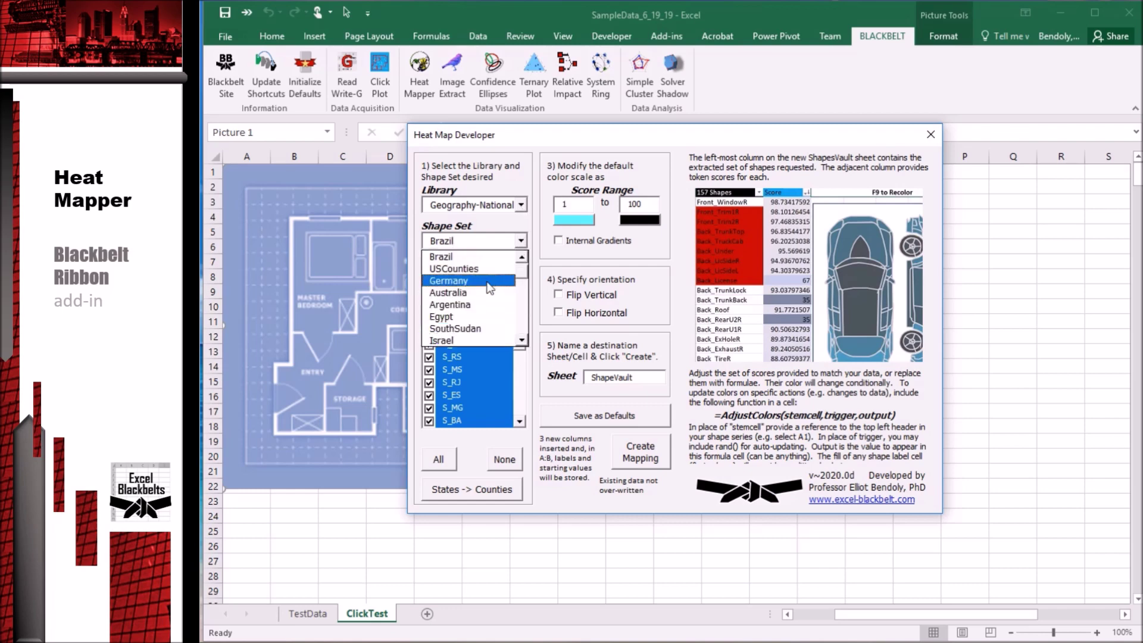
left_click(490, 304)
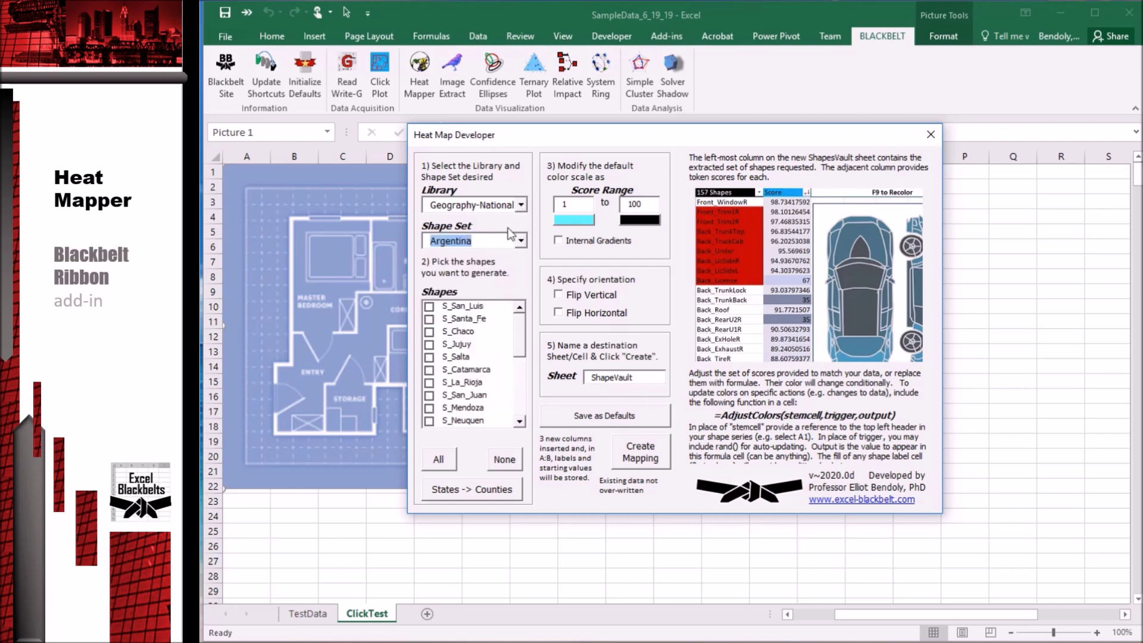
left_click(524, 204)
left_click(492, 257)
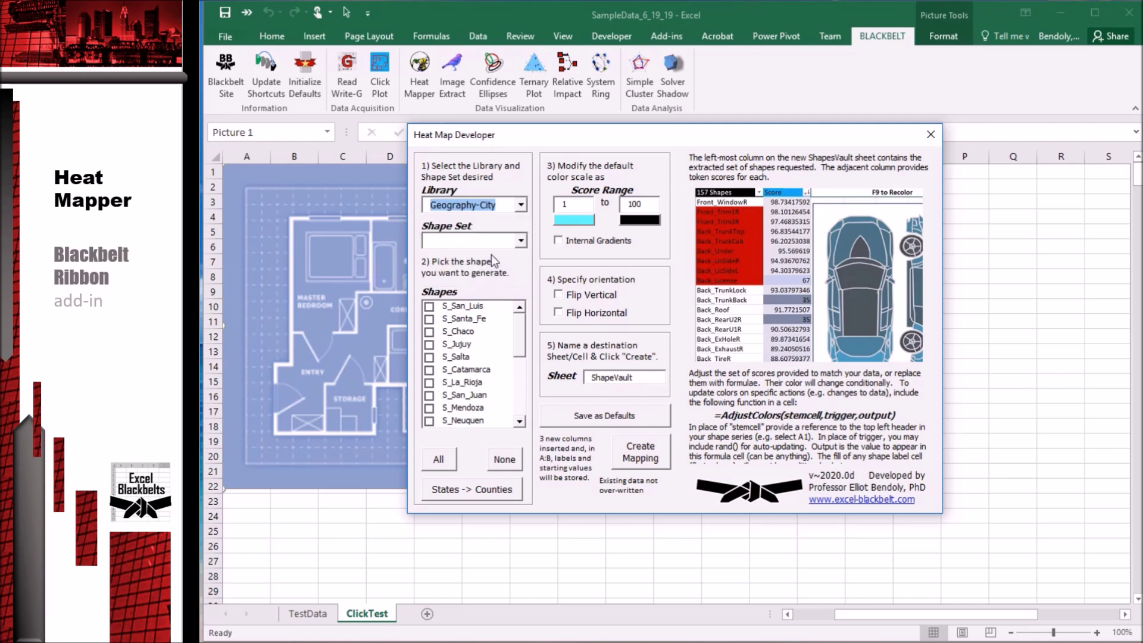
left_click(521, 241)
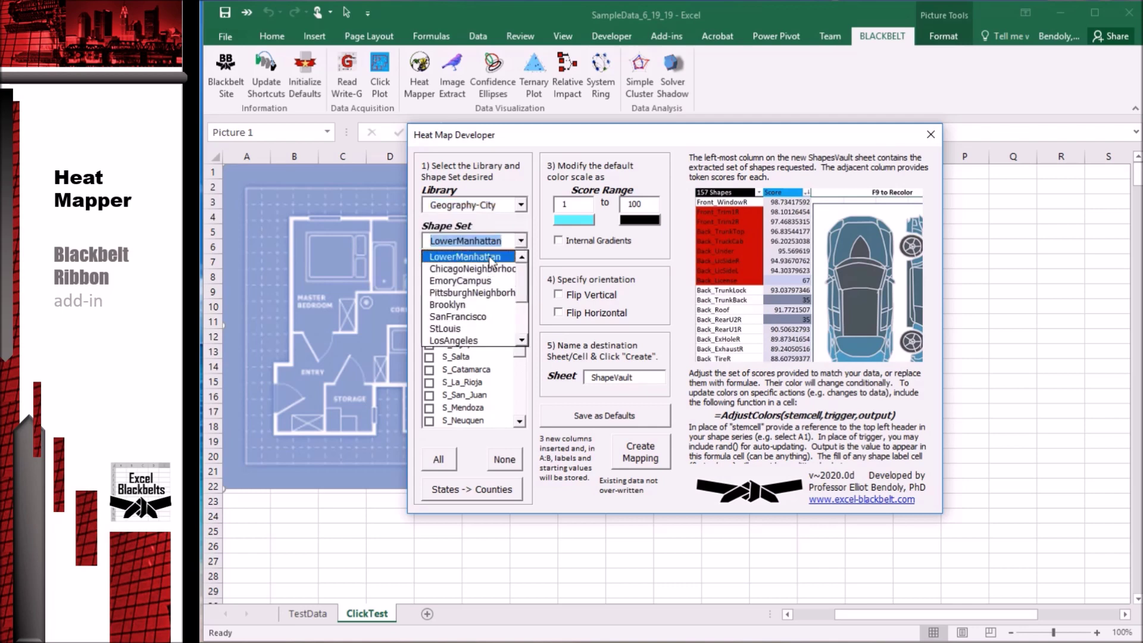
left_click(470, 250)
Use a paler cyan low-score colour, include every shape, and create the 283-shape map
left_click(573, 219)
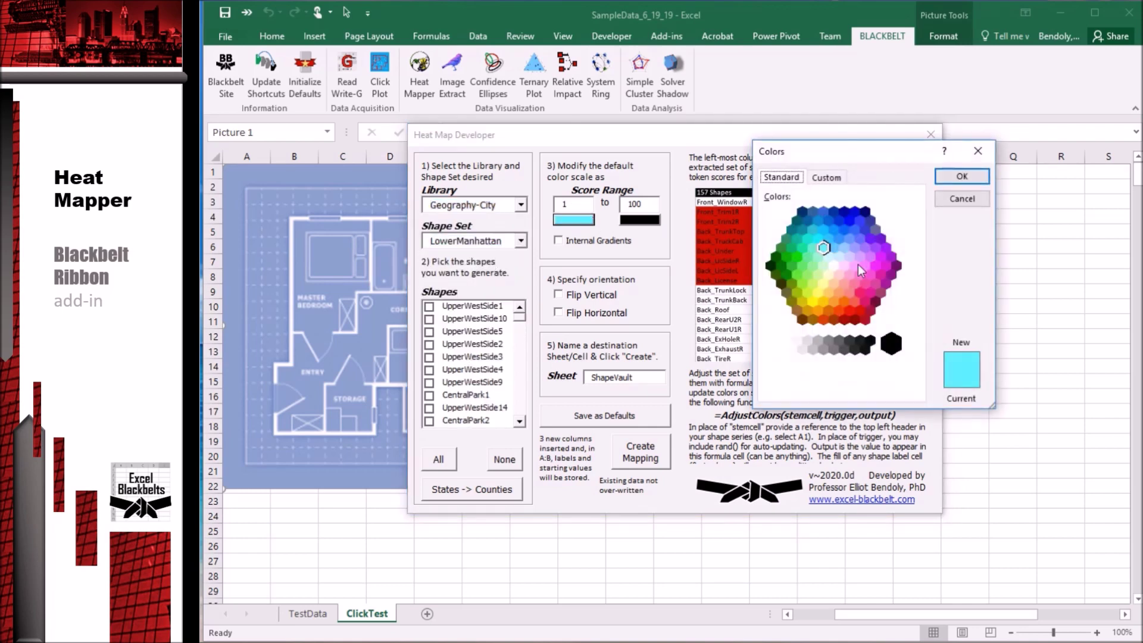
left_click(830, 258)
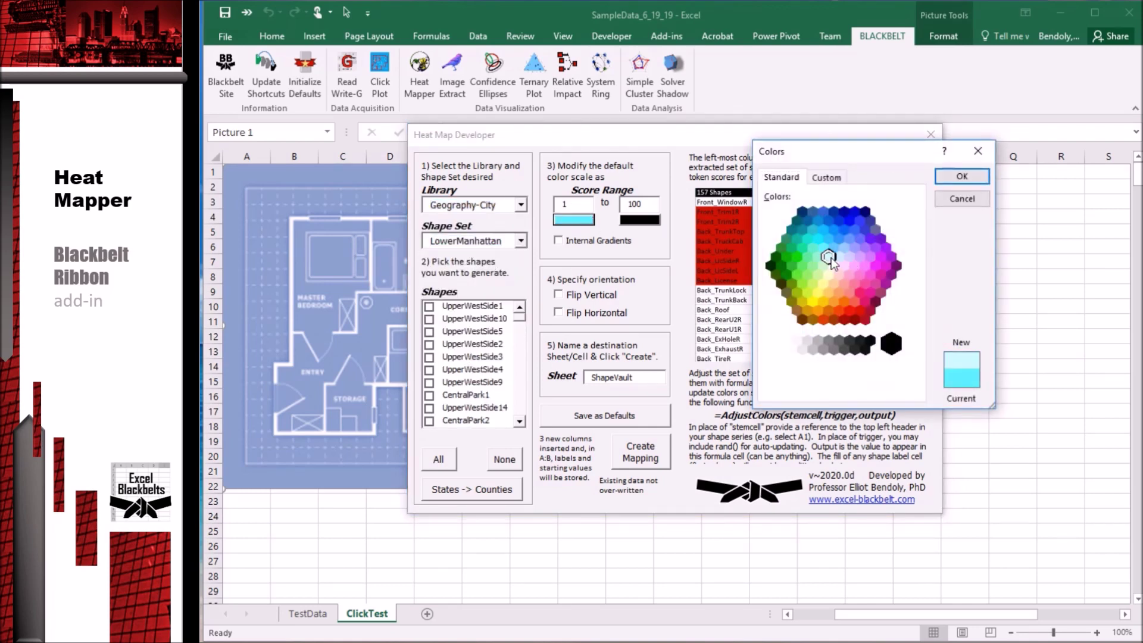
left_click(962, 177)
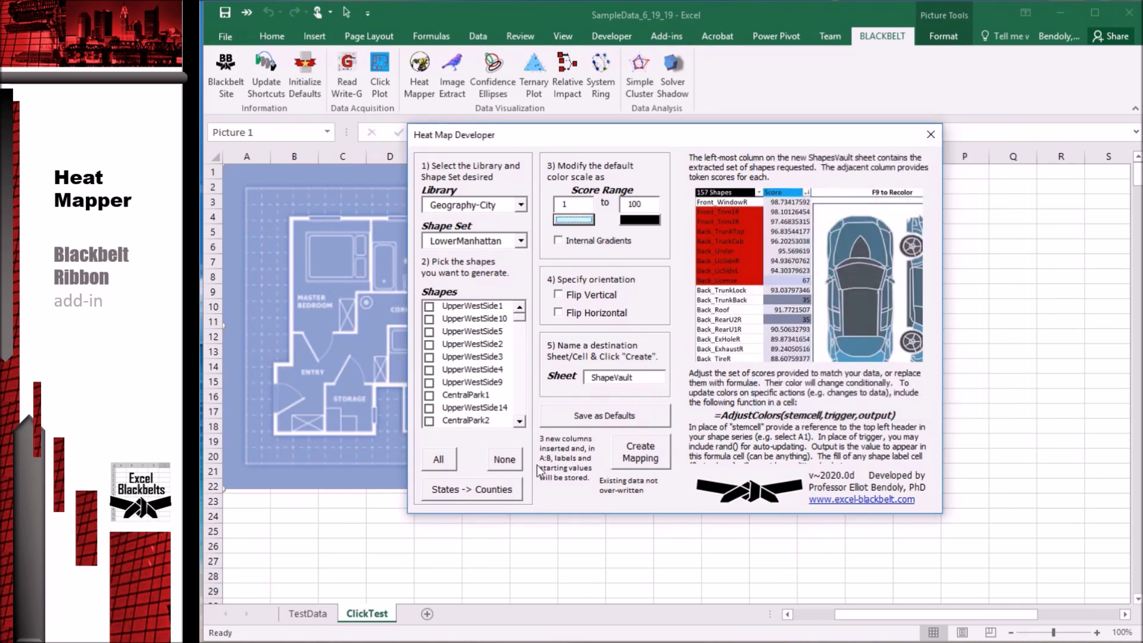
left_click(439, 460)
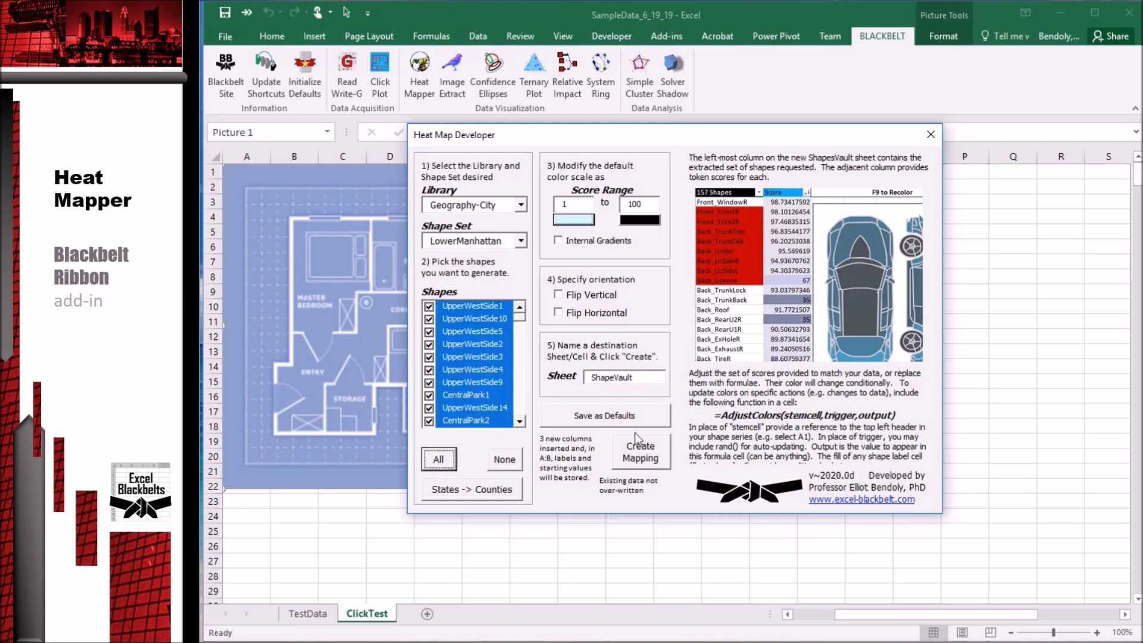
left_click(660, 461)
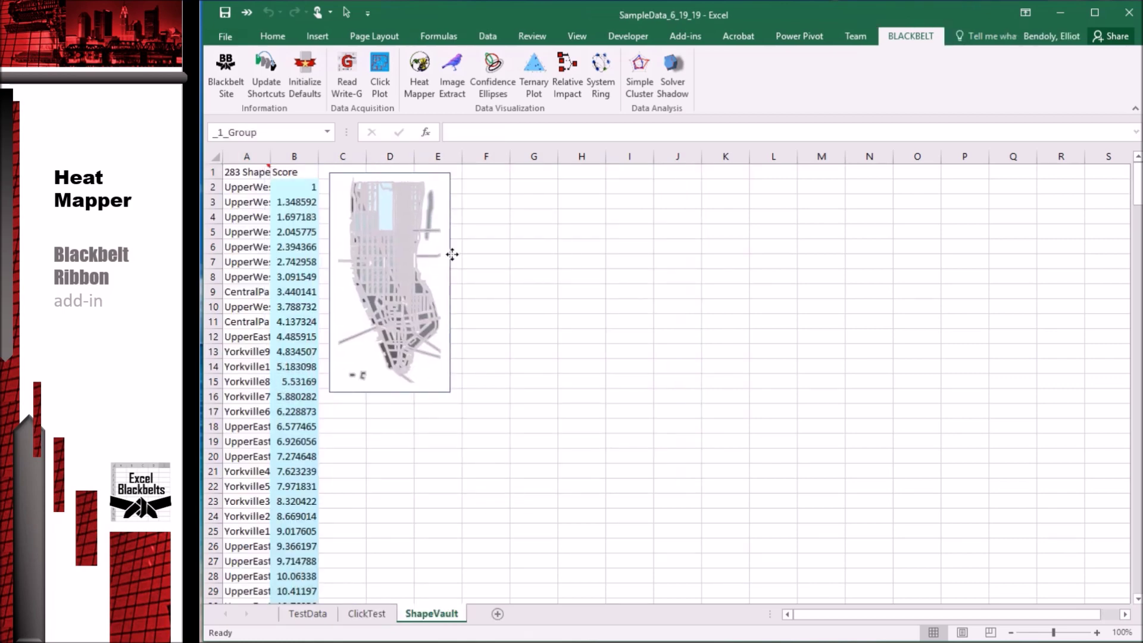
Enlarge the map picture to about double size and fill cell B1 black
mouse_move(496, 426)
left_mouse_down()
mouse_move(589, 567)
mouse_move(581, 589)
left_mouse_up()
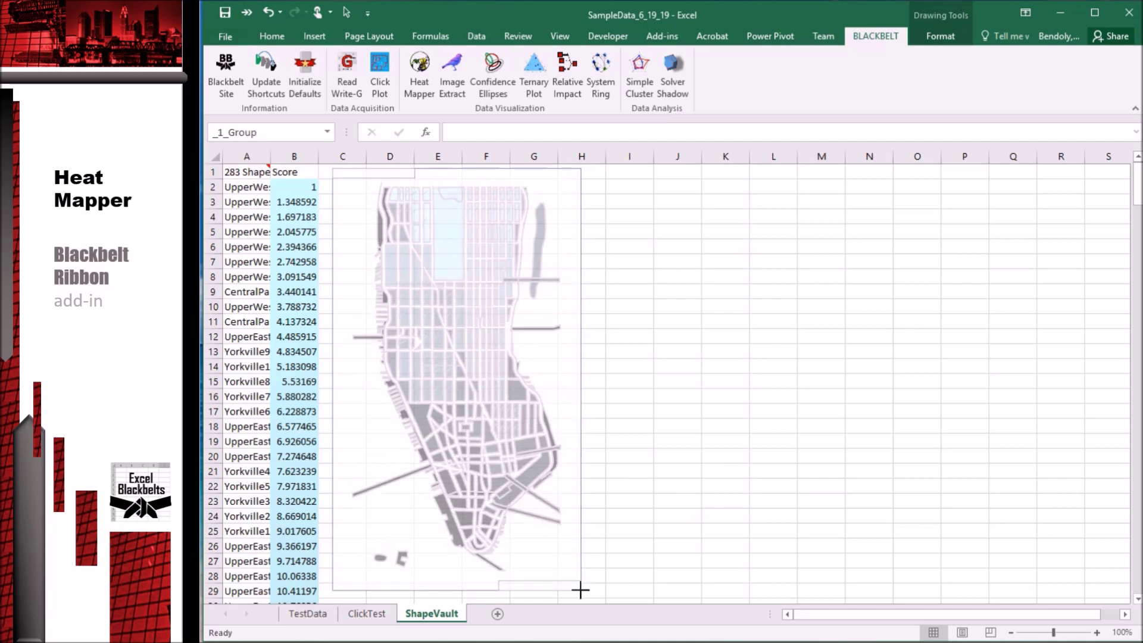
left_click(649, 414)
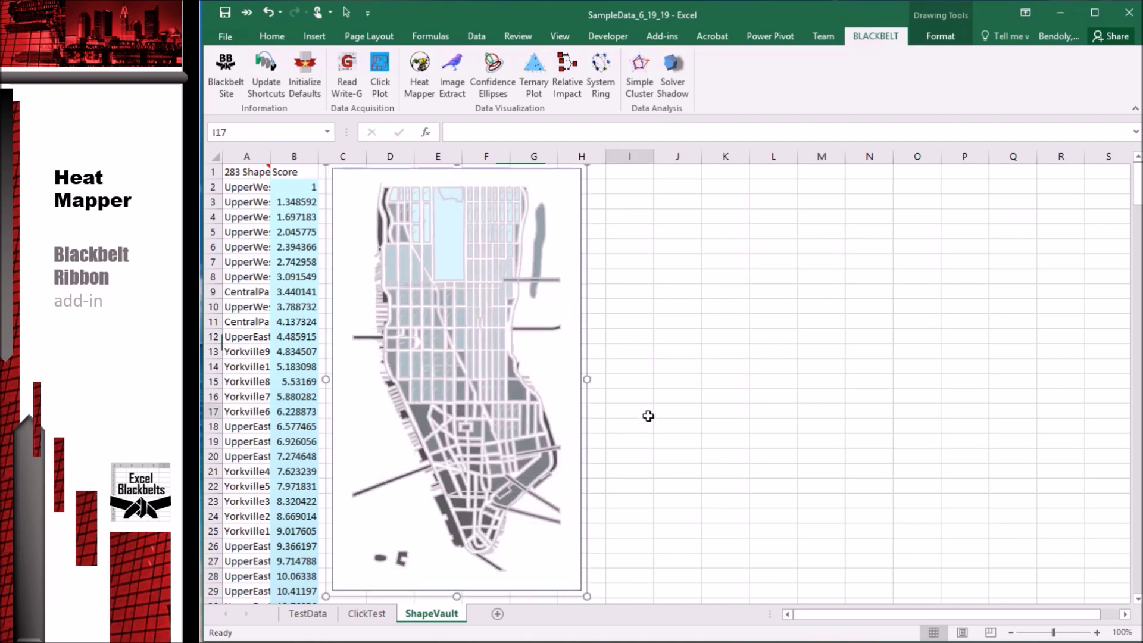
left_click(252, 176)
left_click(285, 39)
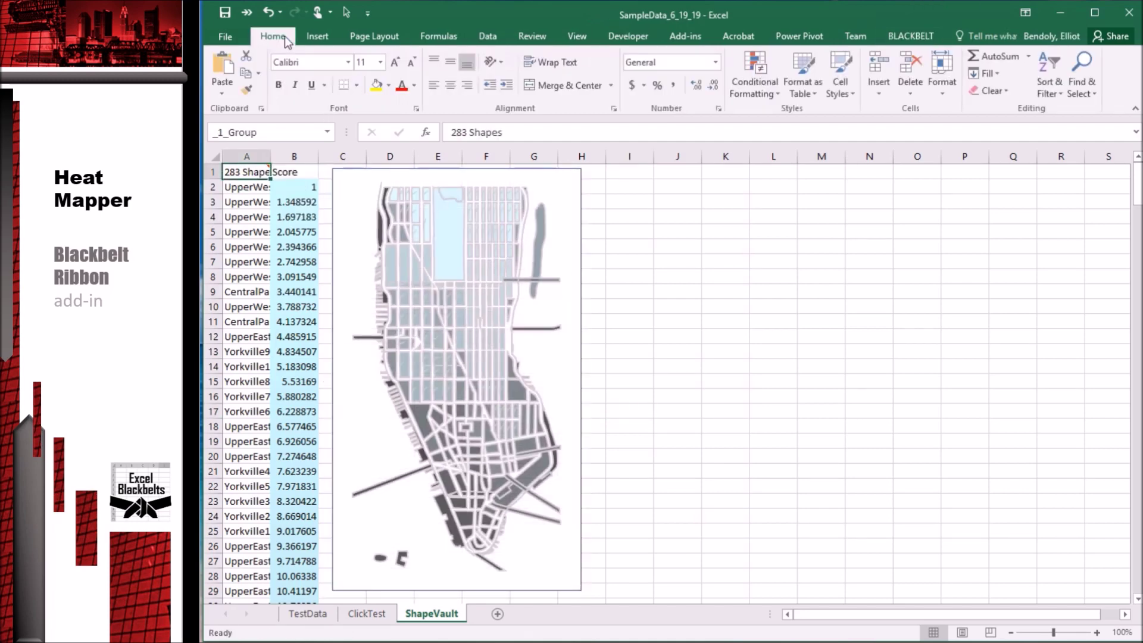
left_click(388, 85)
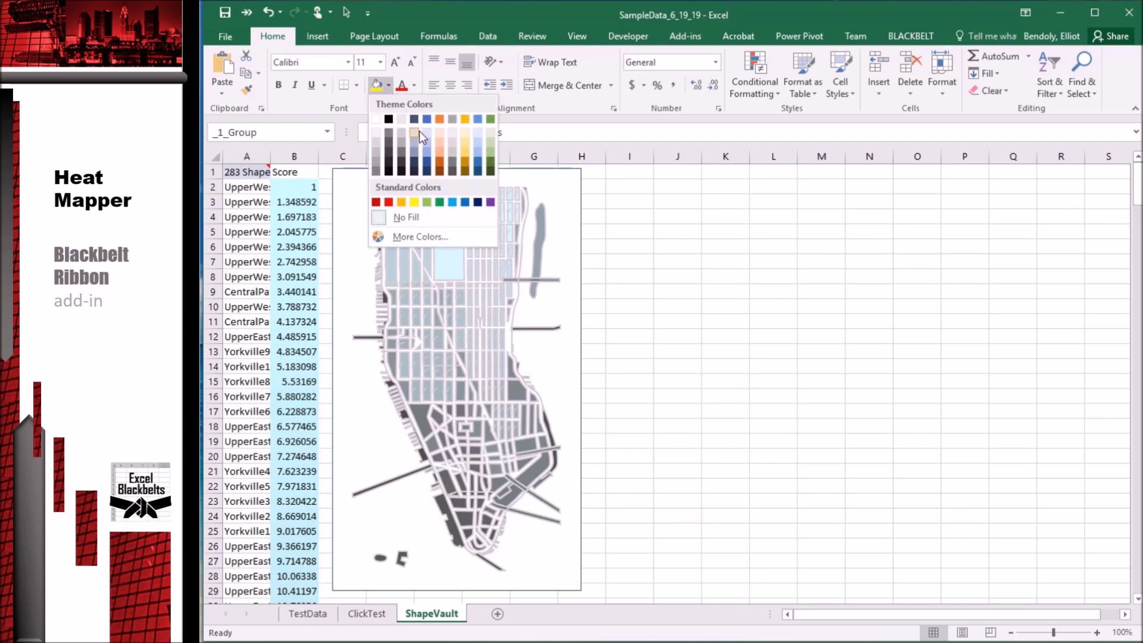
key("Escape")
left_click(304, 172)
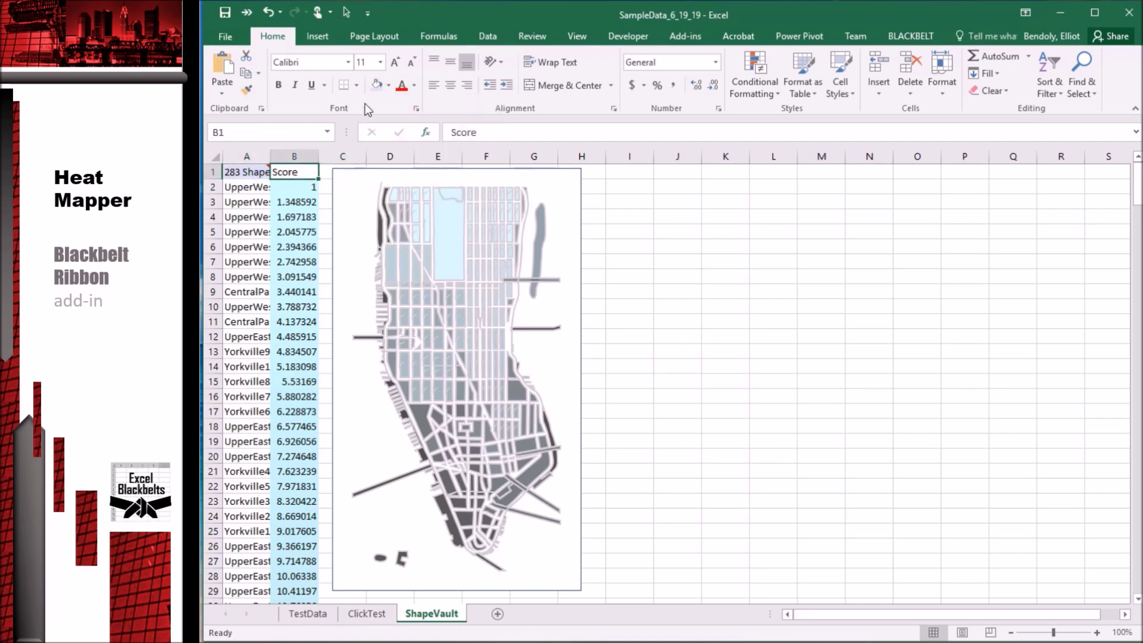
left_click(389, 85)
left_click(389, 119)
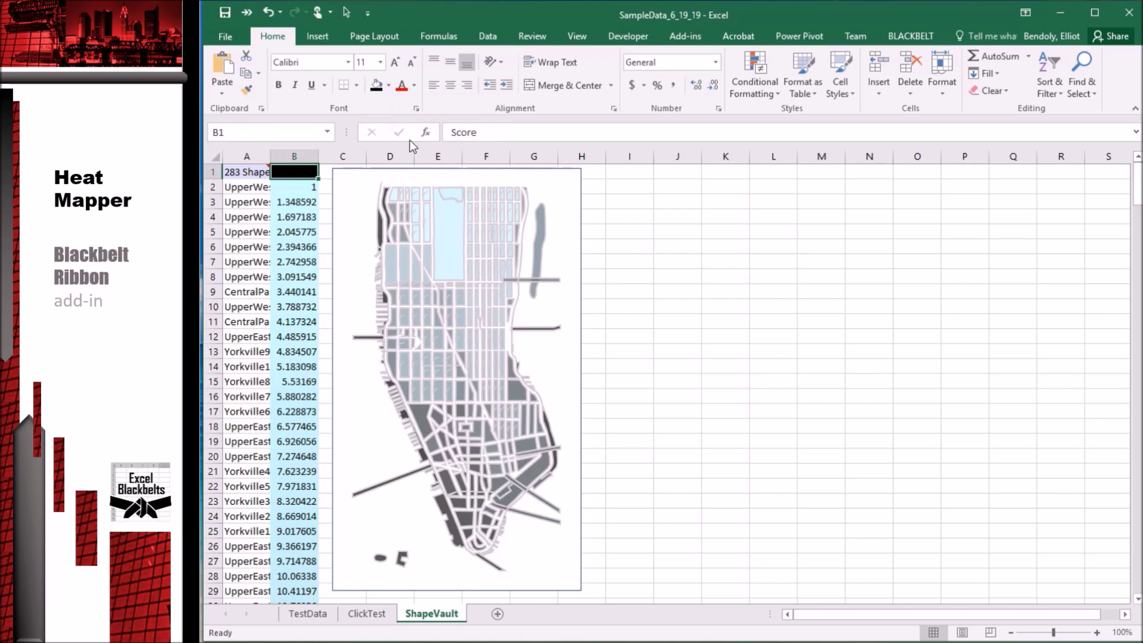
Enter =adjustColors(_1_Group,RAND(),"Adjusted") in I6 via the Function Arguments dialog
left_click(642, 250)
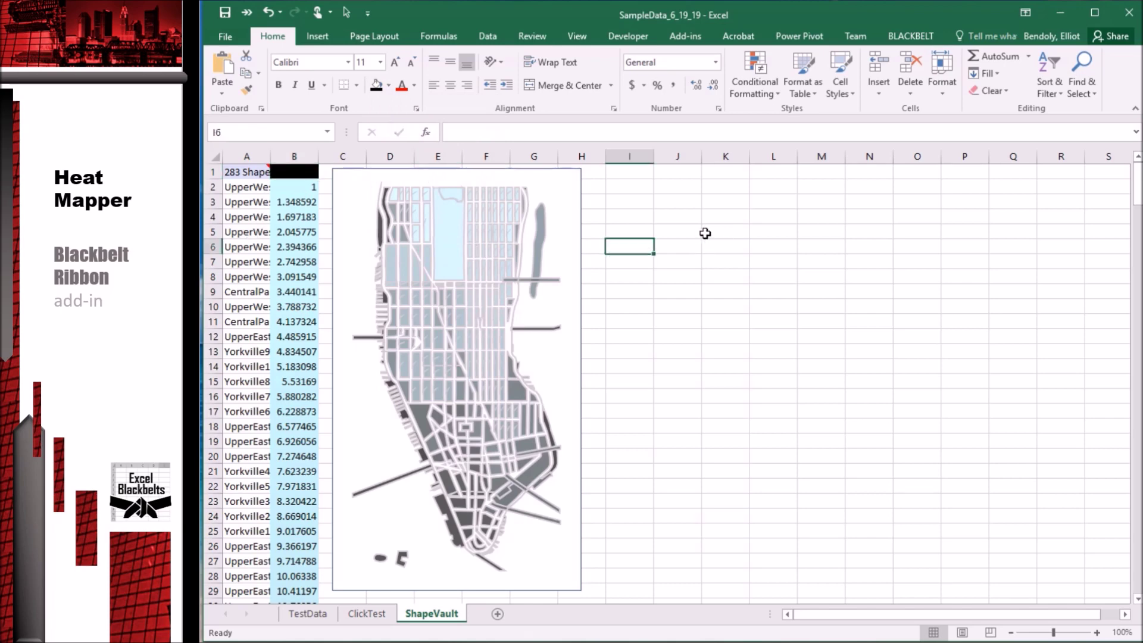
type("=adj")
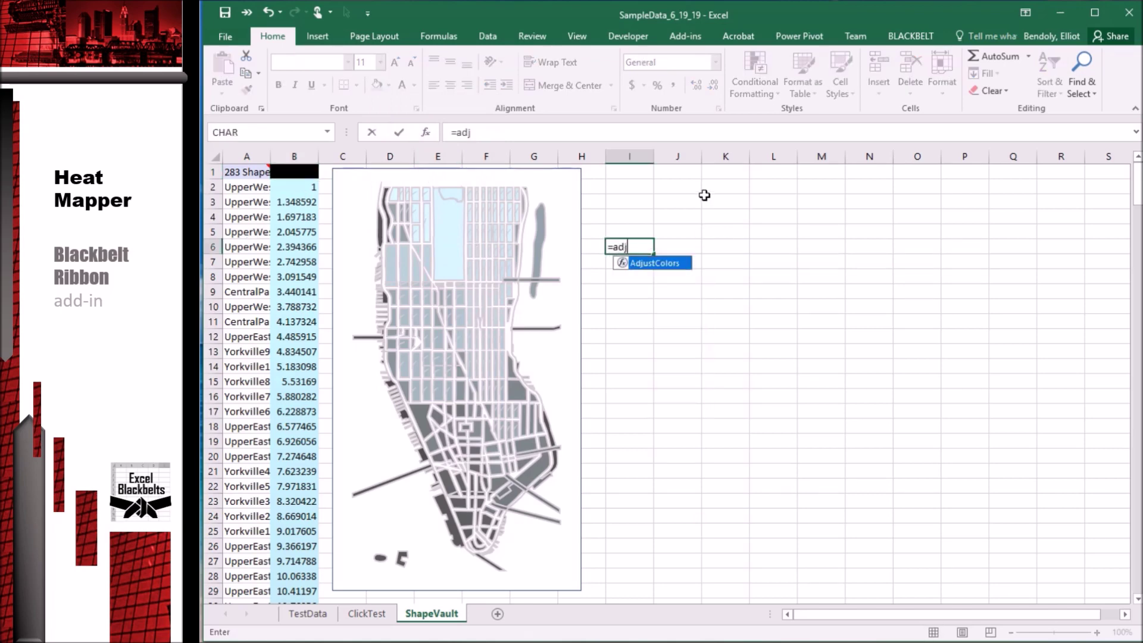
type("ustColors(")
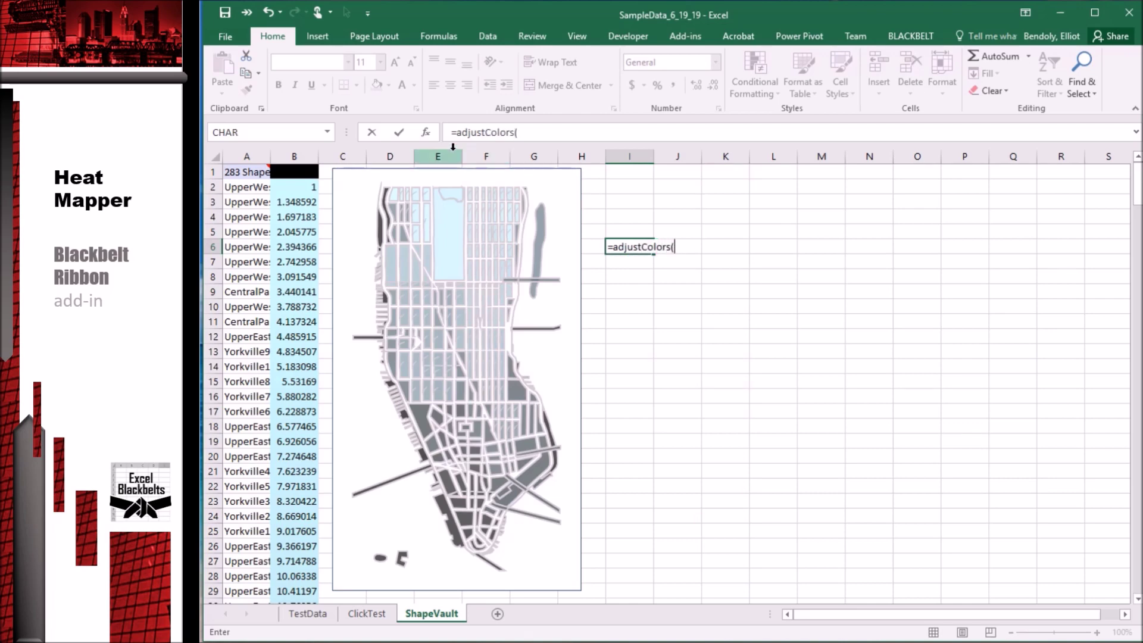
left_click(434, 137)
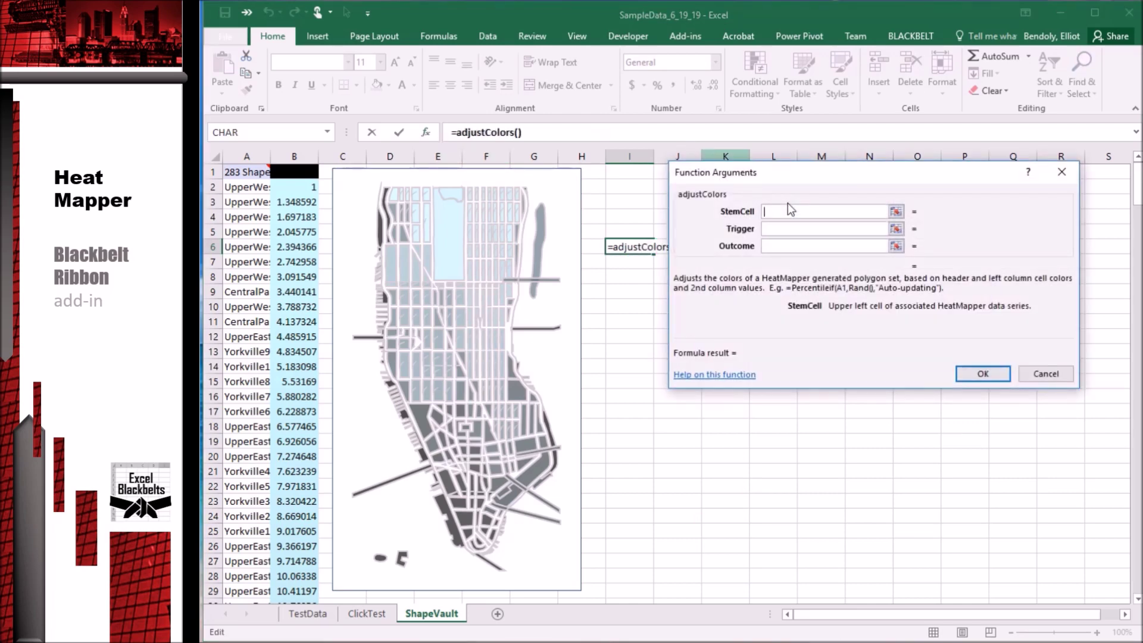
left_click(244, 172)
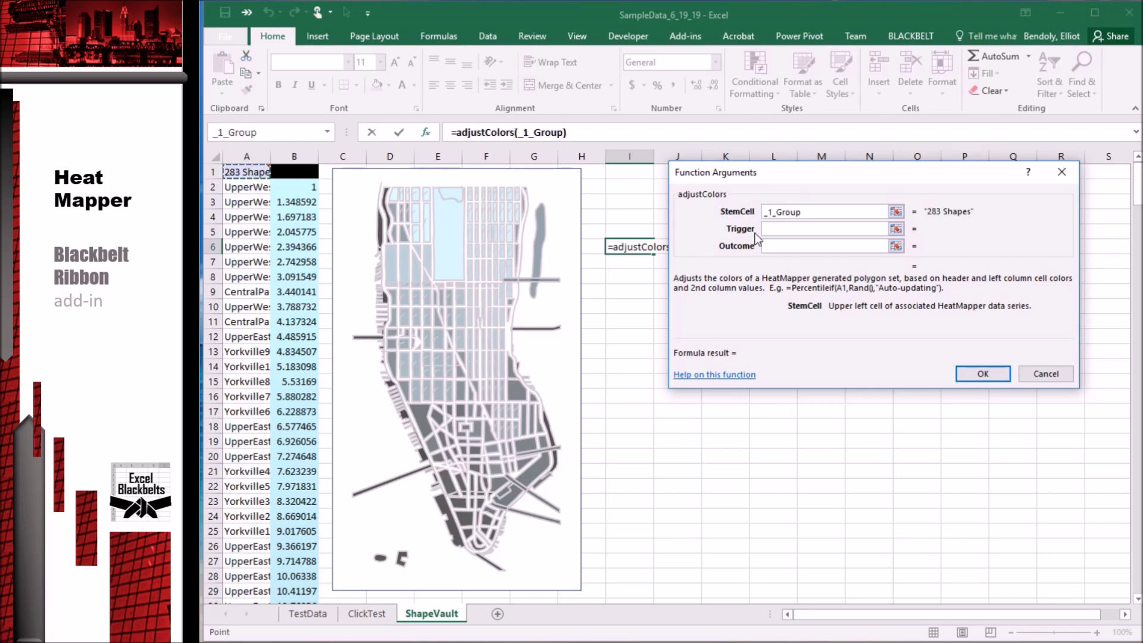
left_click(778, 229)
type("rand()")
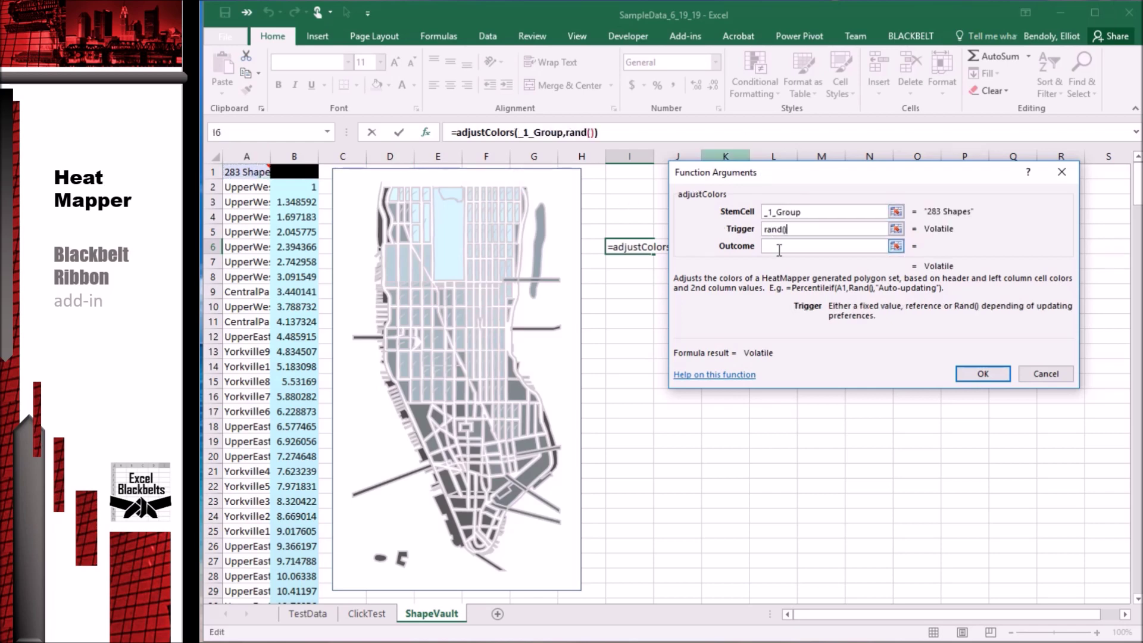
key("Tab")
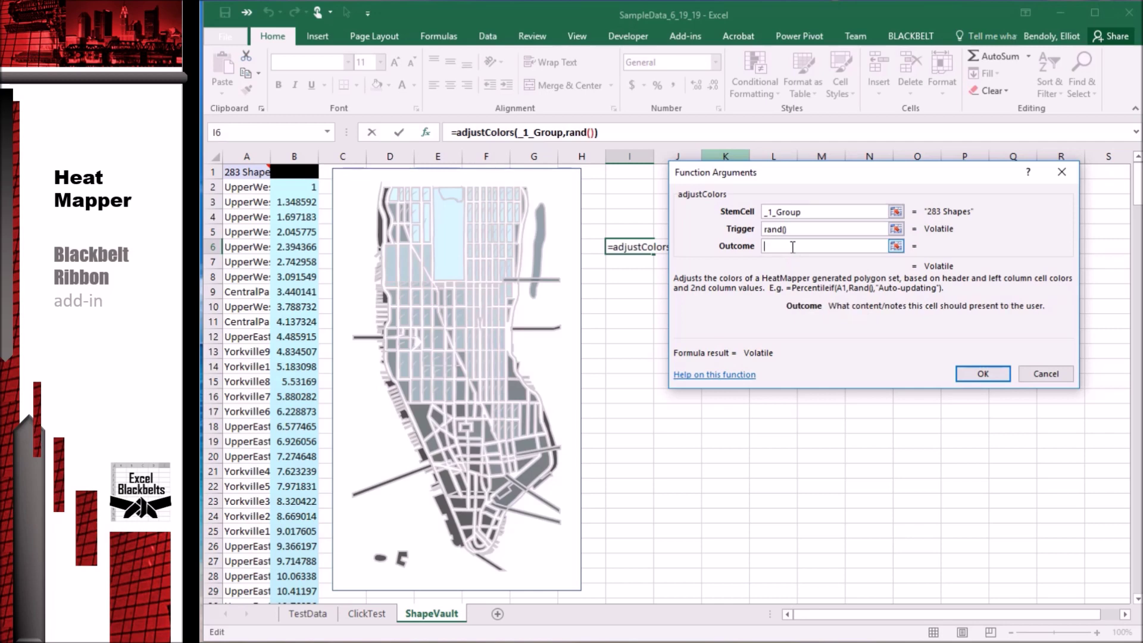
type("Adjustd")
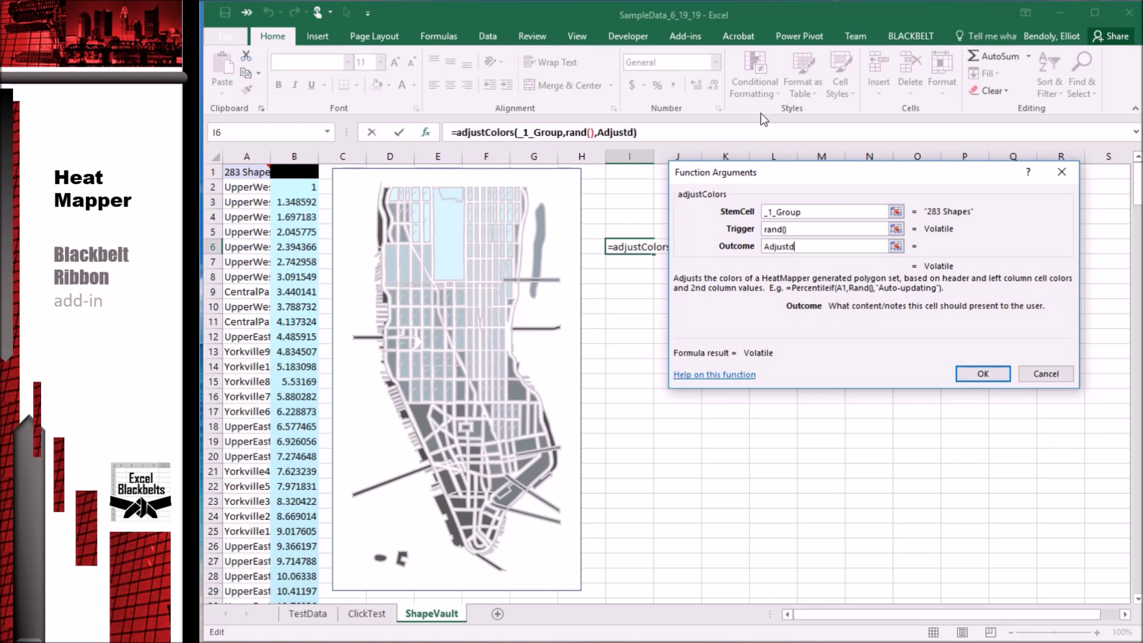
key("BackSpace")
type("ed")
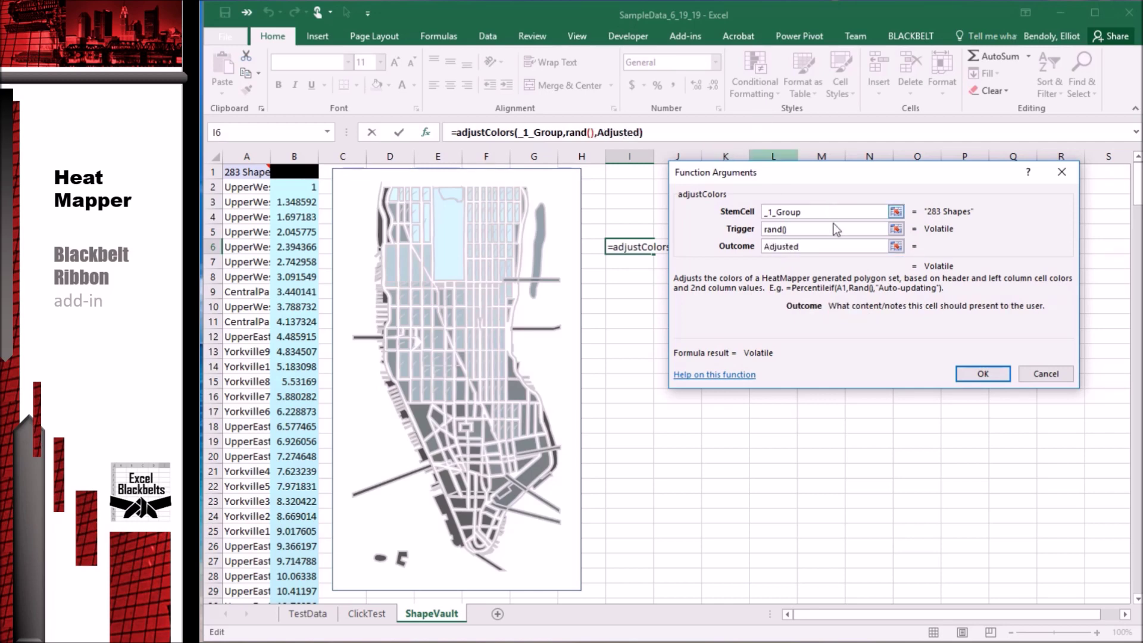
left_click(983, 373)
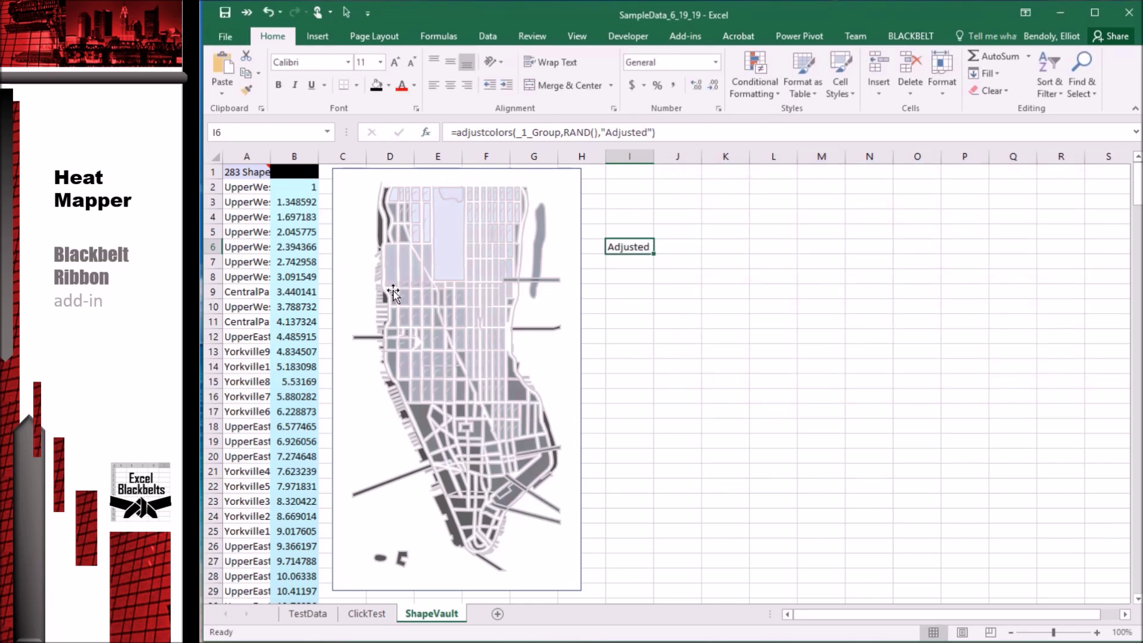
Set B2 to 100 and fill it down through B23
left_click_drag(296, 189, 300, 516)
left_click(303, 188)
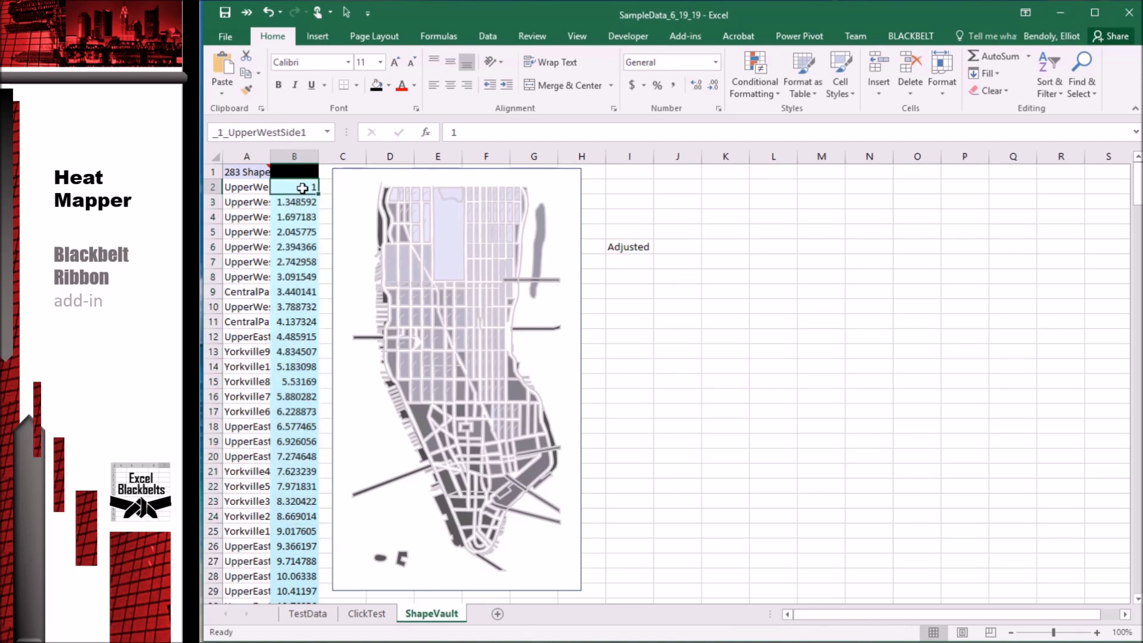
type("1")
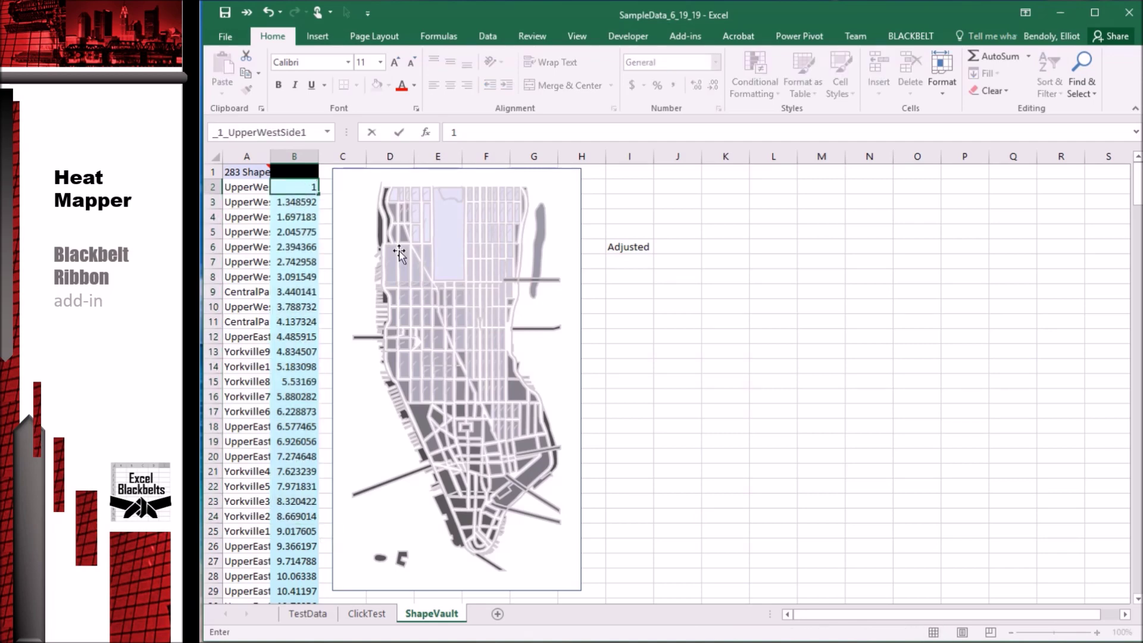
type("00")
key("Return")
left_click(314, 187)
left_click_drag(318, 194, 294, 503)
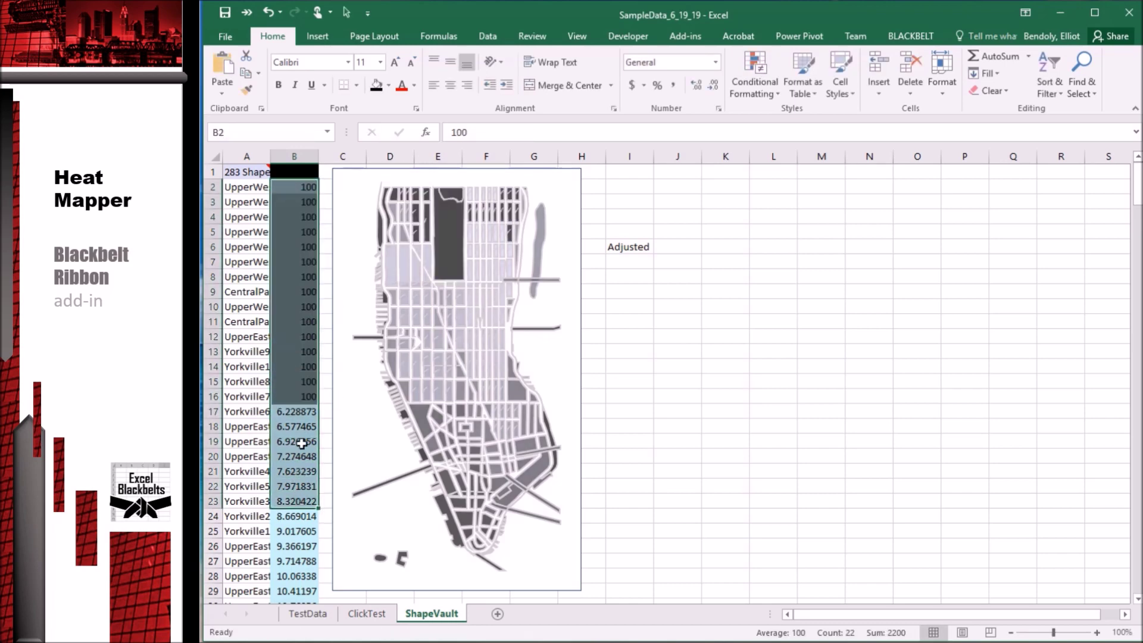
Fill names A9:A25 light green, then change them to a darker green
left_click_drag(247, 291, 248, 537)
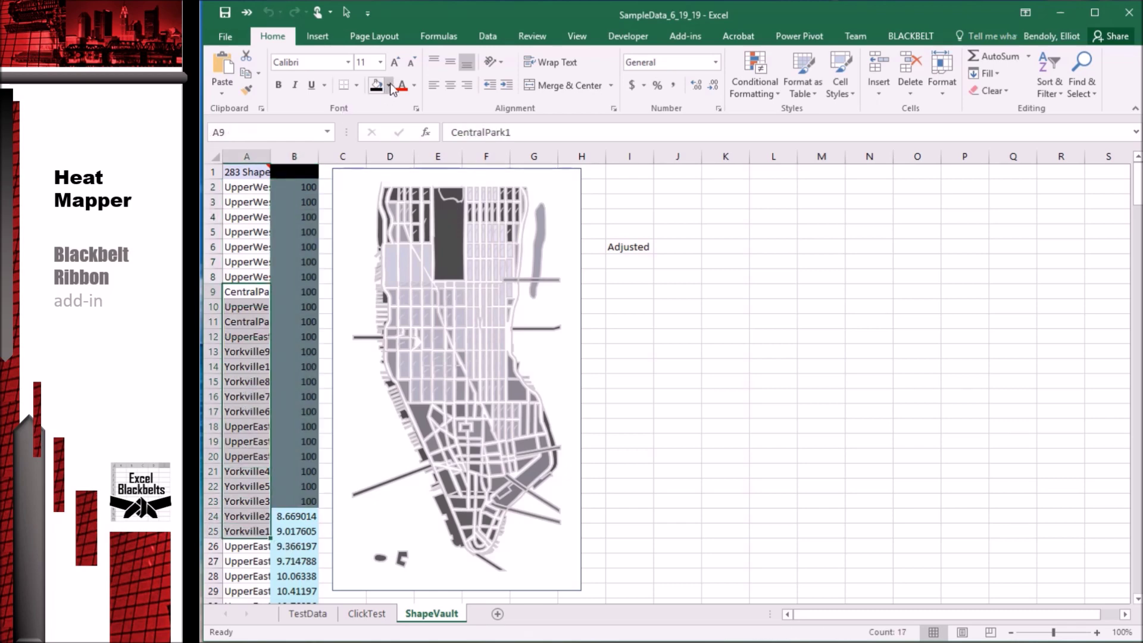
left_click(390, 86)
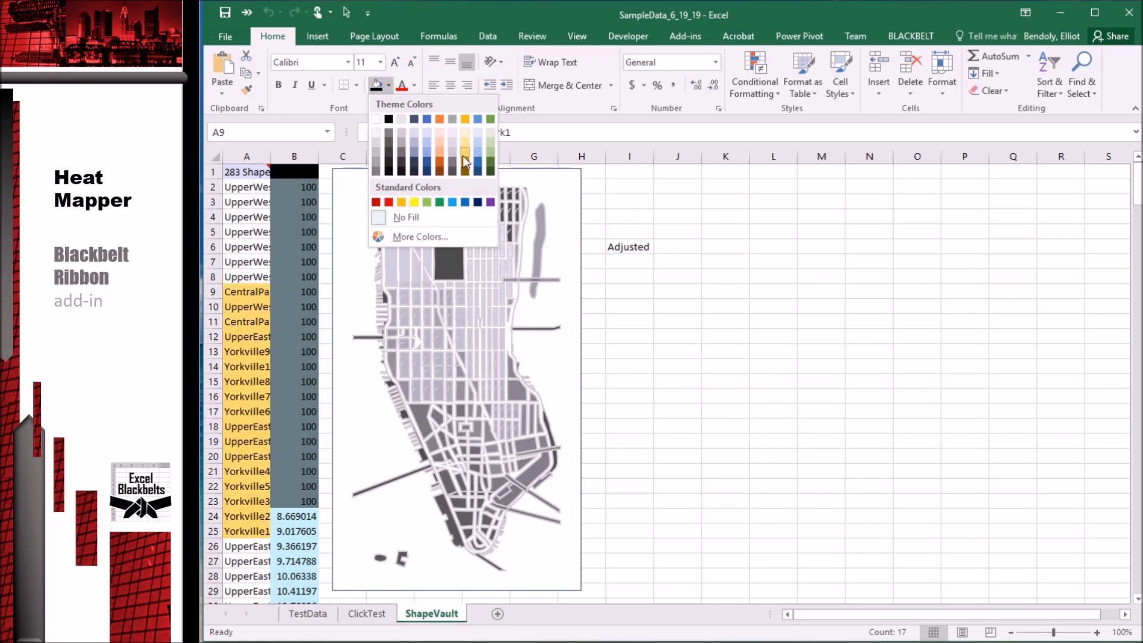
left_click(426, 204)
left_click(650, 278)
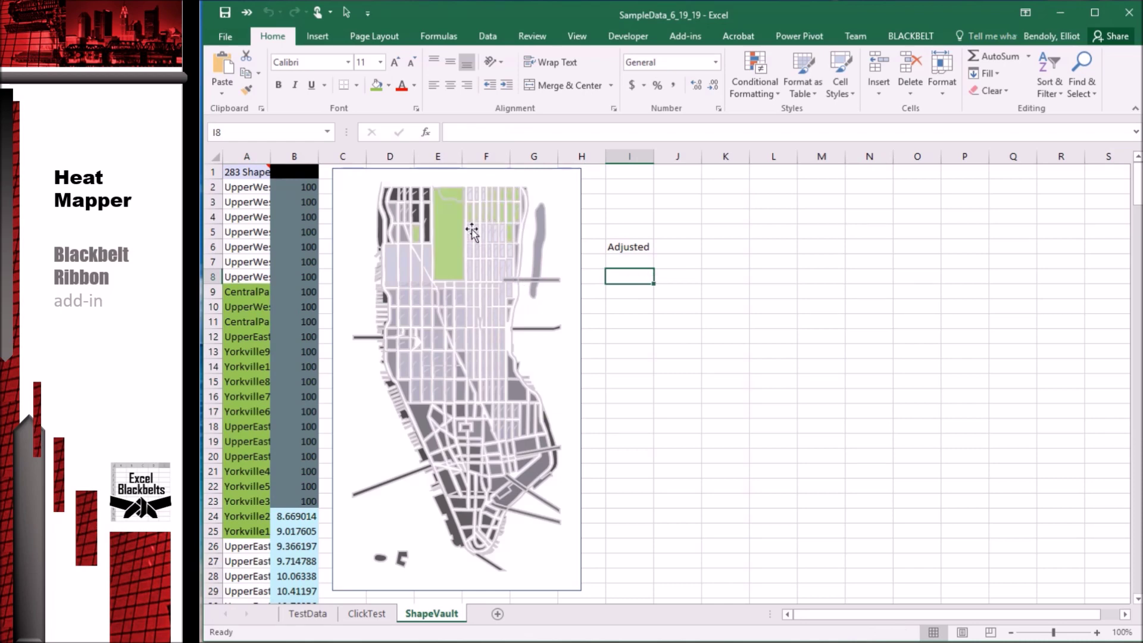
left_click_drag(262, 292, 255, 534)
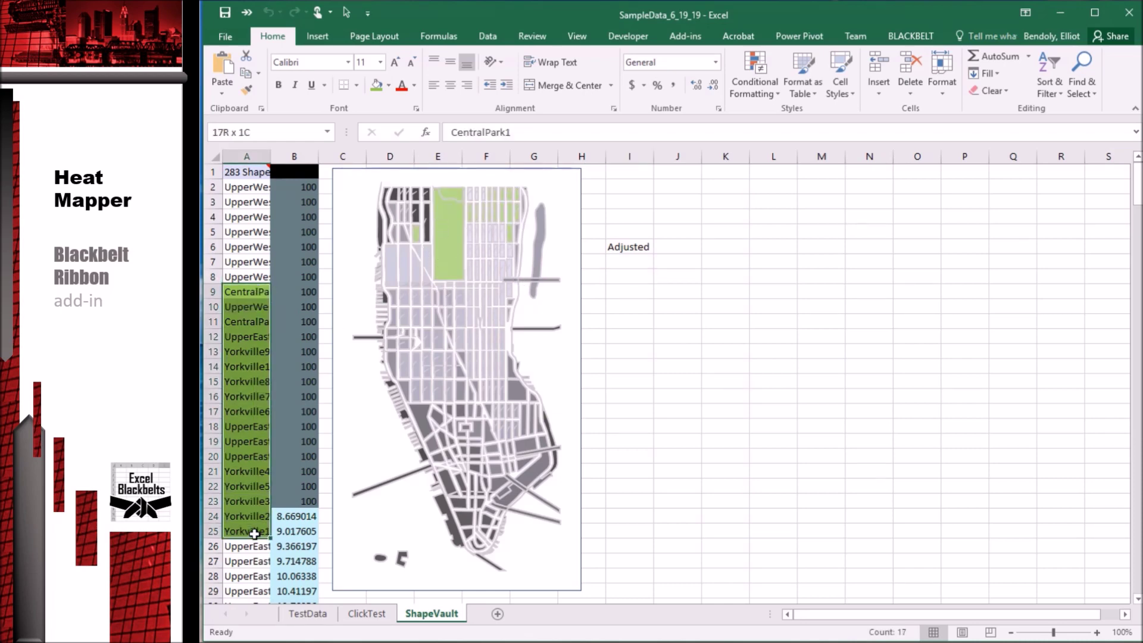
left_click(388, 85)
left_click(489, 158)
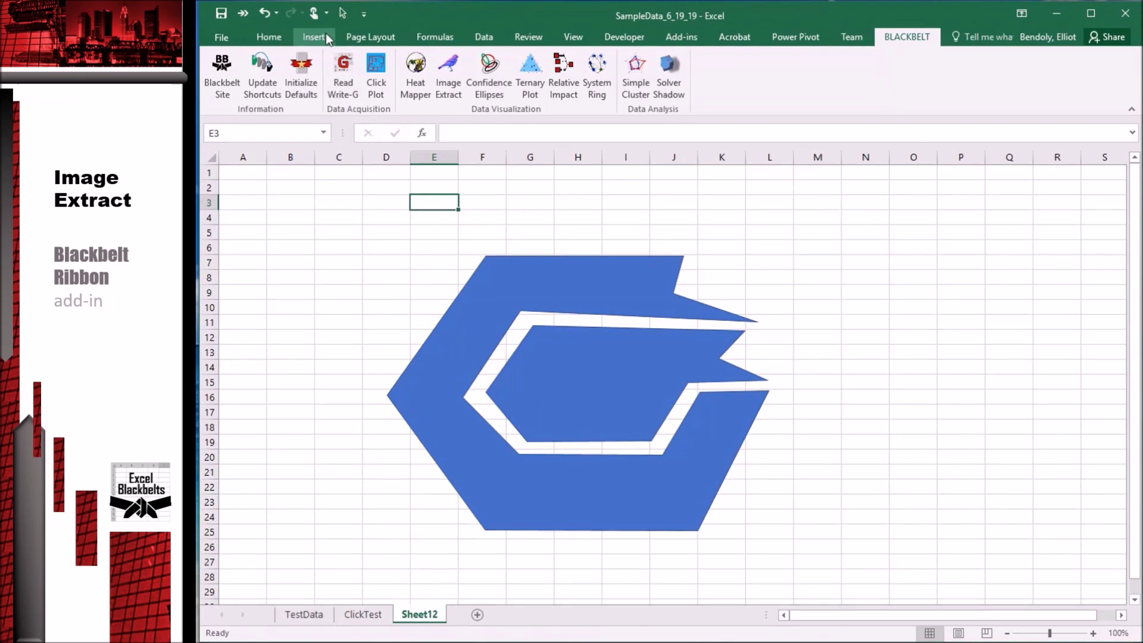
Draw a freeform polygon inside the blue logo and fill it orange
left_click(326, 35)
left_click(434, 87)
left_click(494, 151)
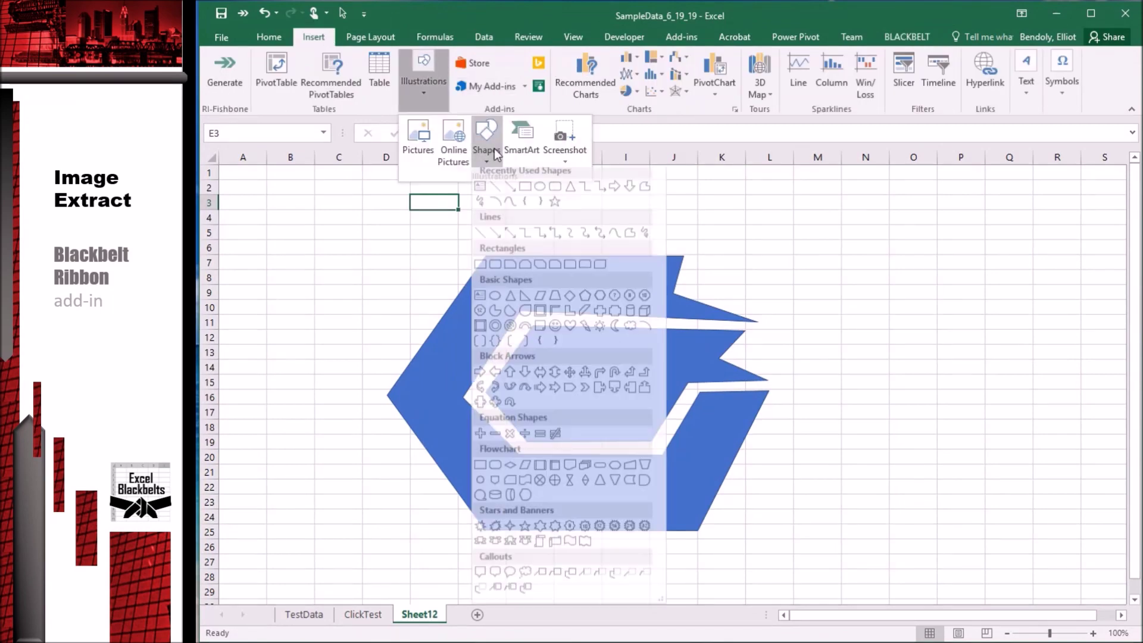
left_click(646, 191)
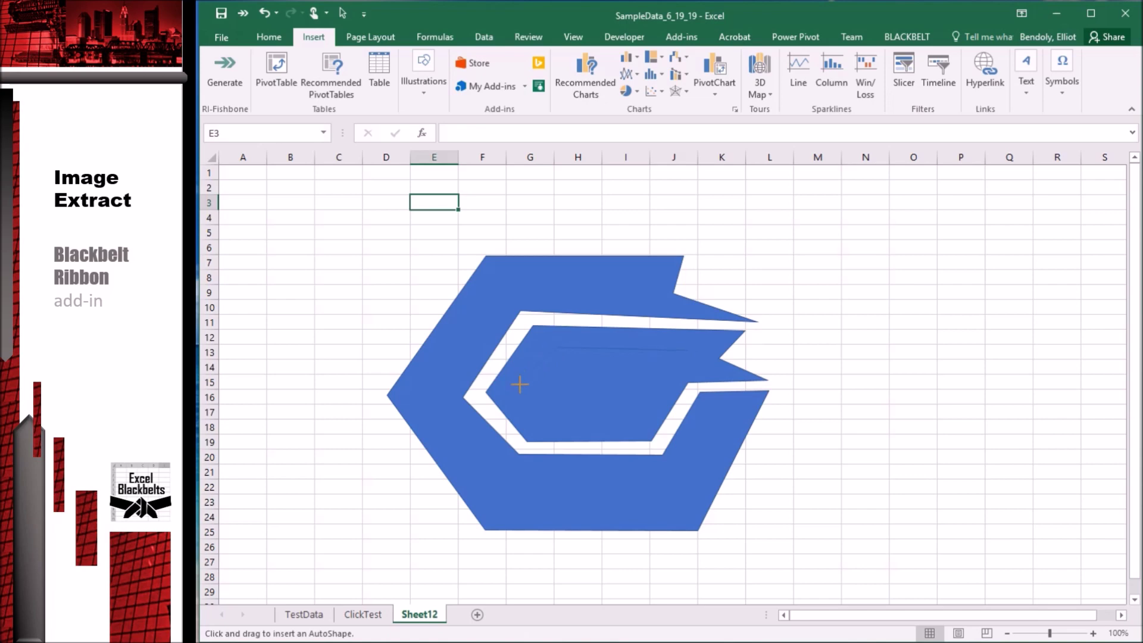
left_click_drag(542, 412, 636, 410)
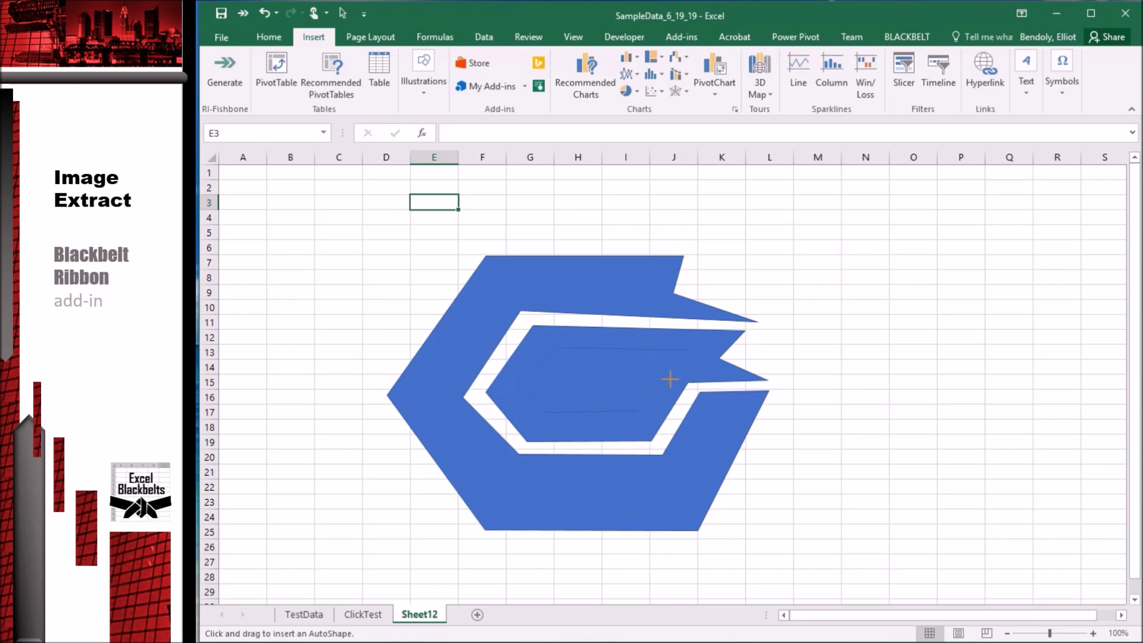
double_click(690, 352)
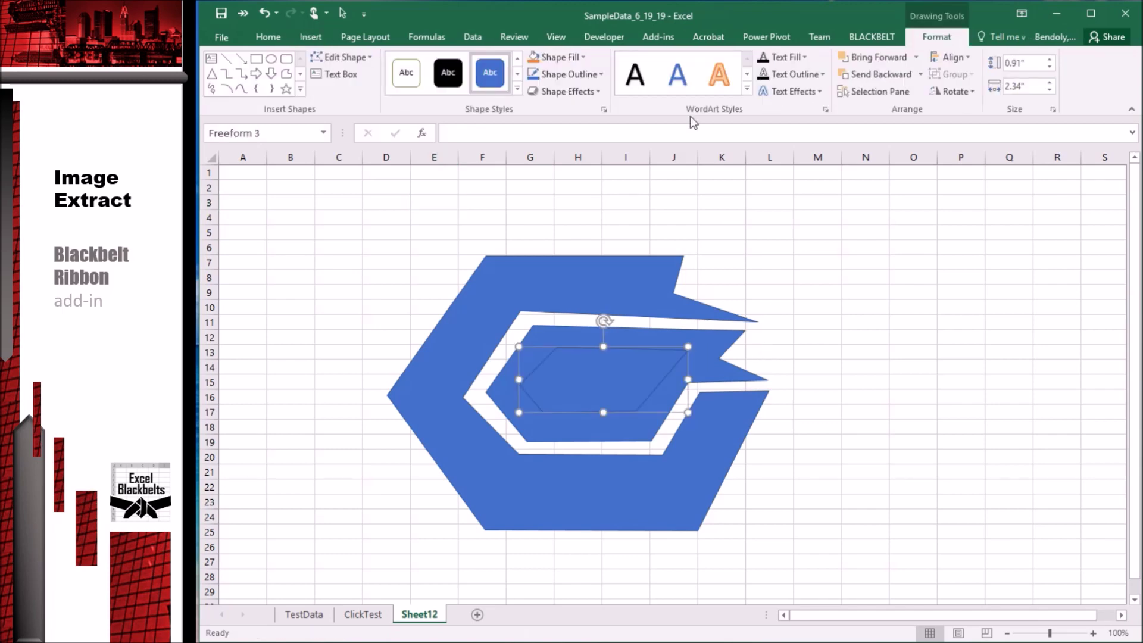
left_click(537, 59)
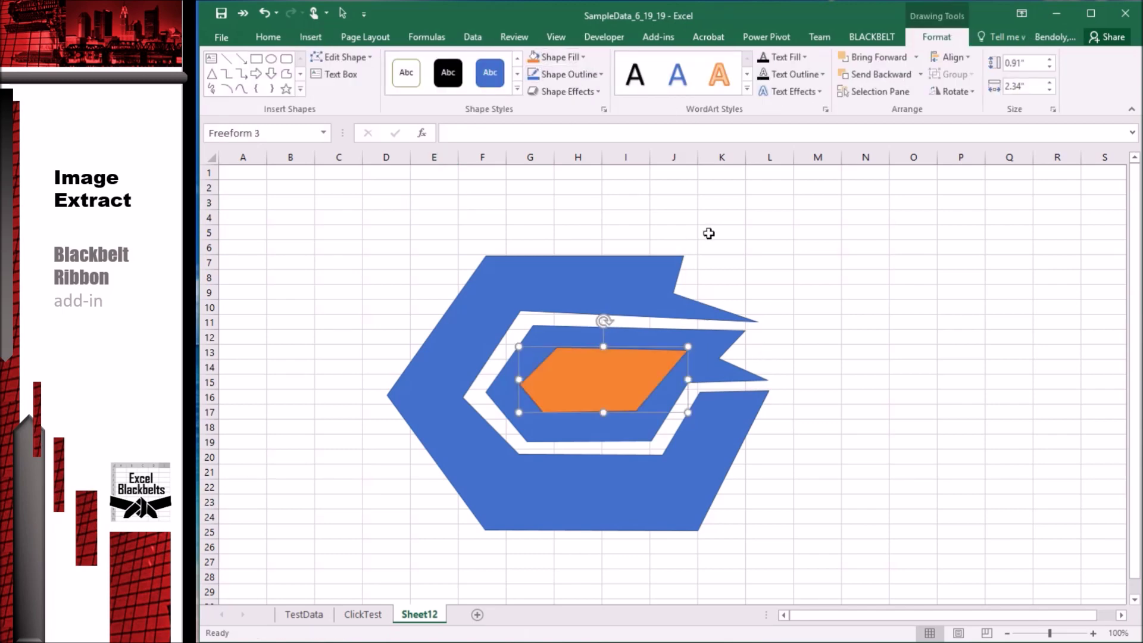
Add the middle and outer blue shapes to the selection and extract all three with Image Extract into NewLibrary.html
left_click(716, 341, "shift")
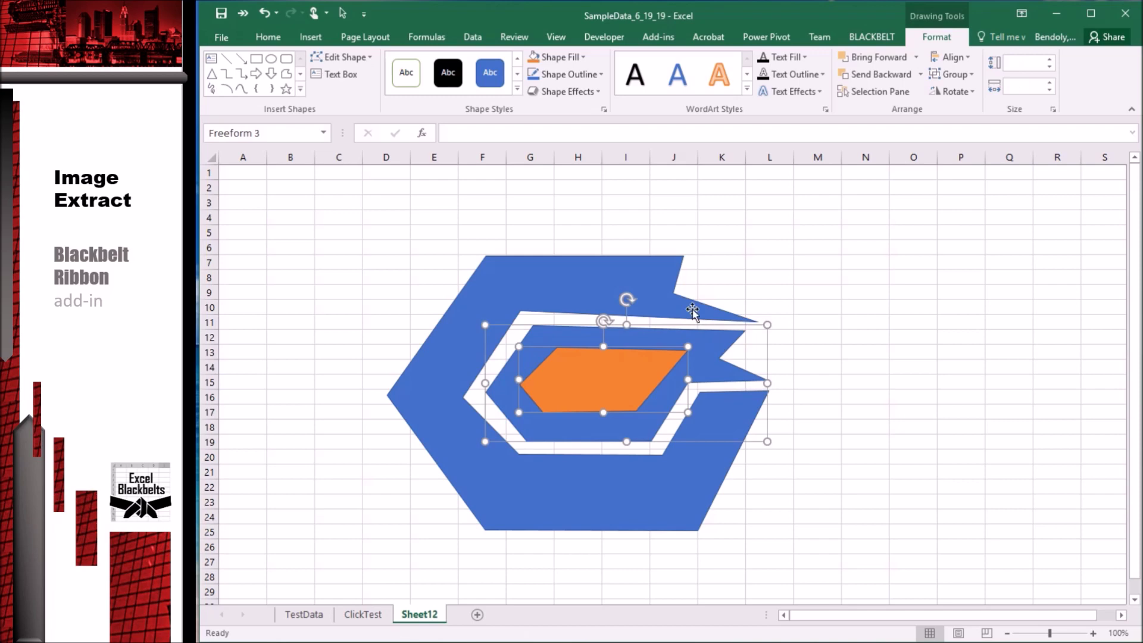
left_click(692, 311, "shift")
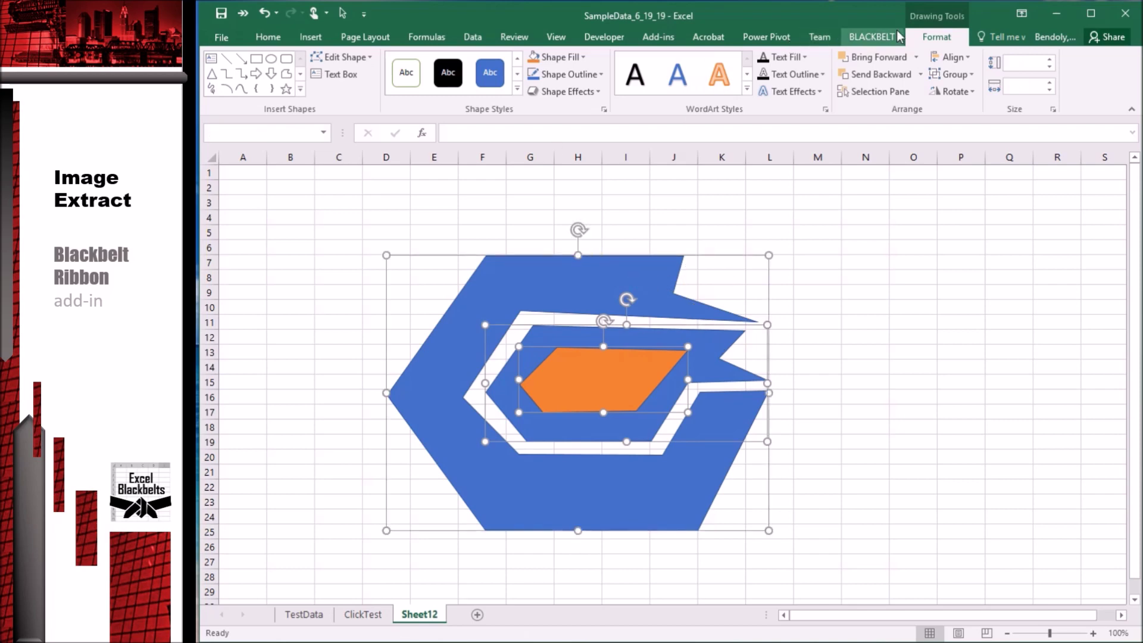
left_click(872, 36)
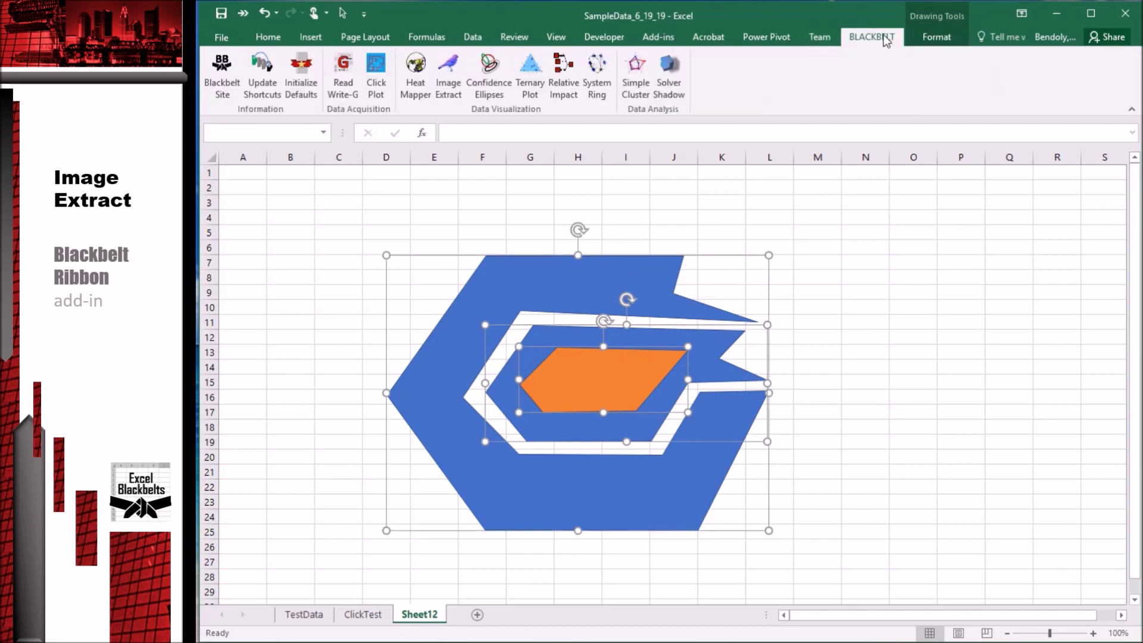
left_click(455, 78)
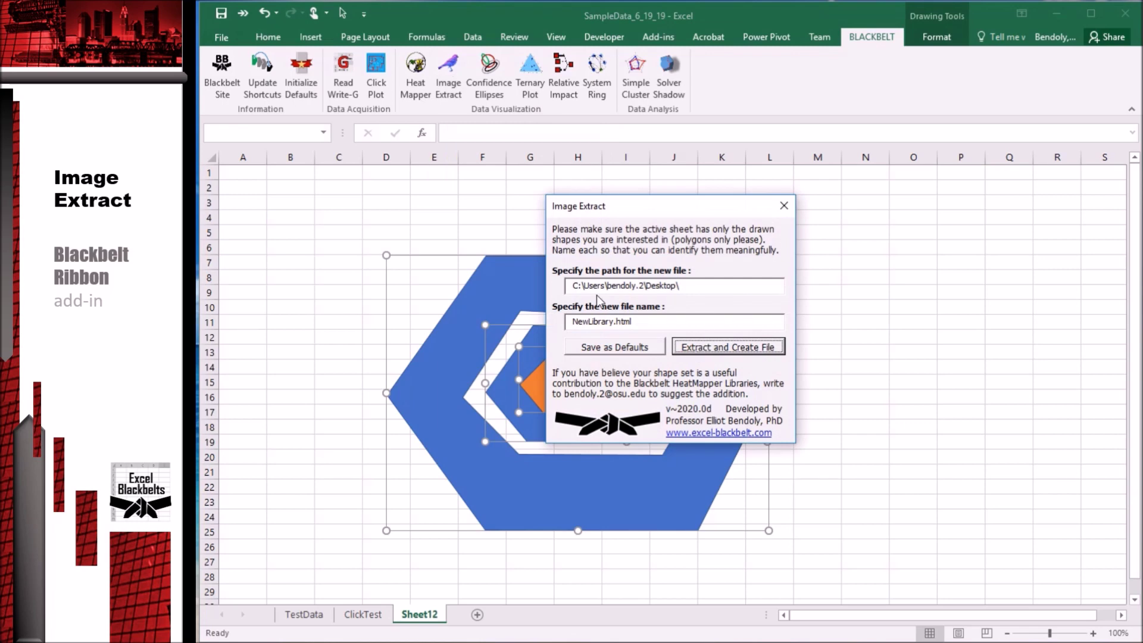
left_click(723, 351)
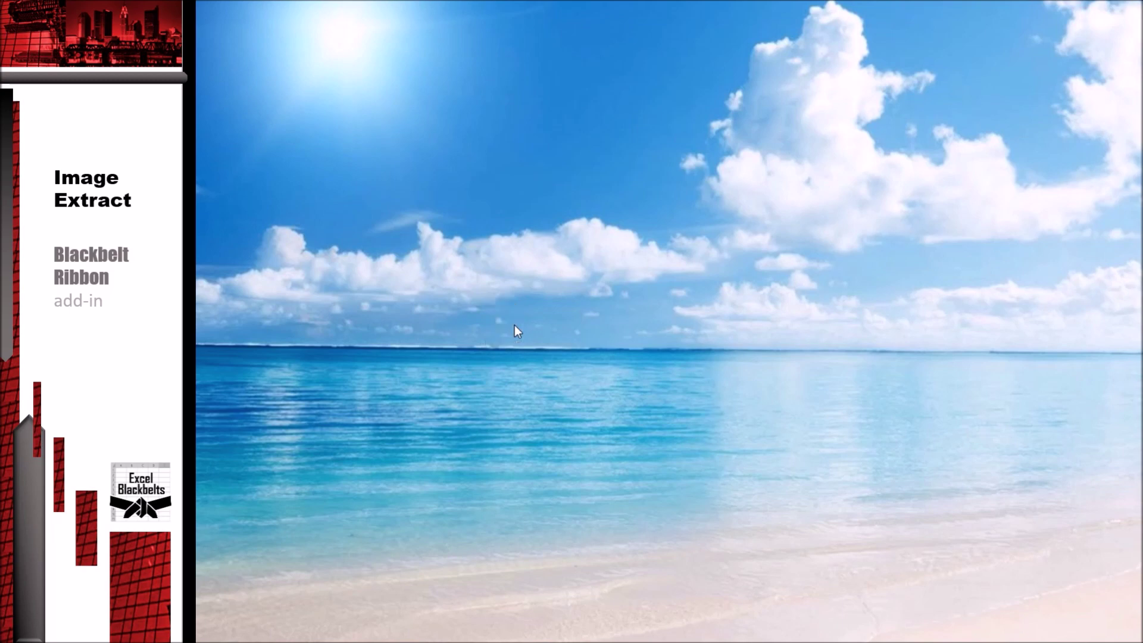
Open NewLibrary.html from the desktop in the browser
double_click(488, 317)
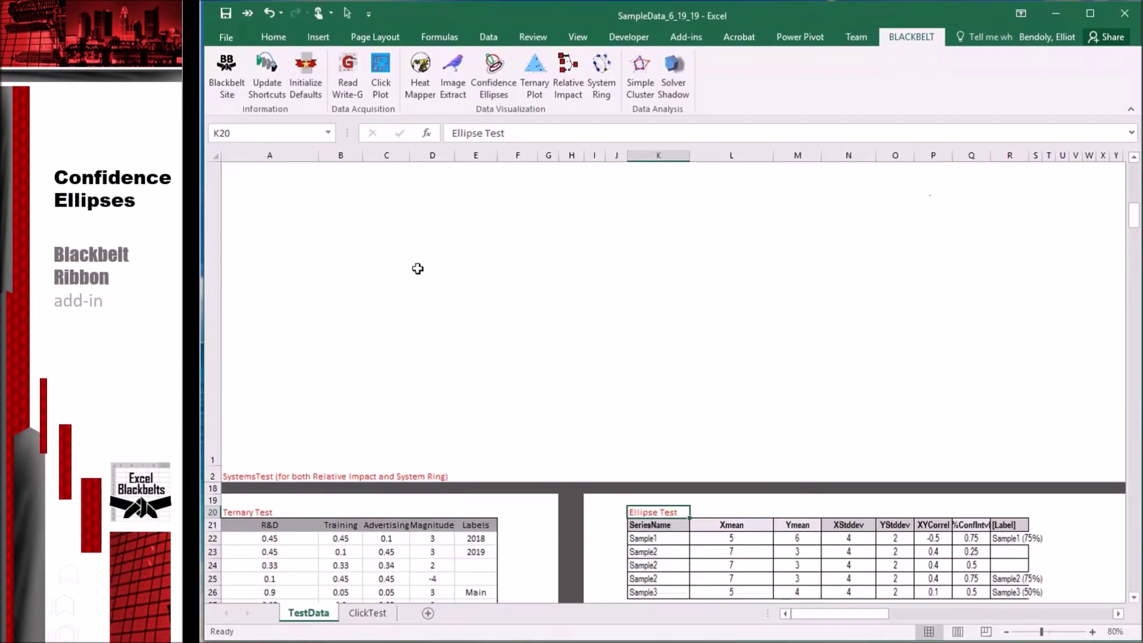
Create a fixed-image confidence ellipse plot of K21:R26, enlarge it, then delete it
left_click(500, 76)
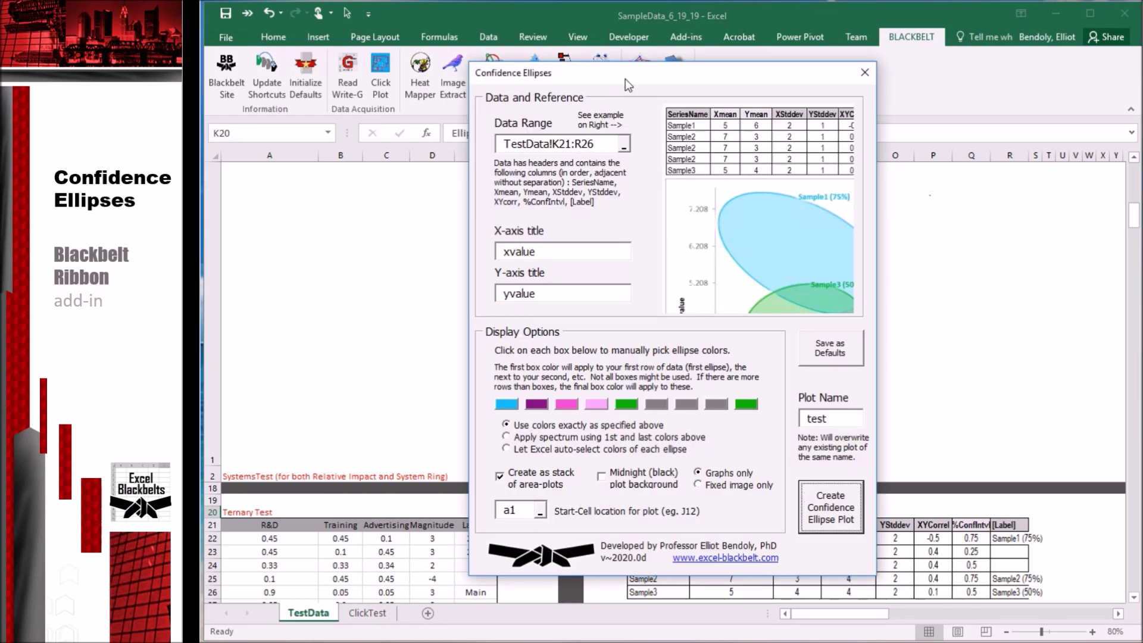
left_click_drag(626, 78, 395, 113)
left_click(358, 173)
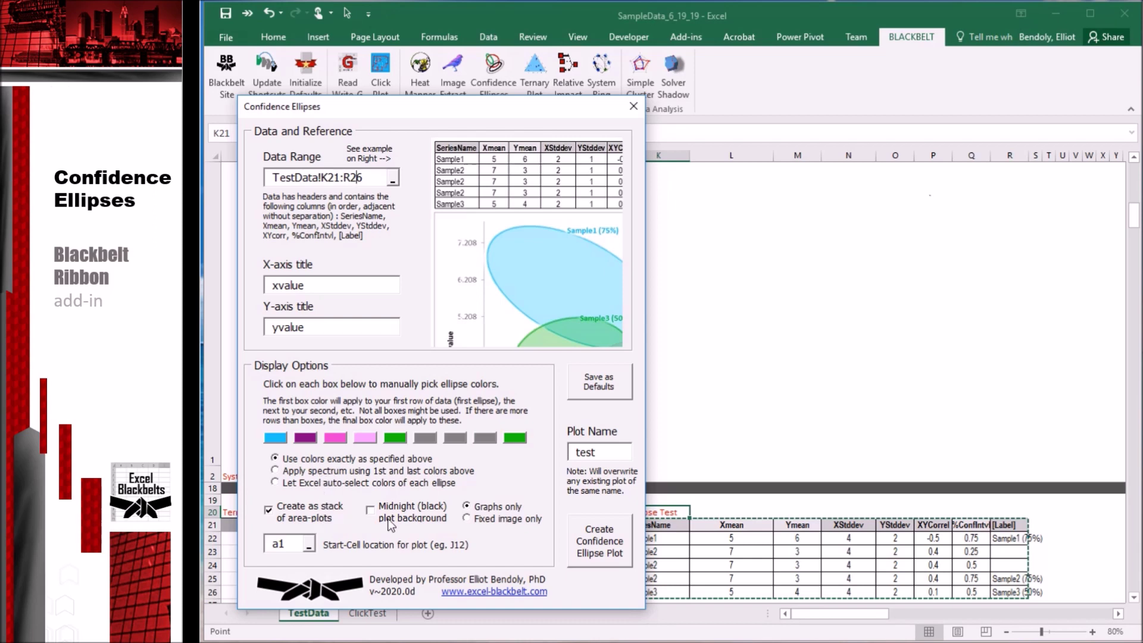
left_click(467, 518)
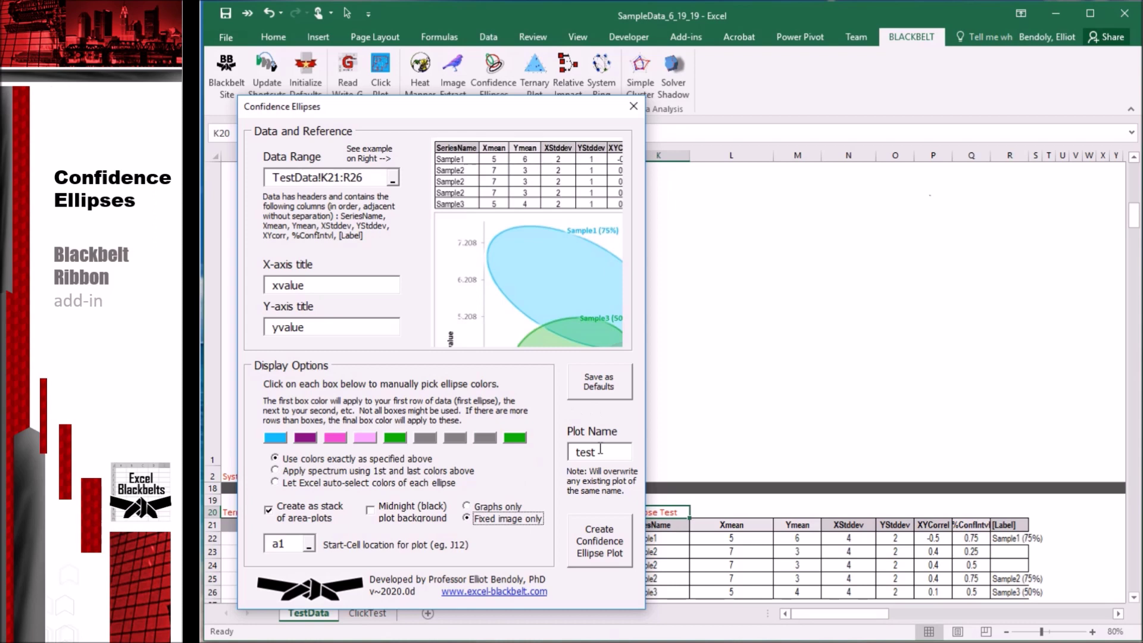
left_click(595, 553)
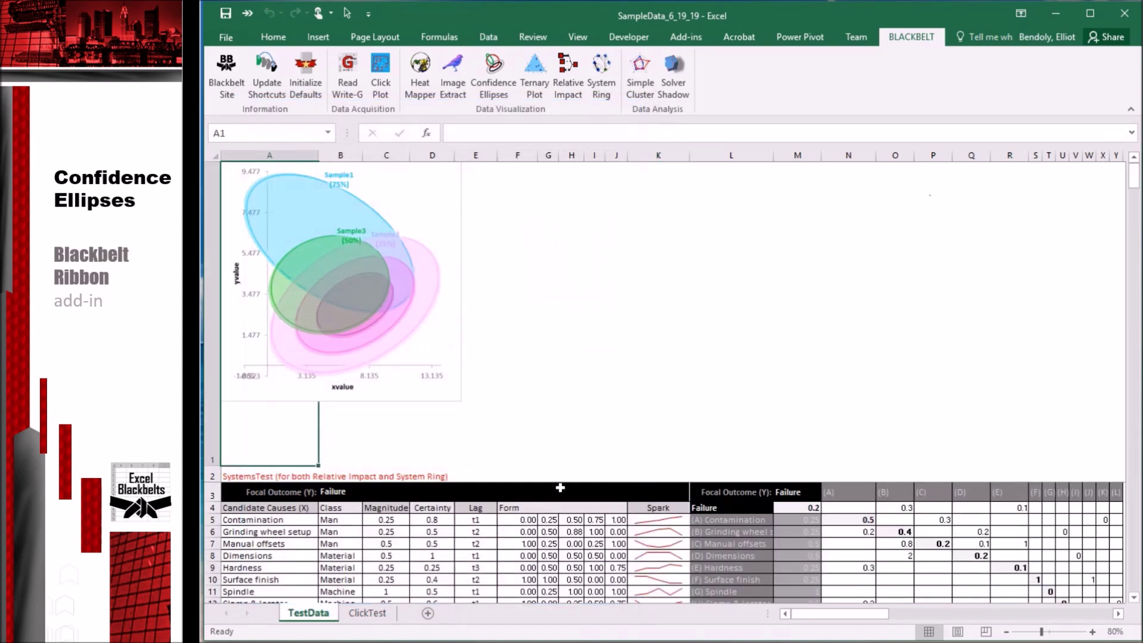
left_click(446, 301)
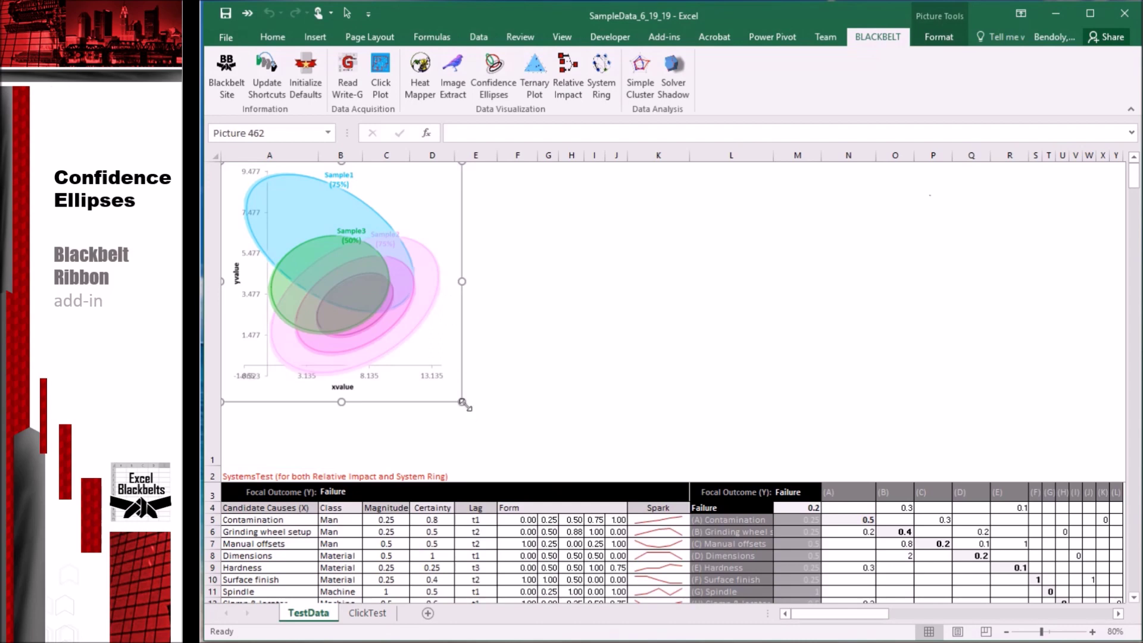
left_click_drag(463, 403, 557, 445)
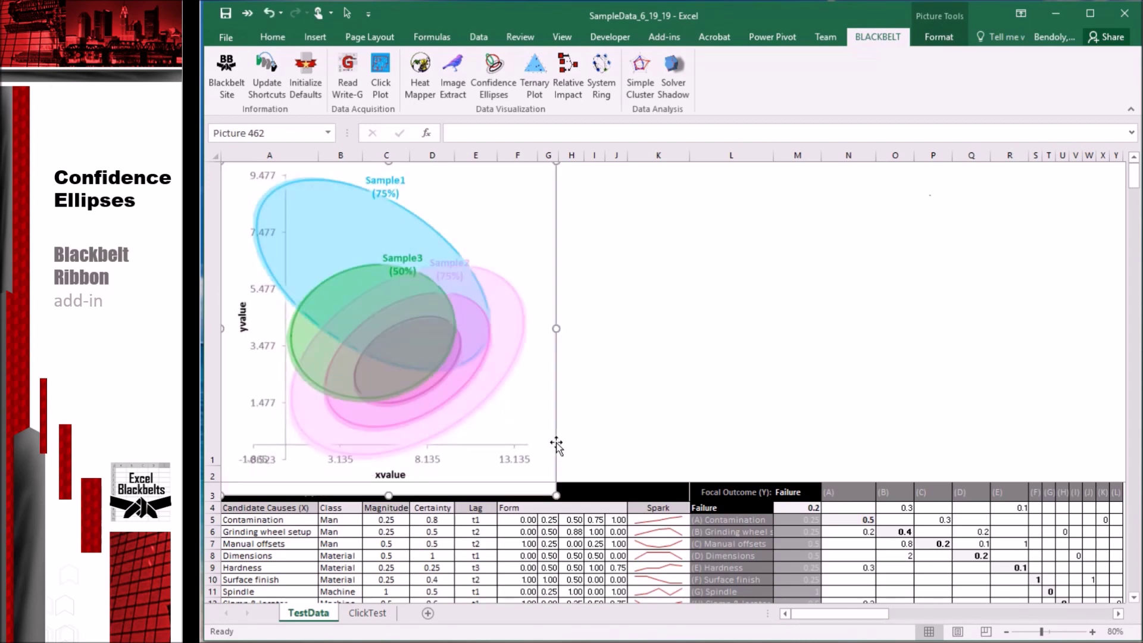
key("Delete")
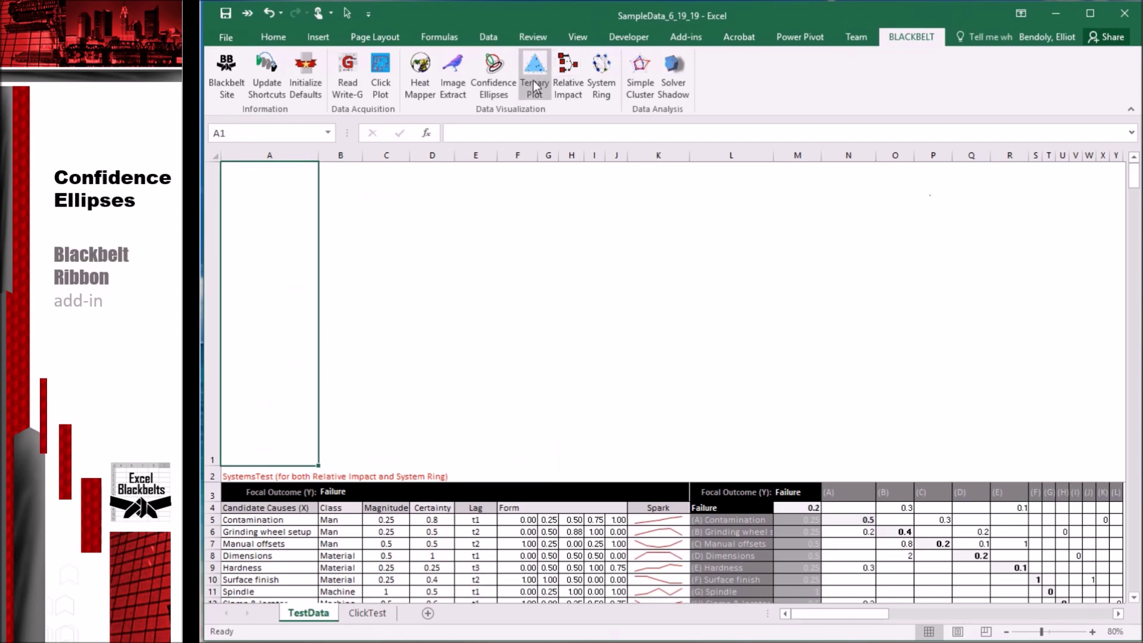
Create an unstacked, editable confidence ellipse chart and enlarge it taller and wider
left_click(483, 80)
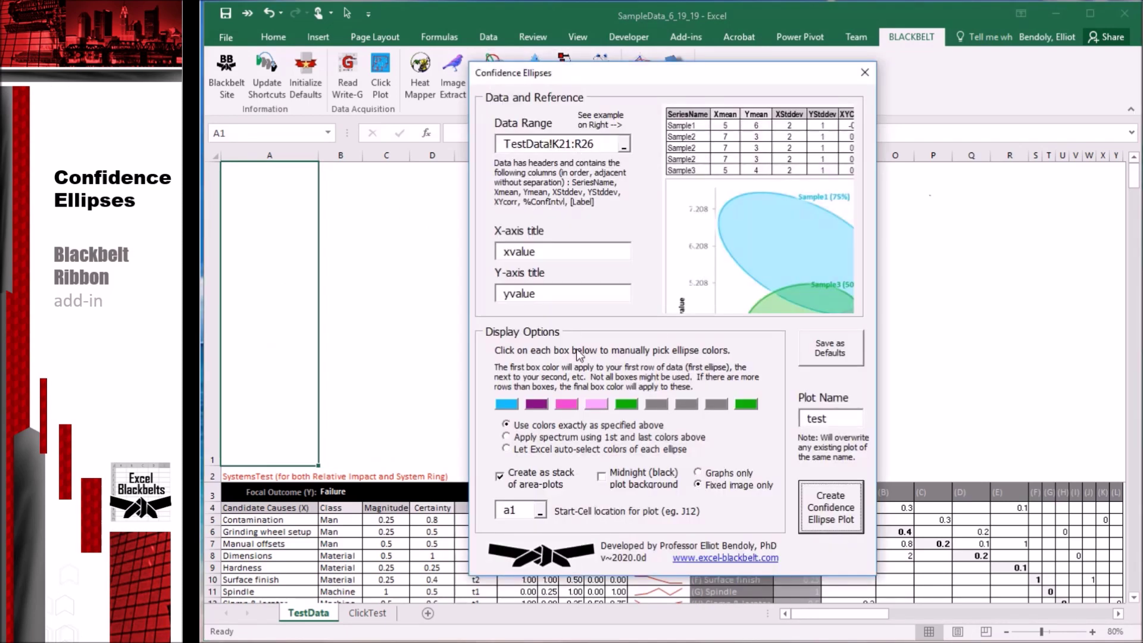
left_click(501, 477)
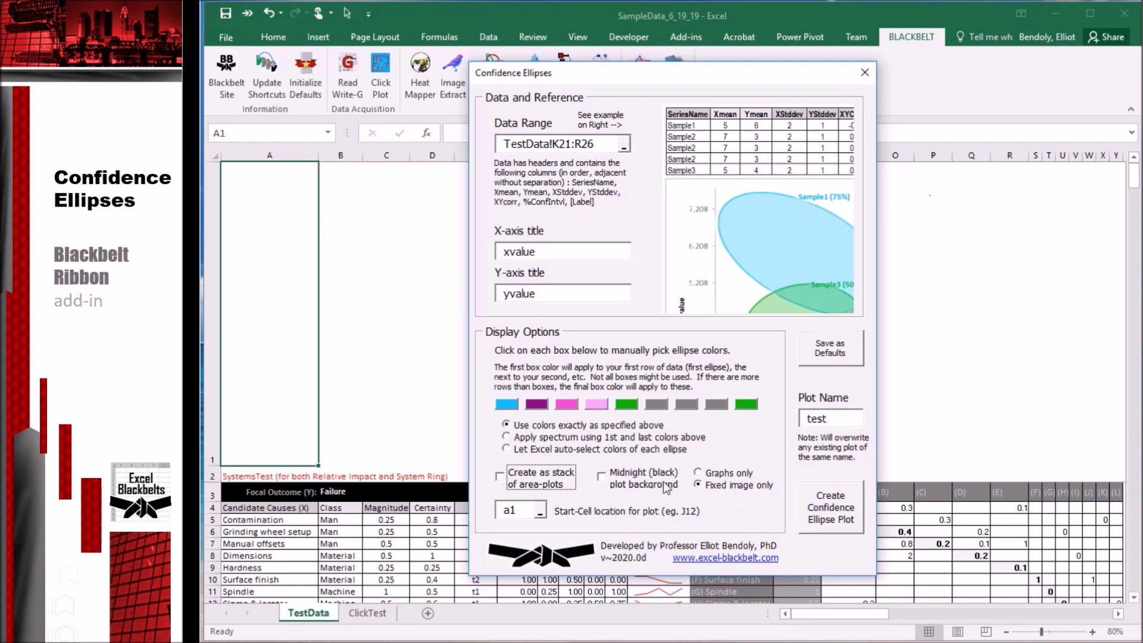
left_click(805, 511)
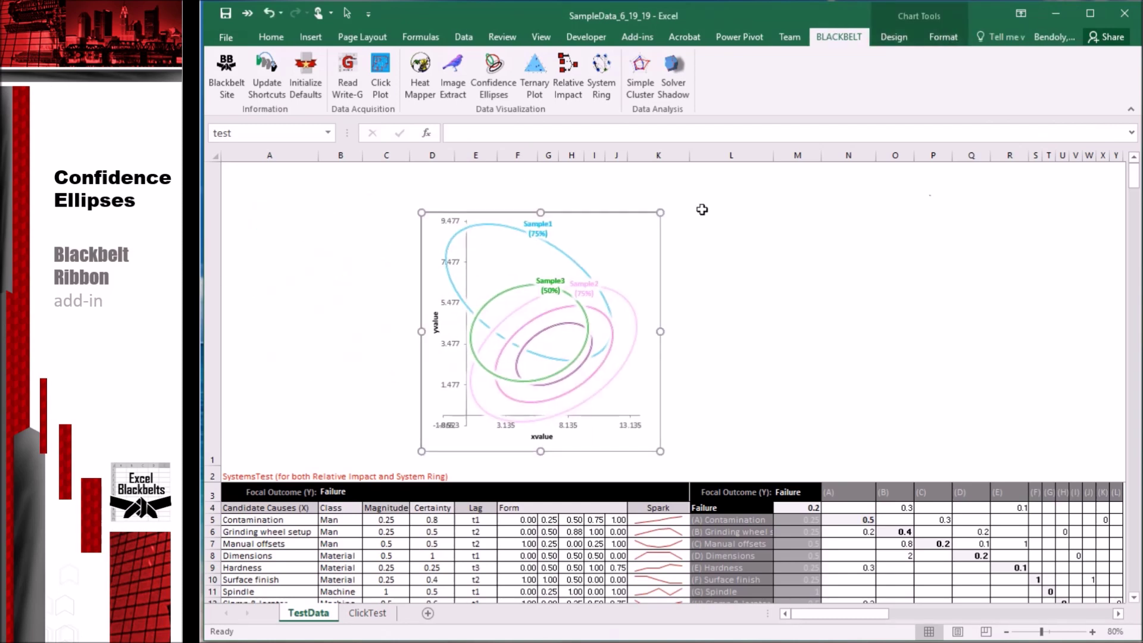
left_click_drag(660, 213, 727, 166)
left_click_drag(574, 452, 573, 477)
left_click_drag(727, 321, 747, 321)
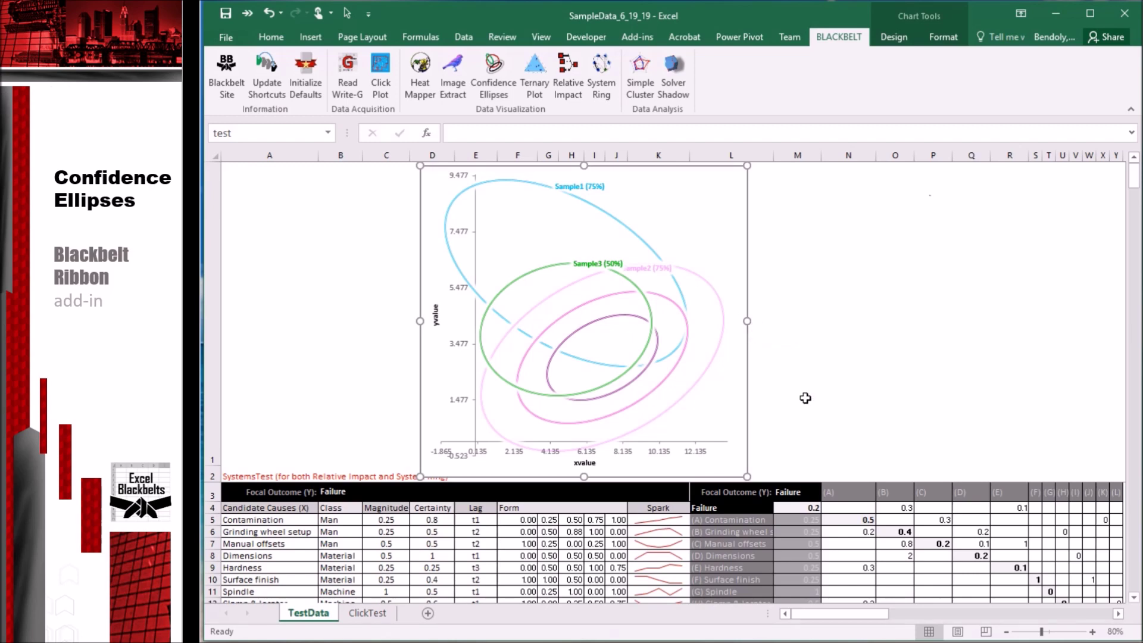
Delete the green Sample3 ellipse series from the chart
left_click(594, 266)
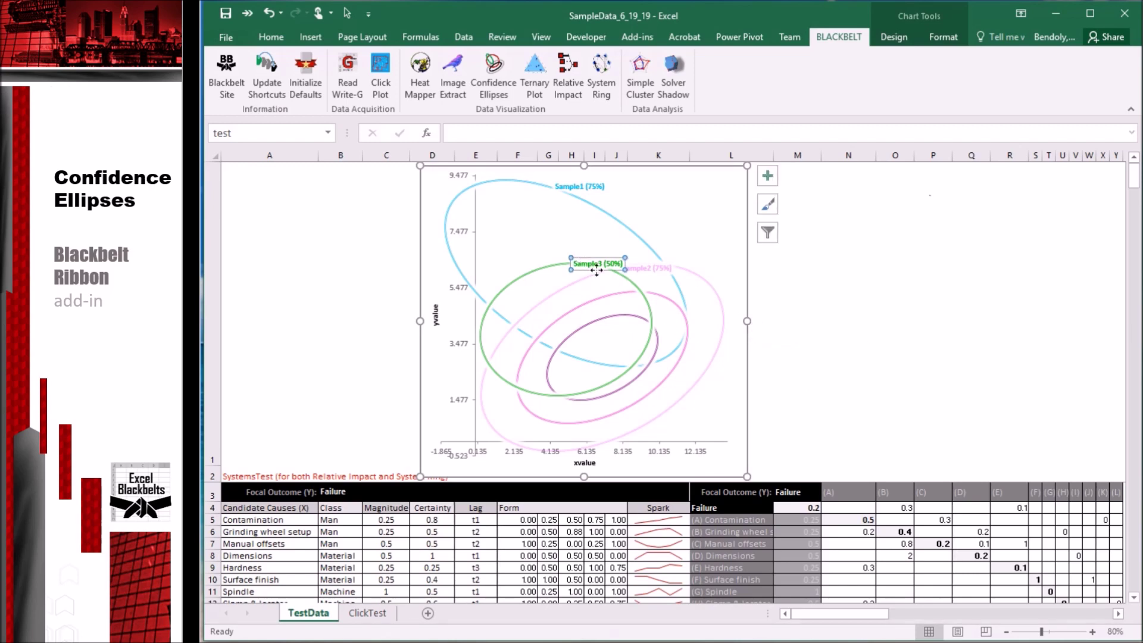
left_click(563, 266)
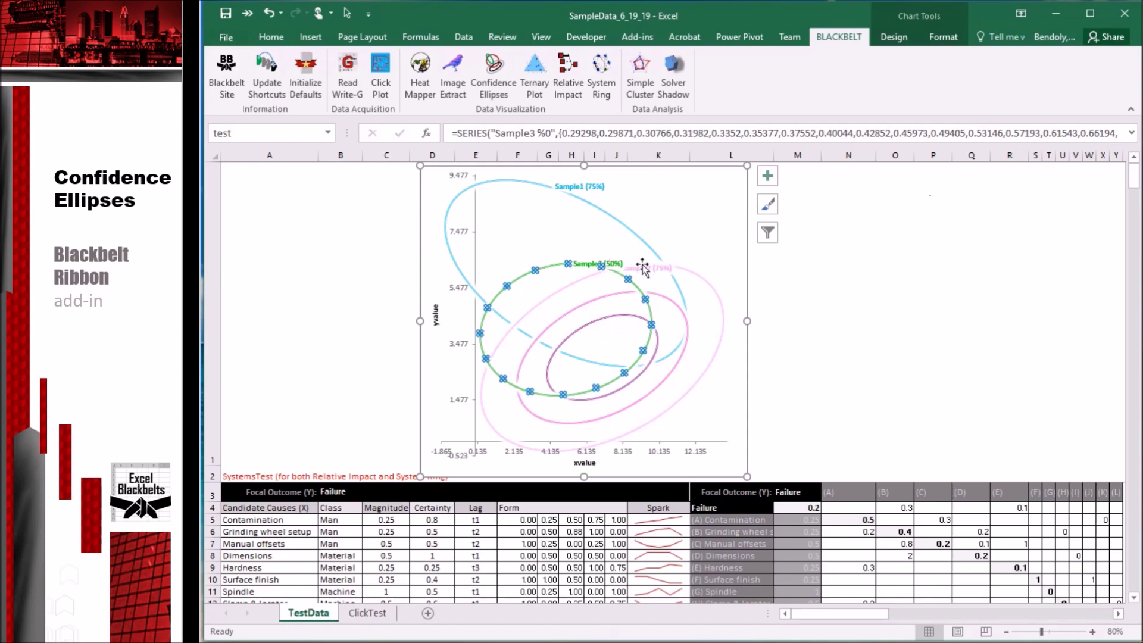
key("Delete")
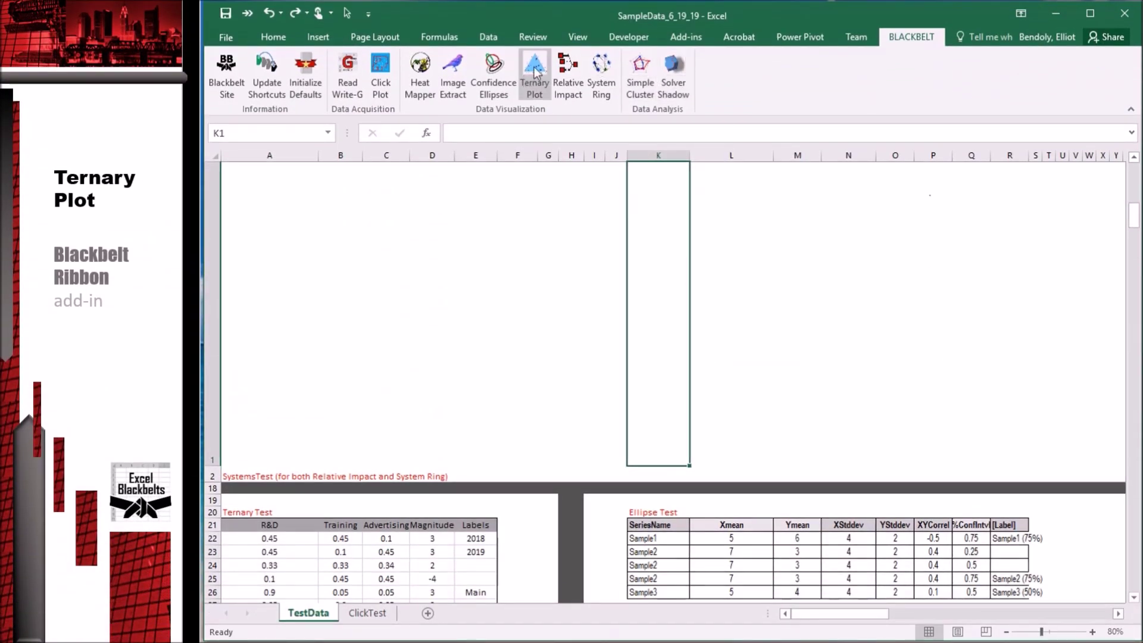
Draw an editable ternary plot from A21:E28 and move it leftward on the sheet
left_click(527, 82)
left_click(581, 237)
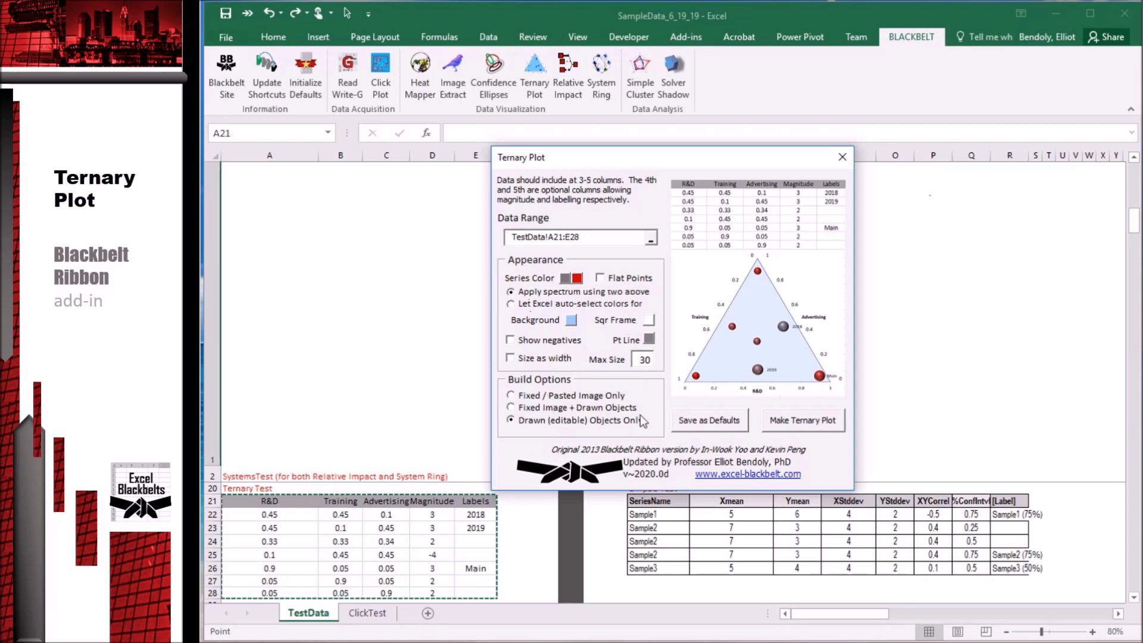
left_click(816, 422)
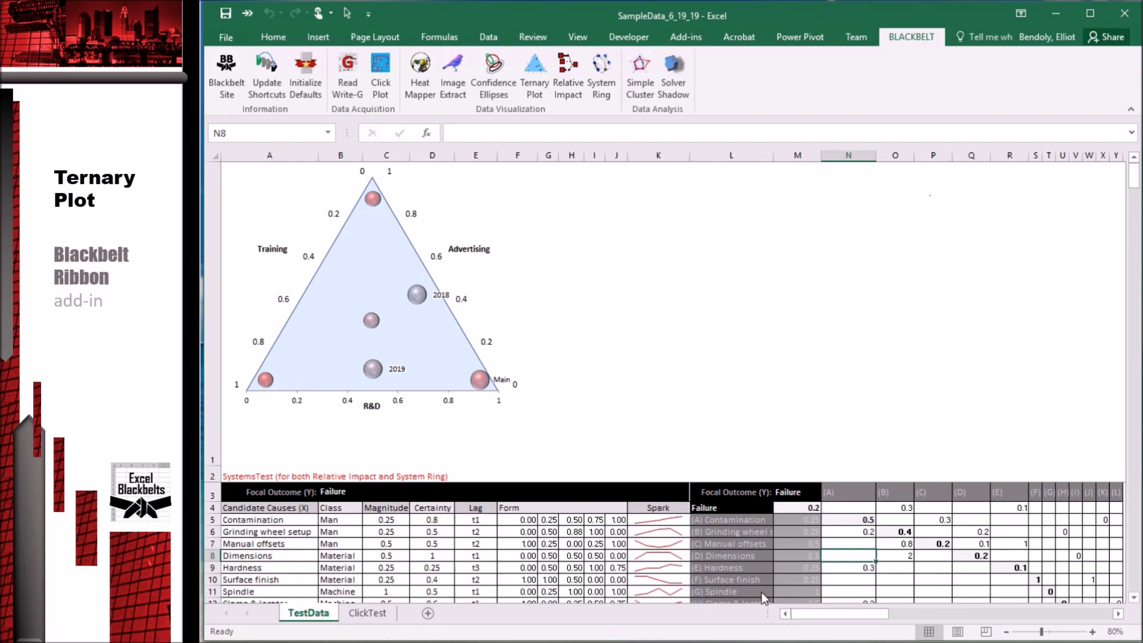
mouse_move(621, 354)
left_mouse_down()
mouse_move(992, 339)
mouse_move(425, 349)
left_mouse_up()
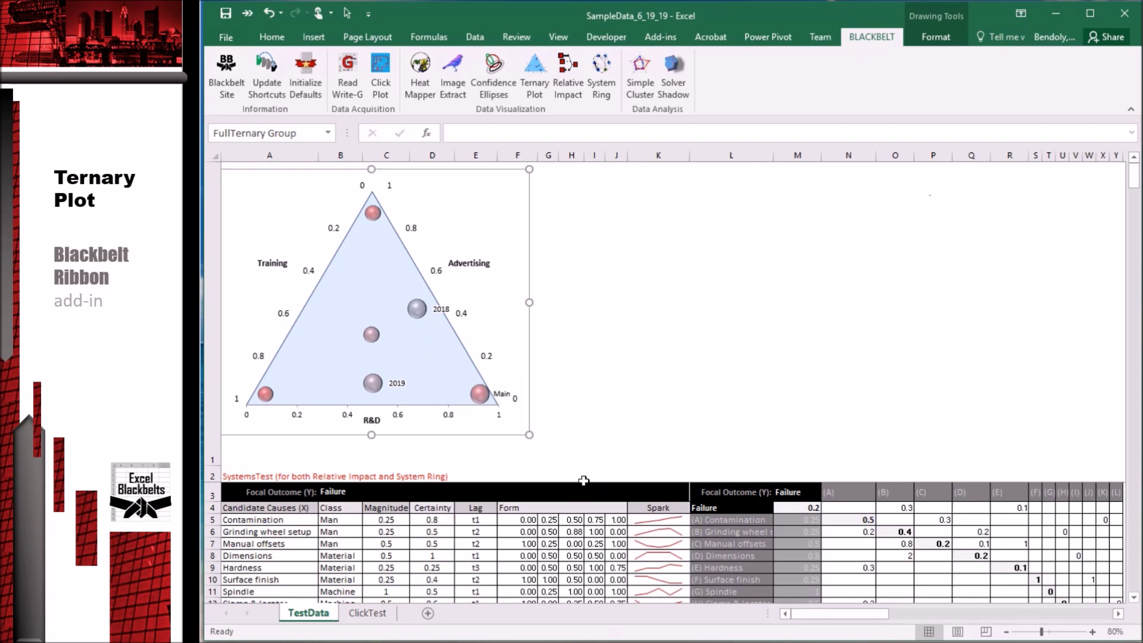
scroll(583, 495, "down", 5)
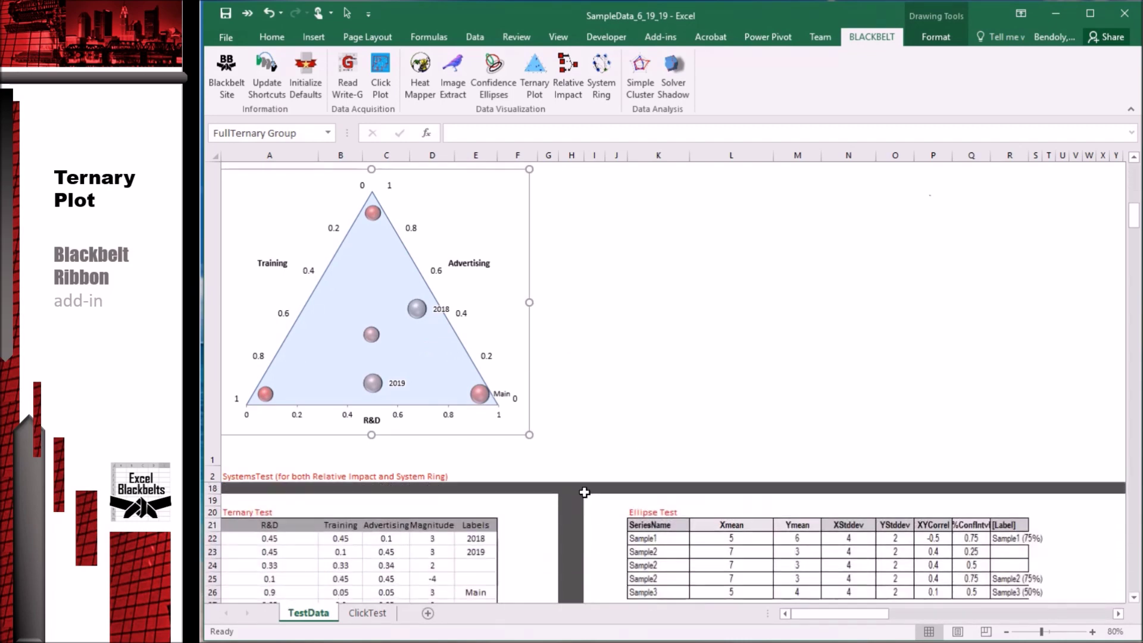
scroll(582, 485, "up", 1)
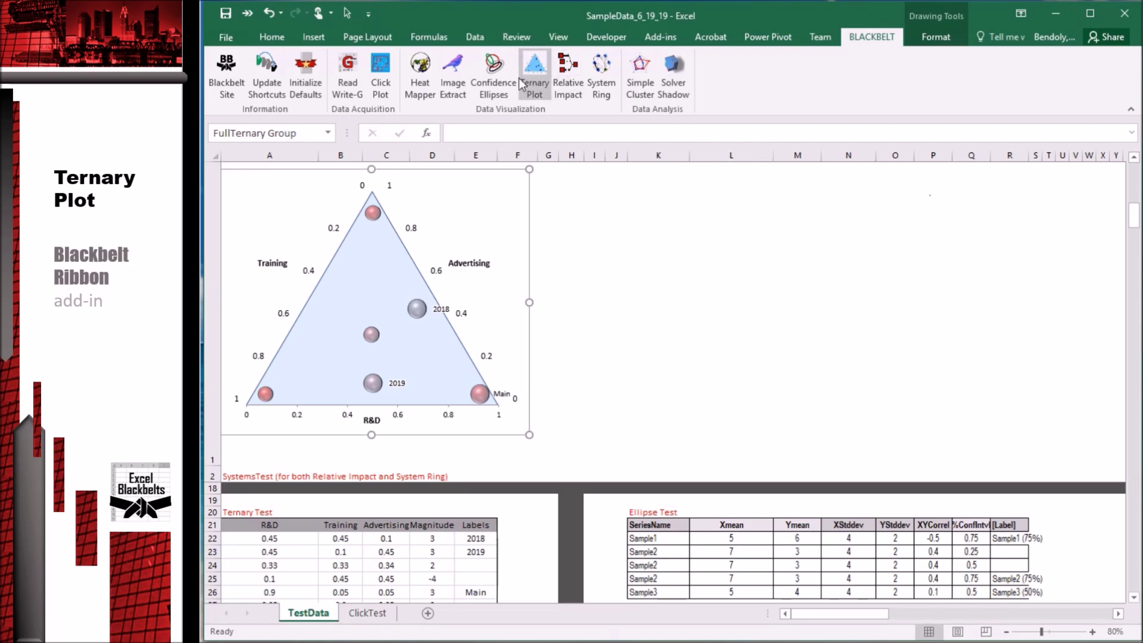
left_click(593, 179)
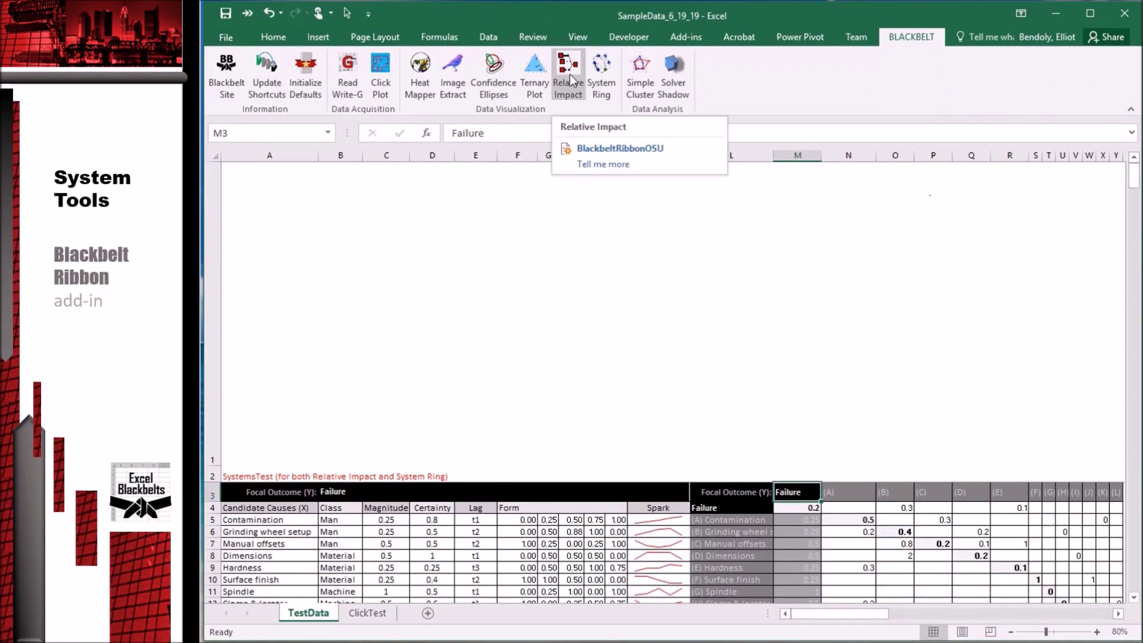
Build the RI-Fishbone diagram from A3:J16 and move the picture to the right above the tables
left_click(569, 74)
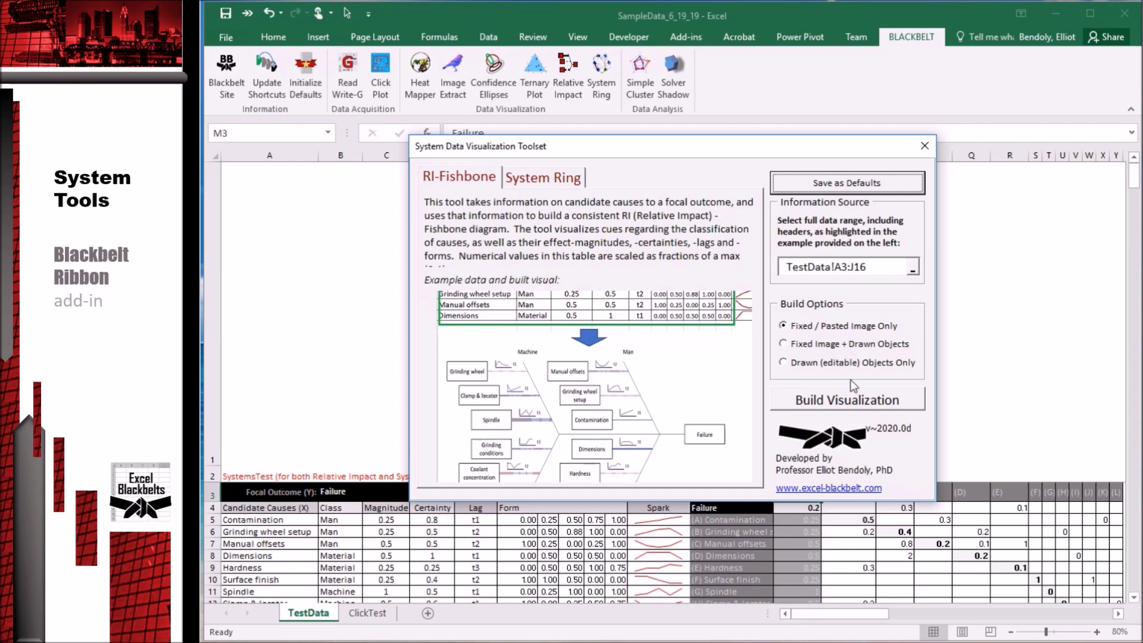
left_click(847, 401)
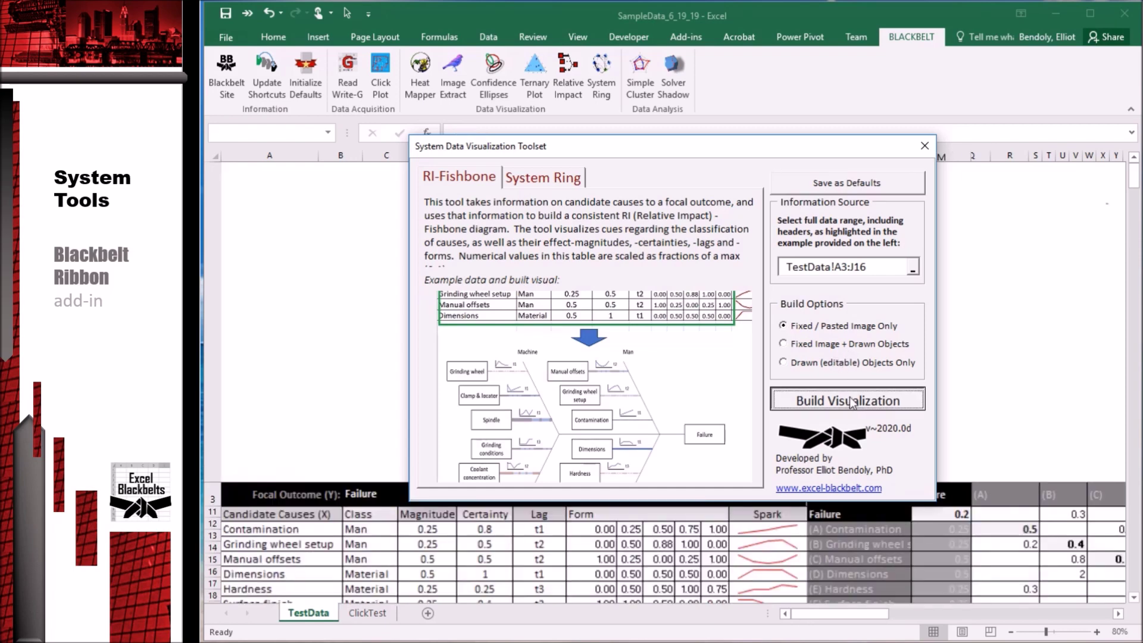
left_click(925, 142)
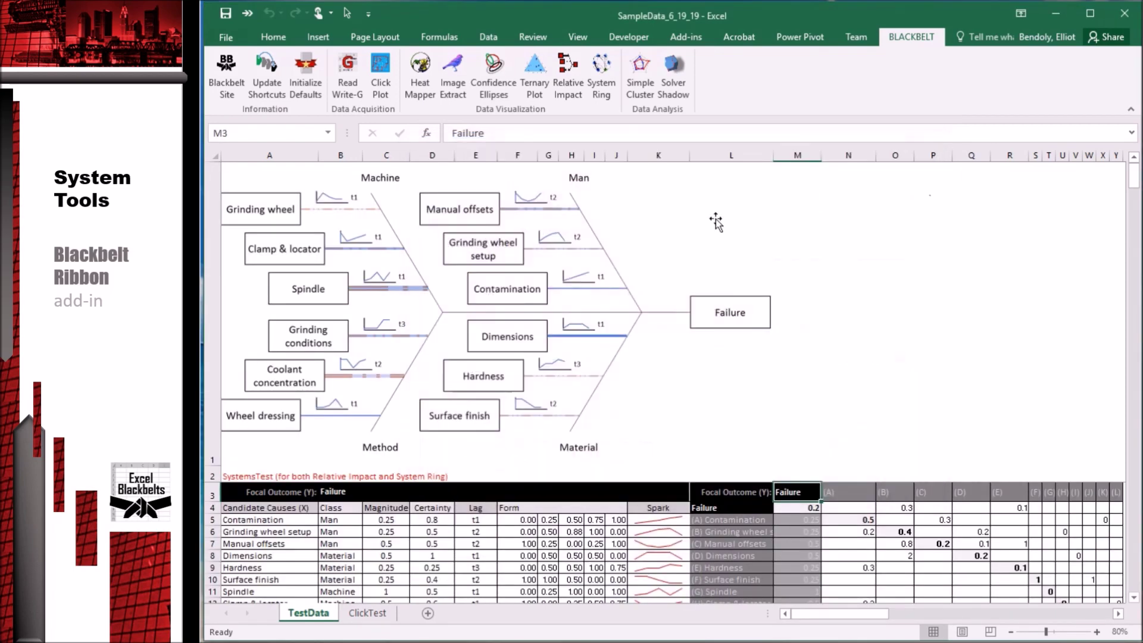
left_click(404, 302)
left_click_drag(404, 302, 755, 296)
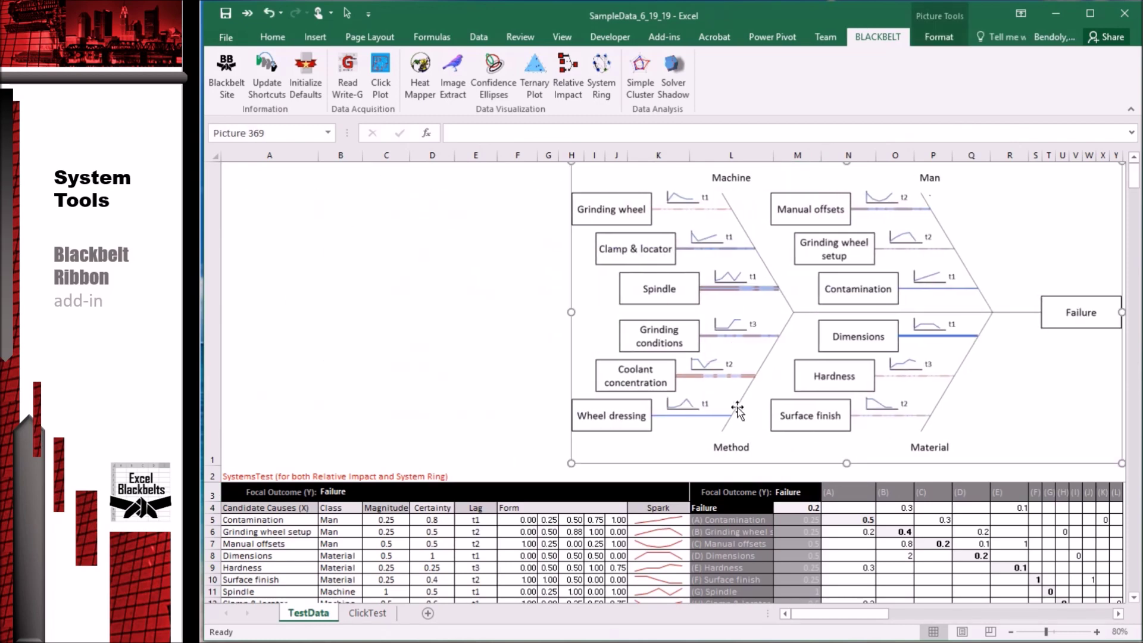
Build the System Ring diagram from the input table in the visualization toolset
left_click(597, 93)
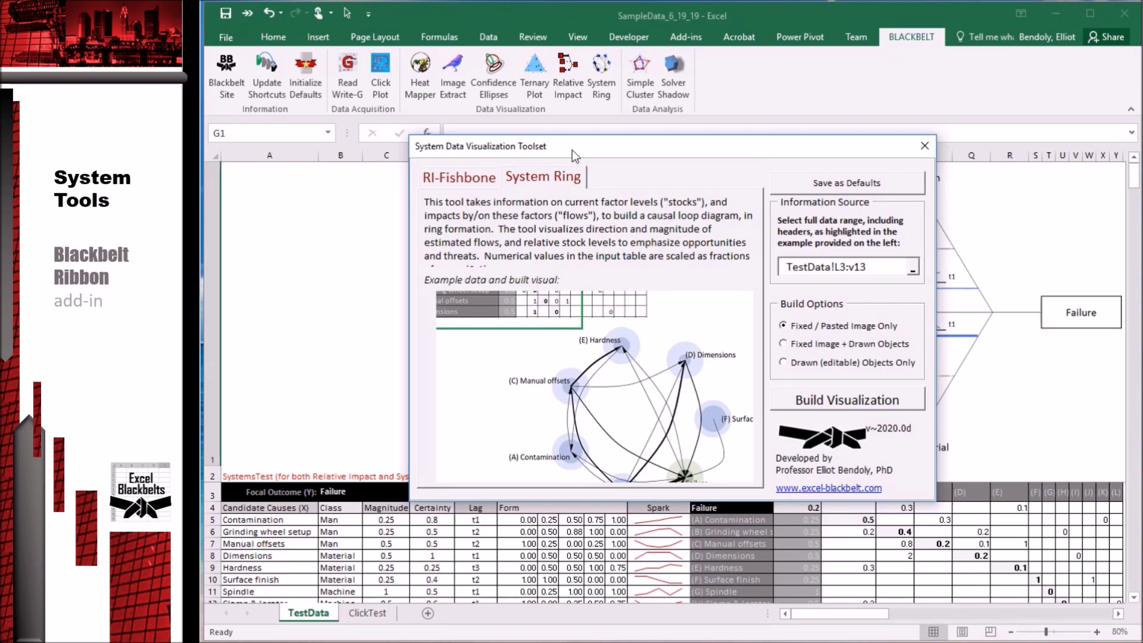
left_click(488, 181)
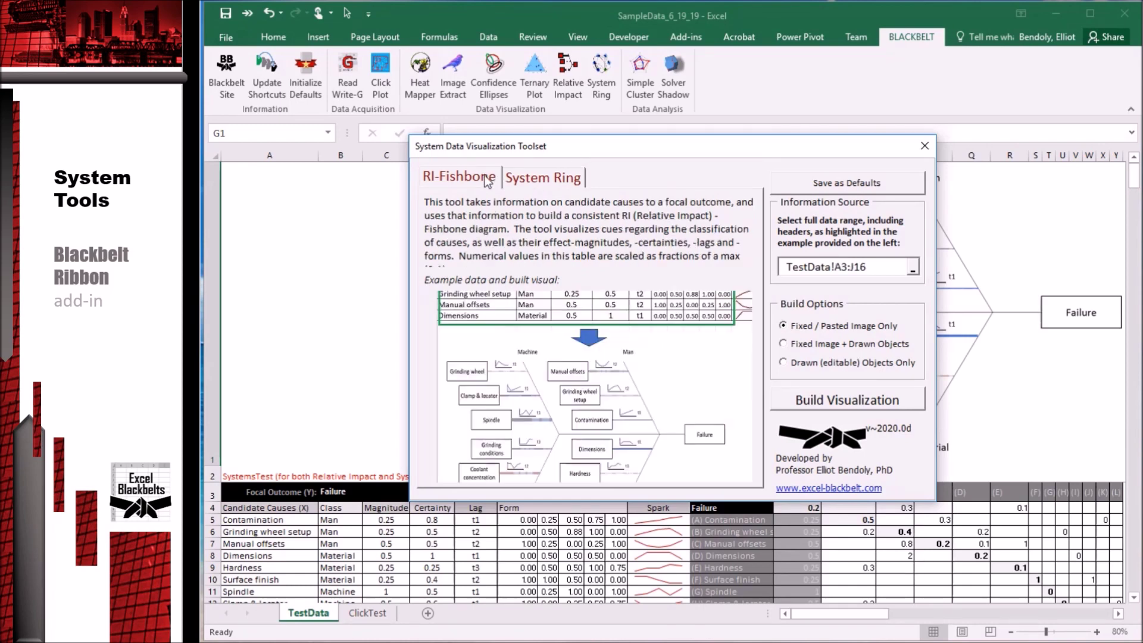
left_click(534, 180)
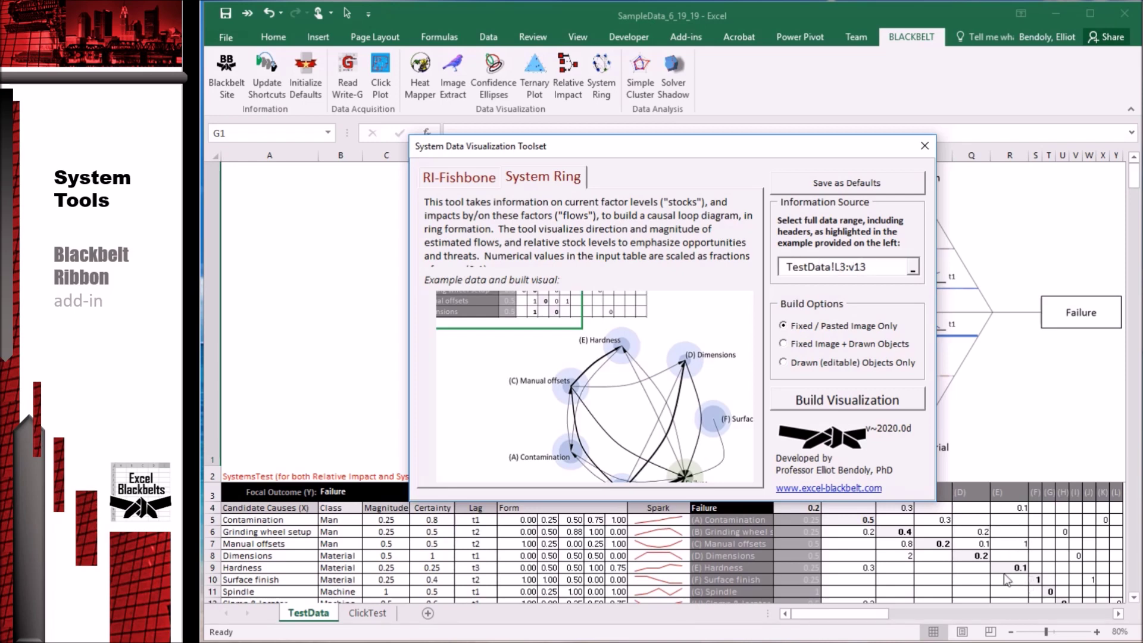
left_click(845, 400)
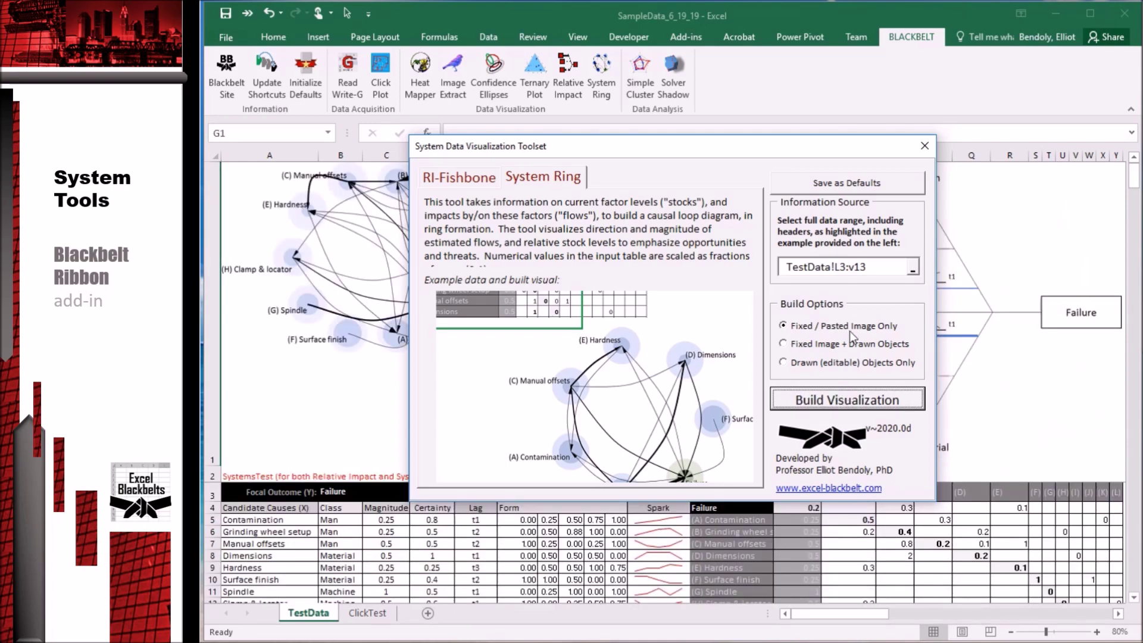
left_click(925, 146)
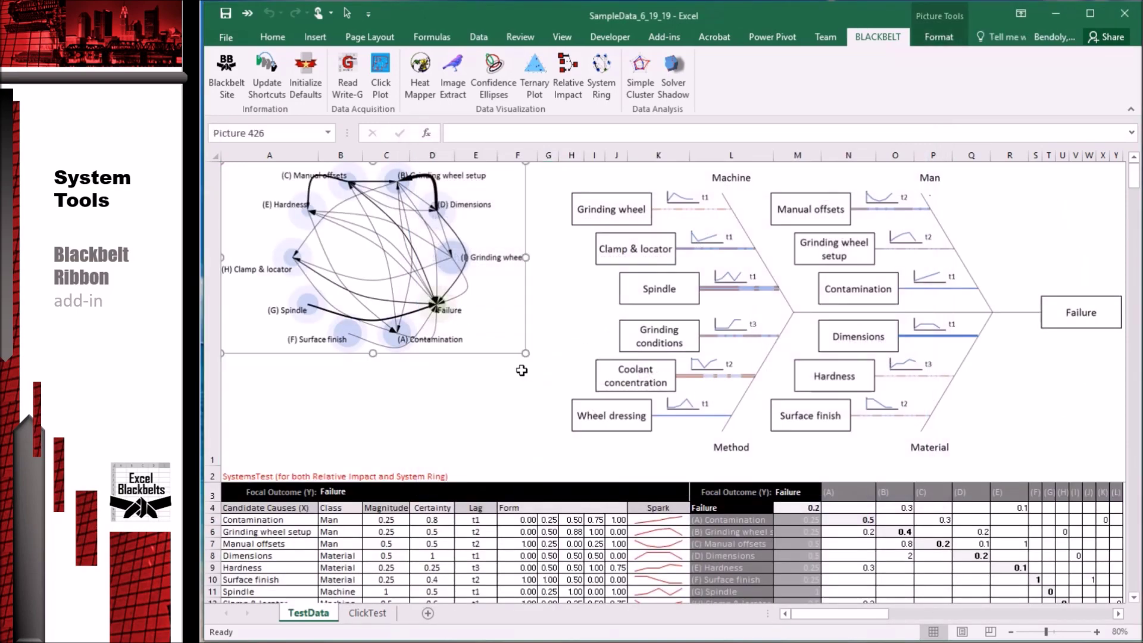
Enlarge and lower the ring diagram, and shift the fishbone slightly right
left_click_drag(526, 353, 589, 407)
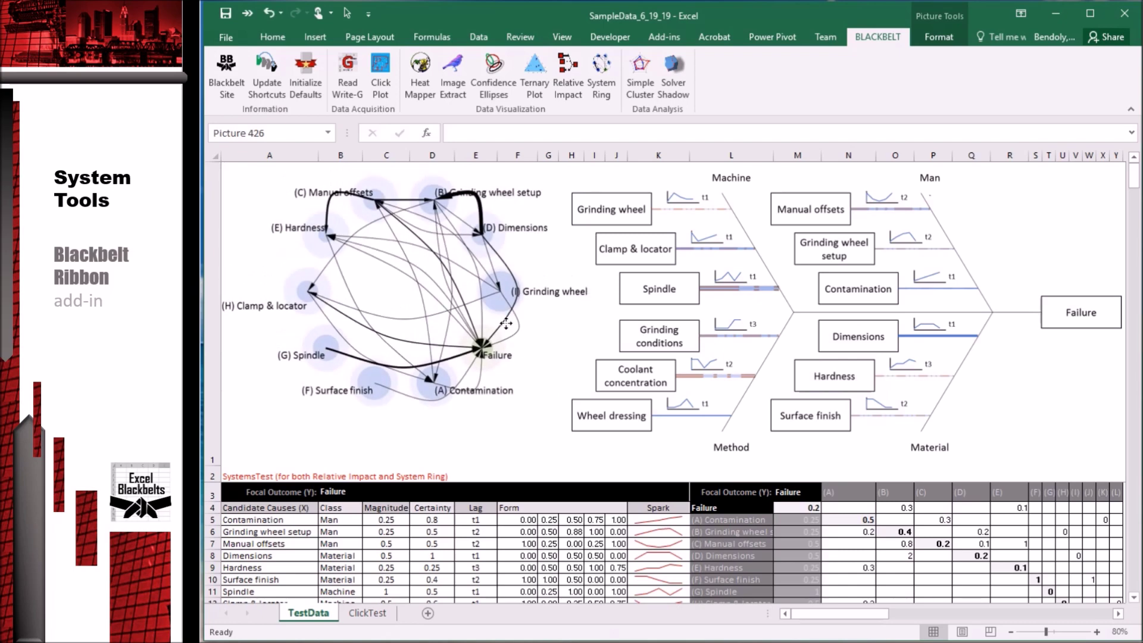
left_click_drag(506, 323, 506, 350)
left_click_drag(664, 295, 684, 296)
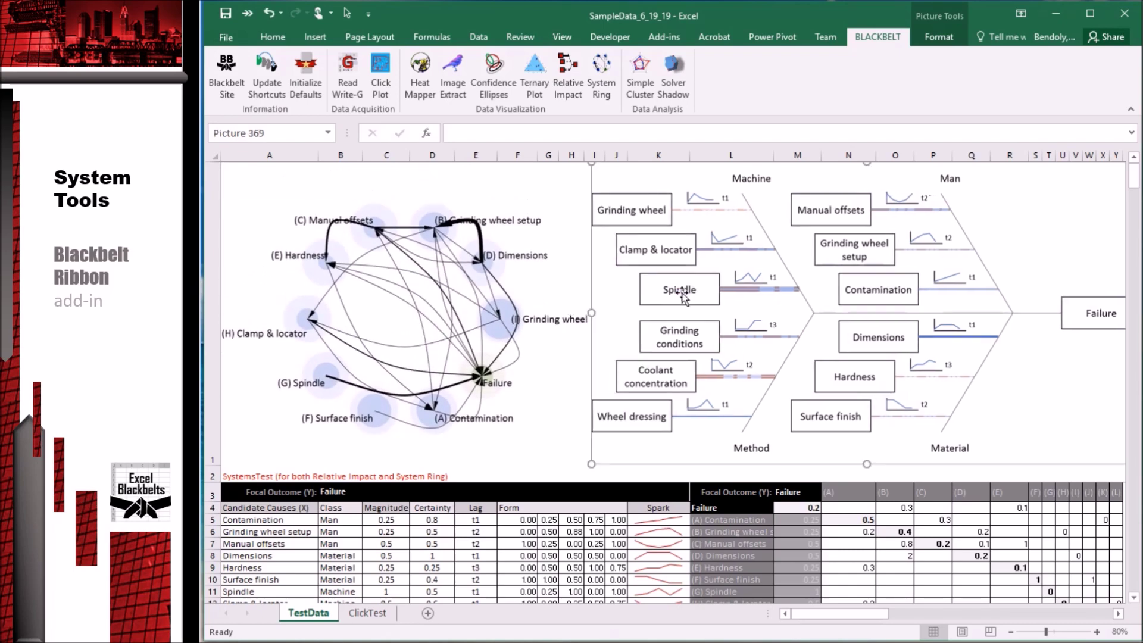
left_click(570, 434)
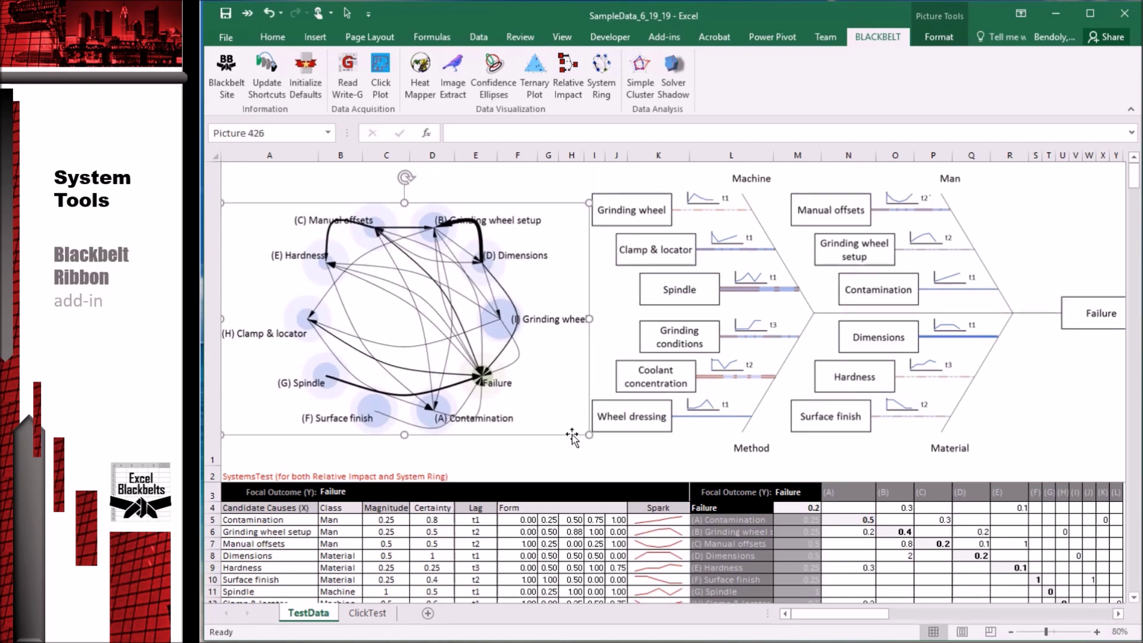
left_click(548, 457)
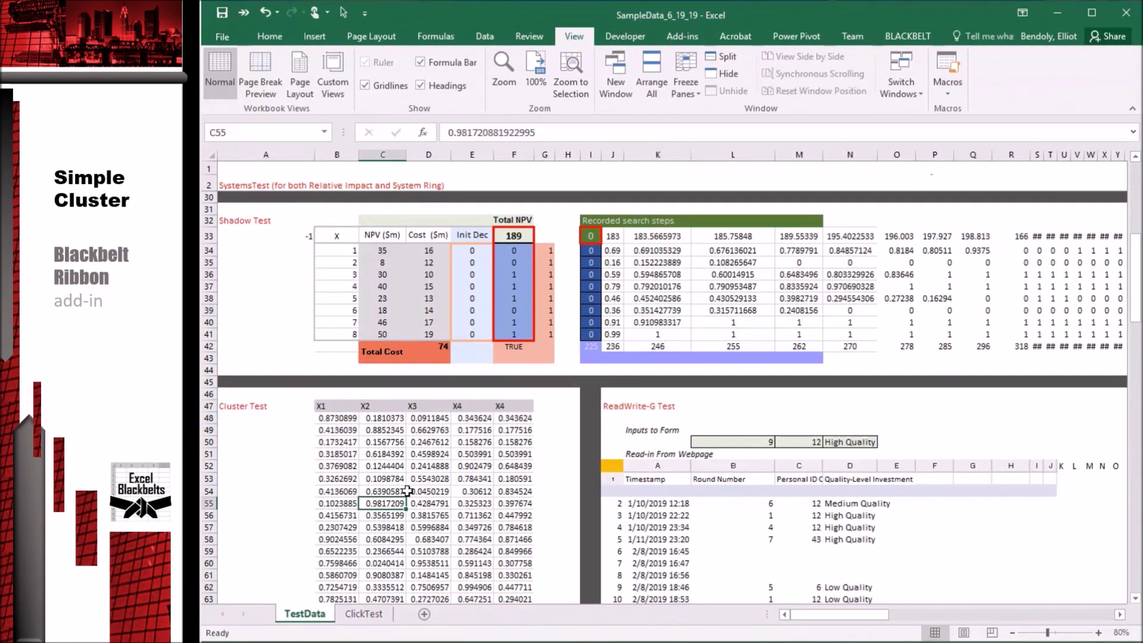
Run Simple Cluster on B47:F73 with 2 clusters and 5 s runtime, stopping at the time limit
scroll(417, 416, "down", 5)
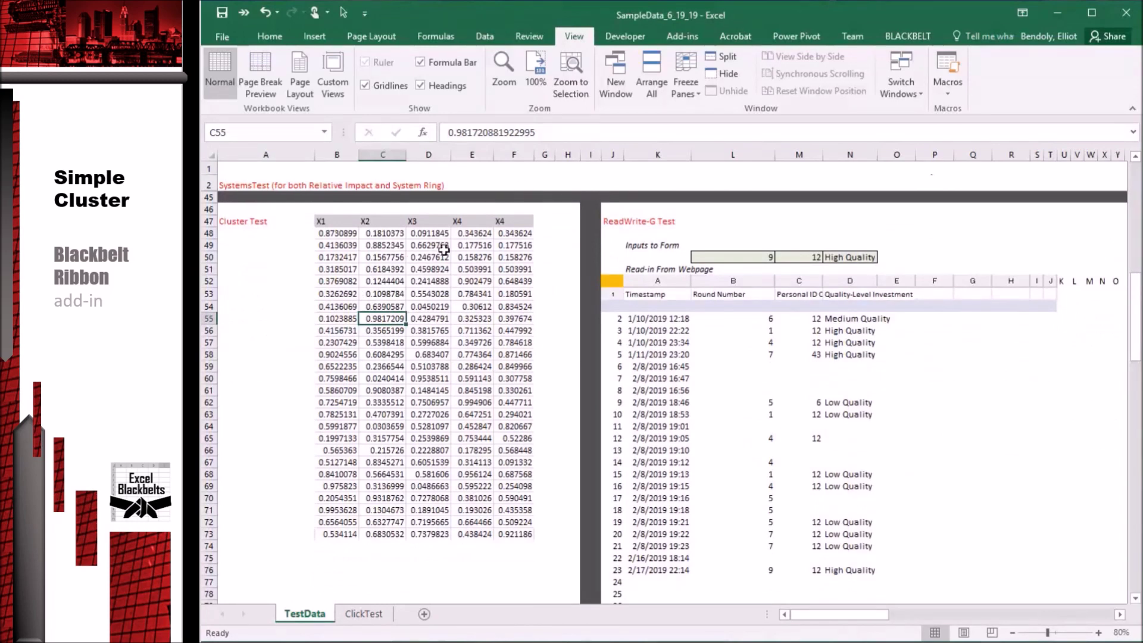
left_click(903, 36)
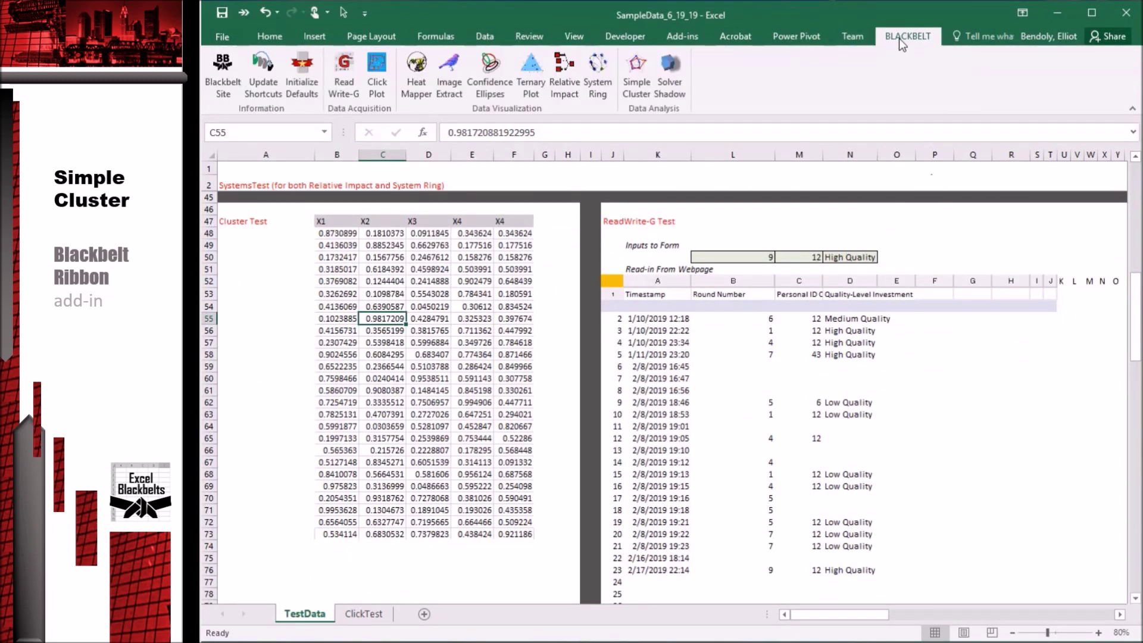
left_click(637, 73)
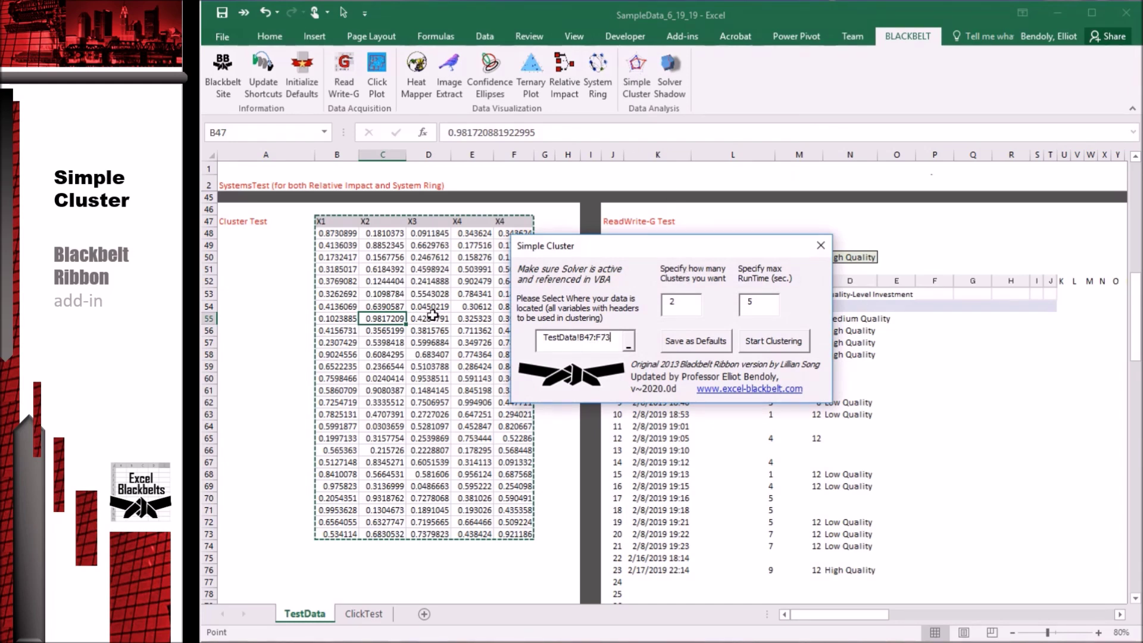
left_click(768, 345)
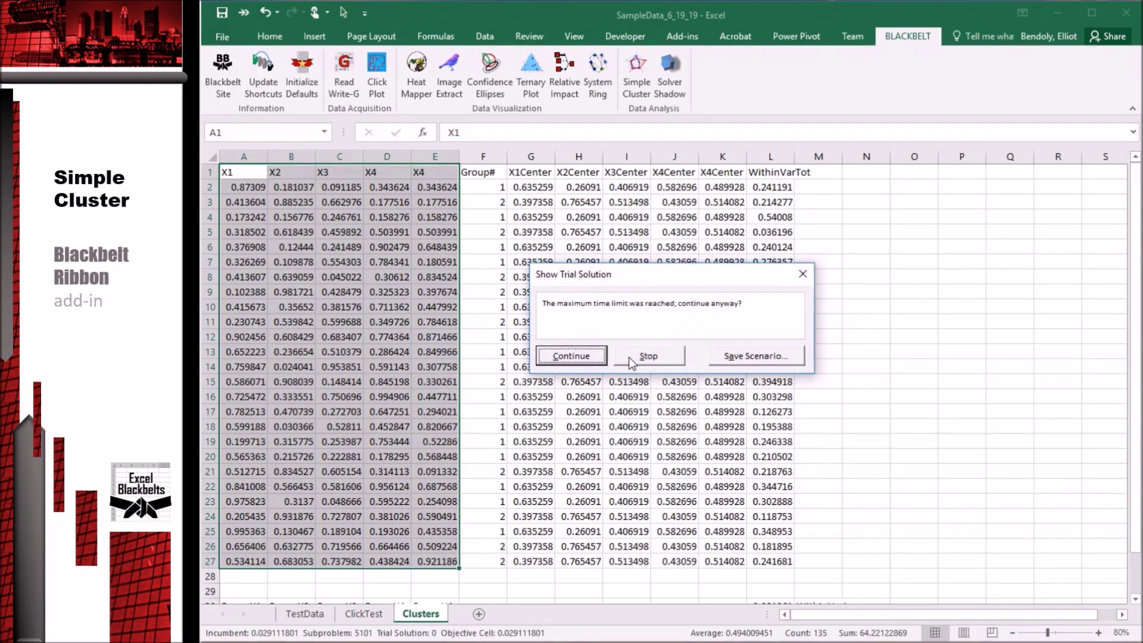
left_click(631, 357)
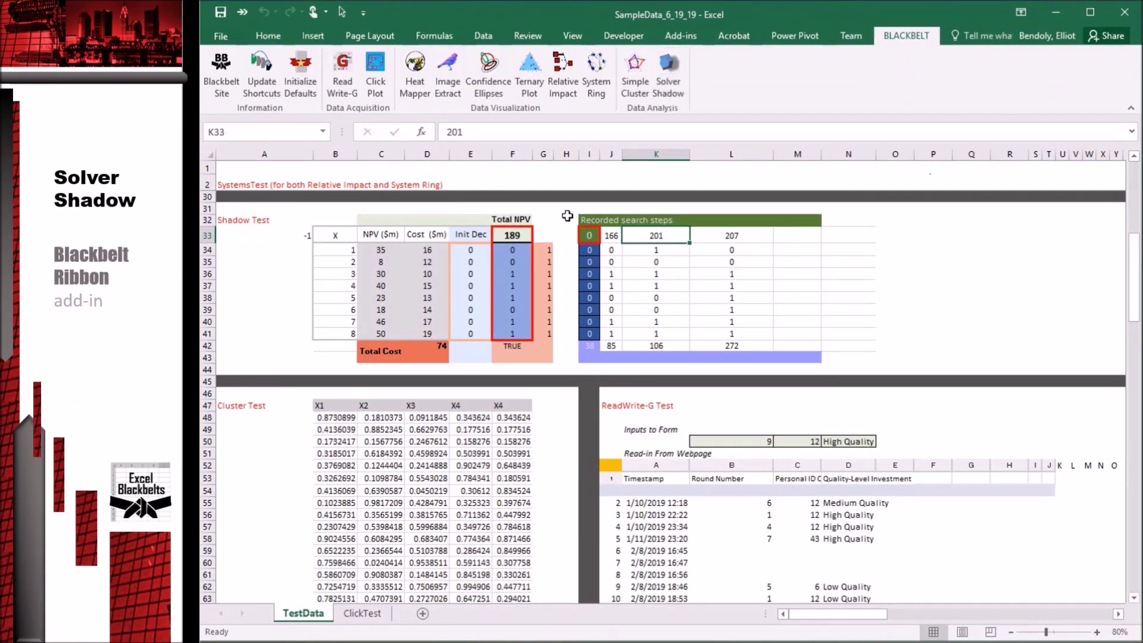
Set up Solver Shadow with ranges F33:F41, E34:E41 and criteria cell F42, saved as defaults
left_click(668, 74)
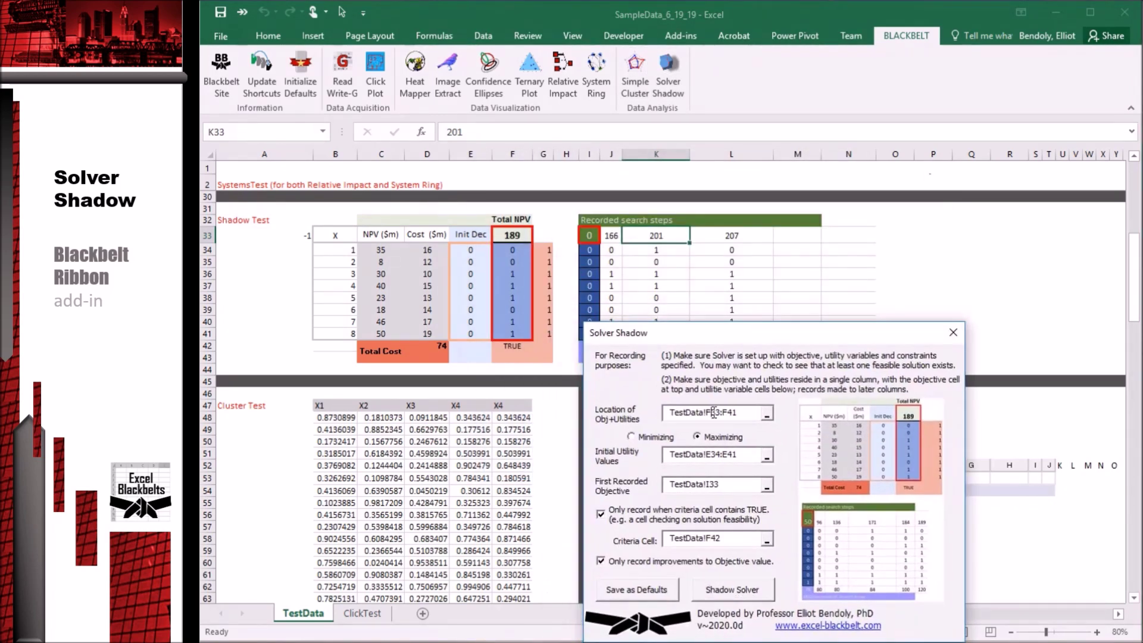
left_click(714, 412)
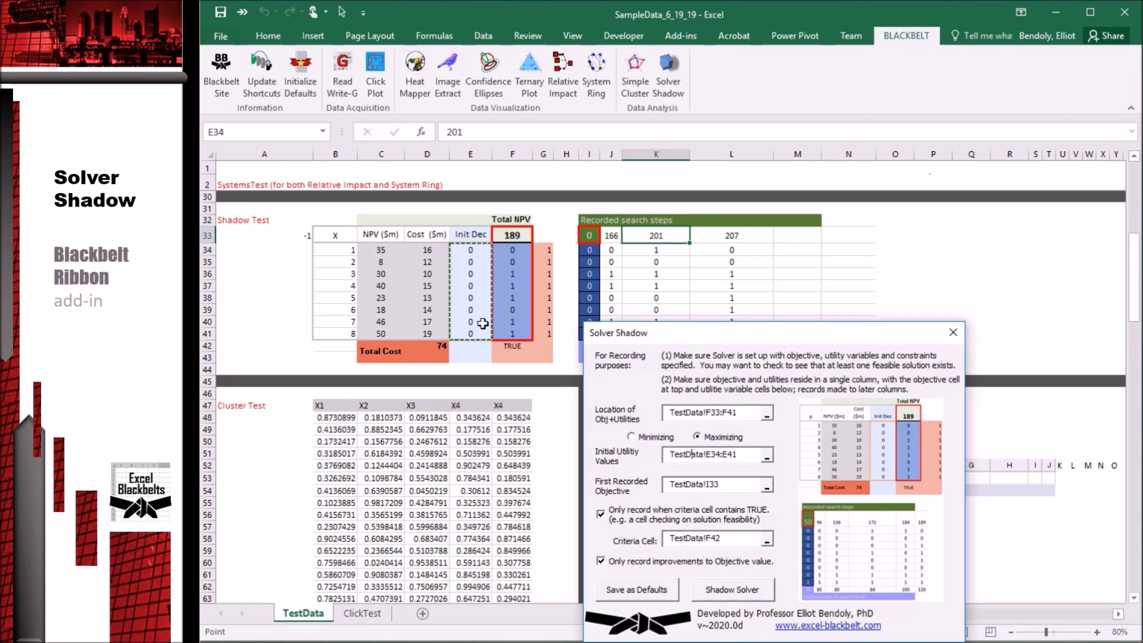
left_click(685, 539)
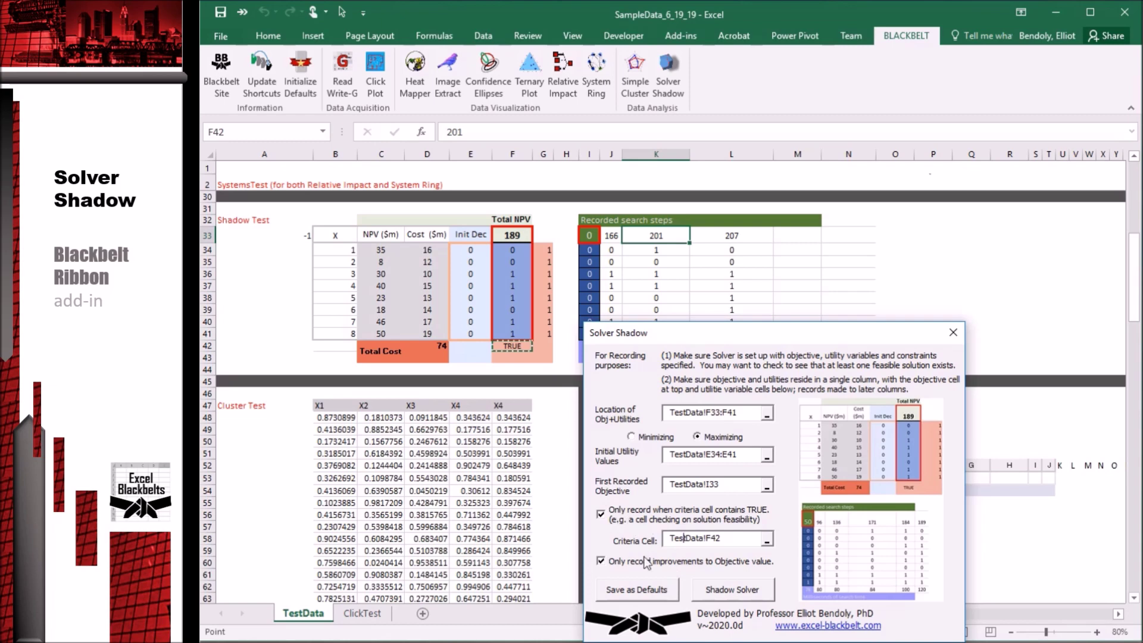
left_click(650, 593)
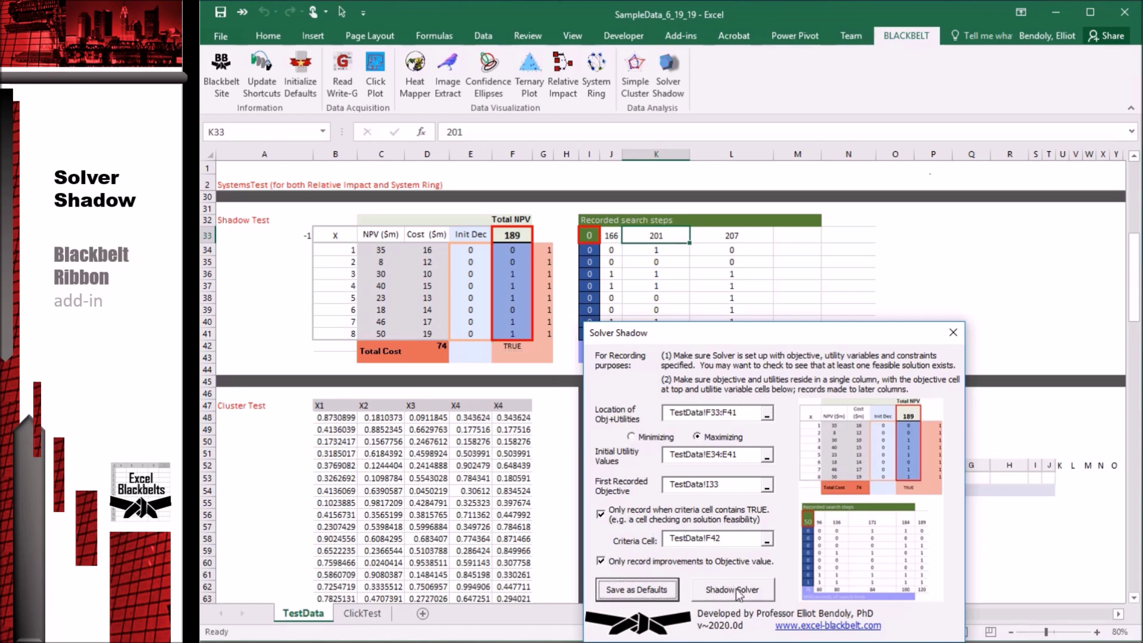
Turn off the improvement-only filter, run Shadow Solver, then turn off the criteria filter
left_click(601, 562)
left_click(669, 592)
left_click(738, 589)
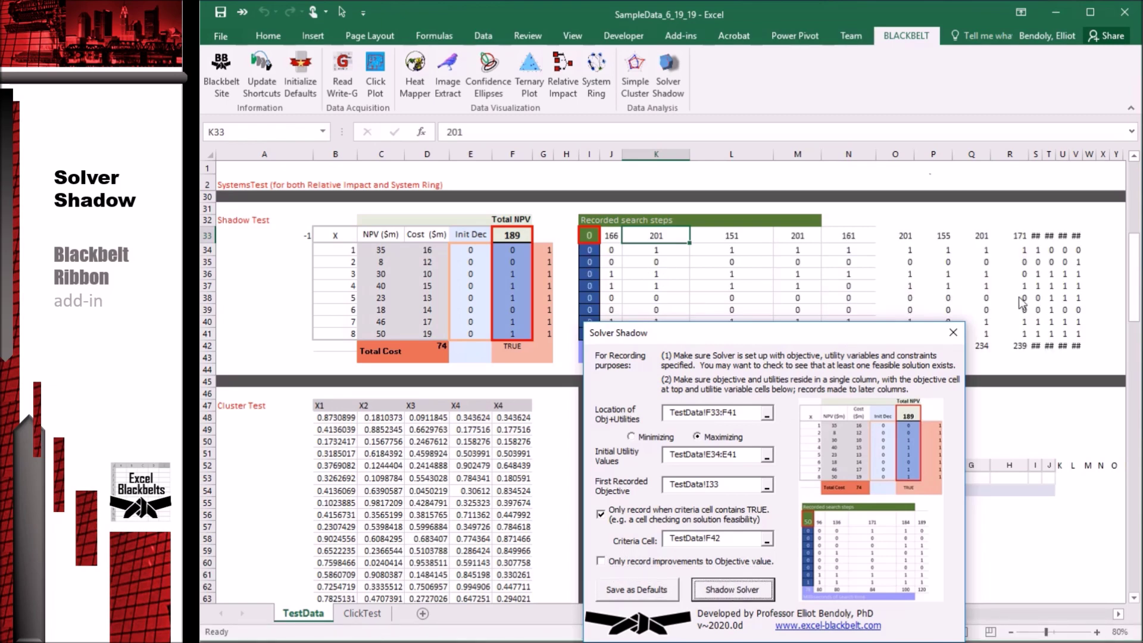
left_click(603, 514)
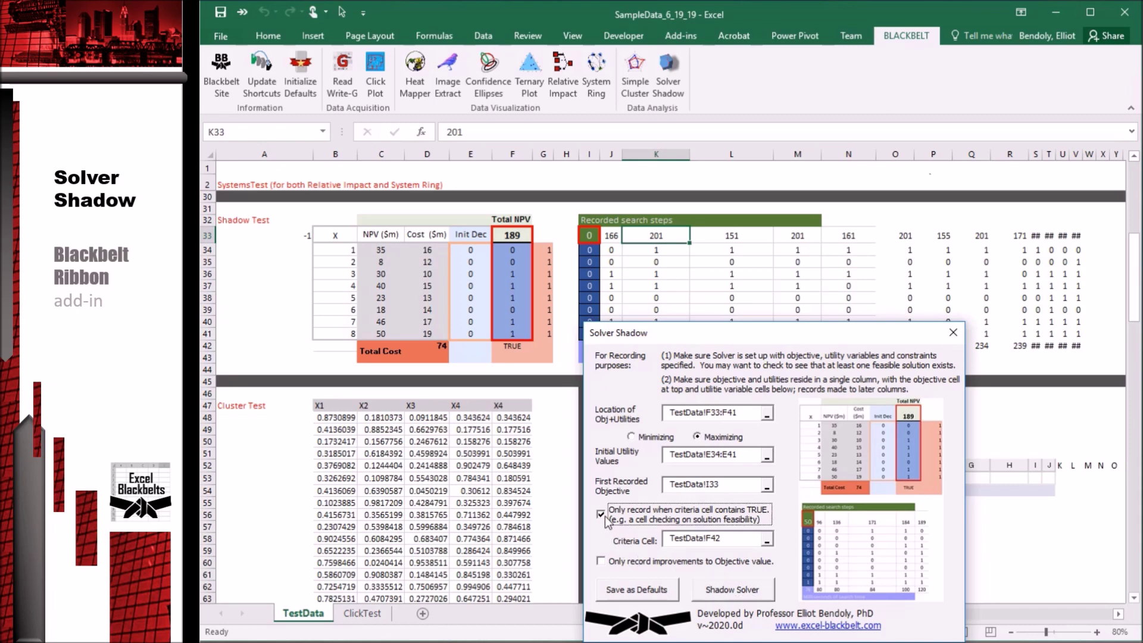
Run Shadow Solver with no recording filters and review the logged search steps
left_click(645, 594)
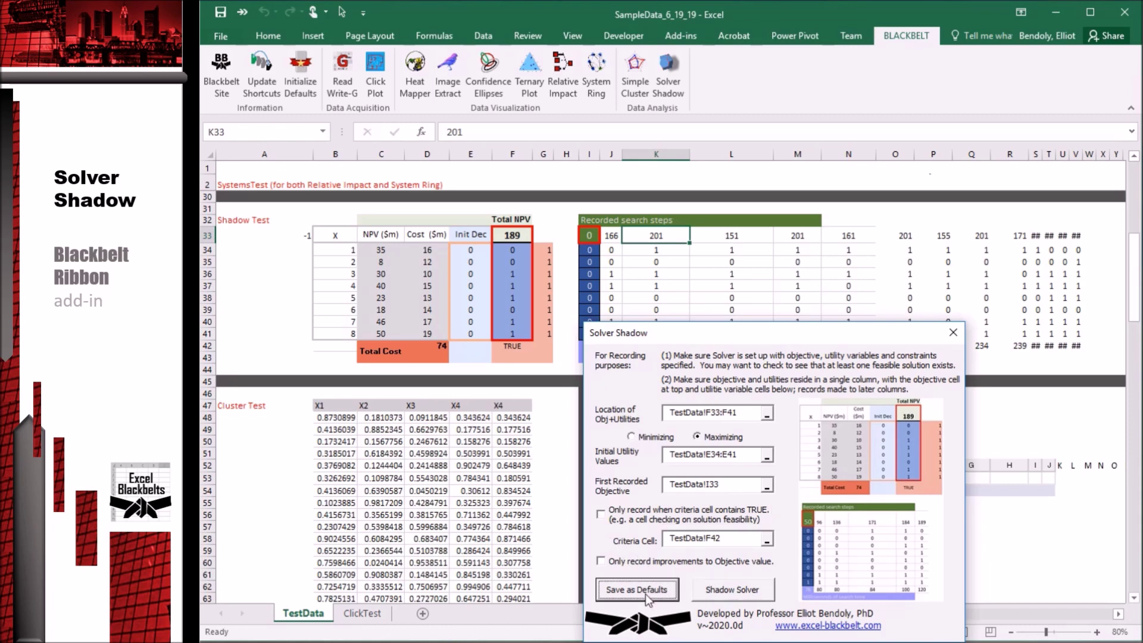
left_click(753, 591)
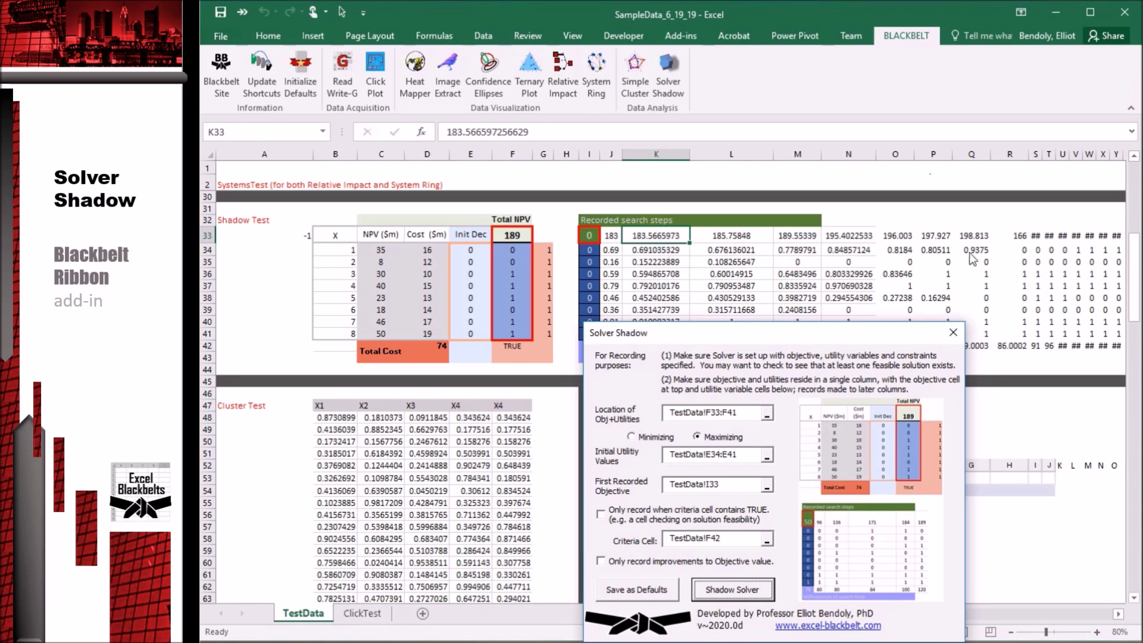
left_click_drag(864, 340, 862, 399)
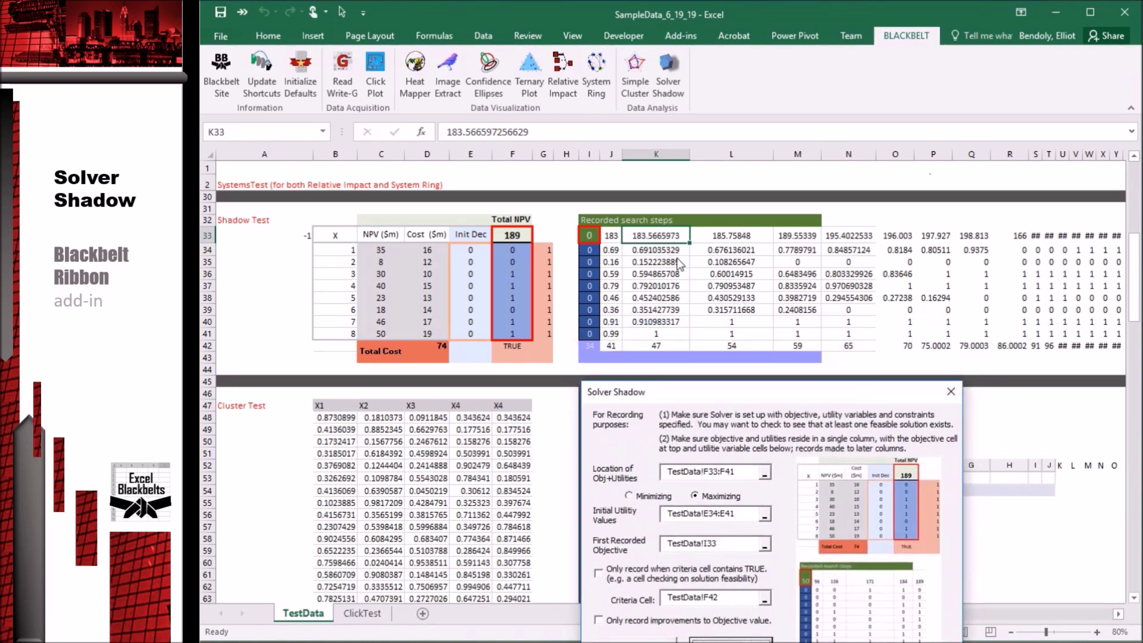
left_click_drag(728, 388, 714, 274)
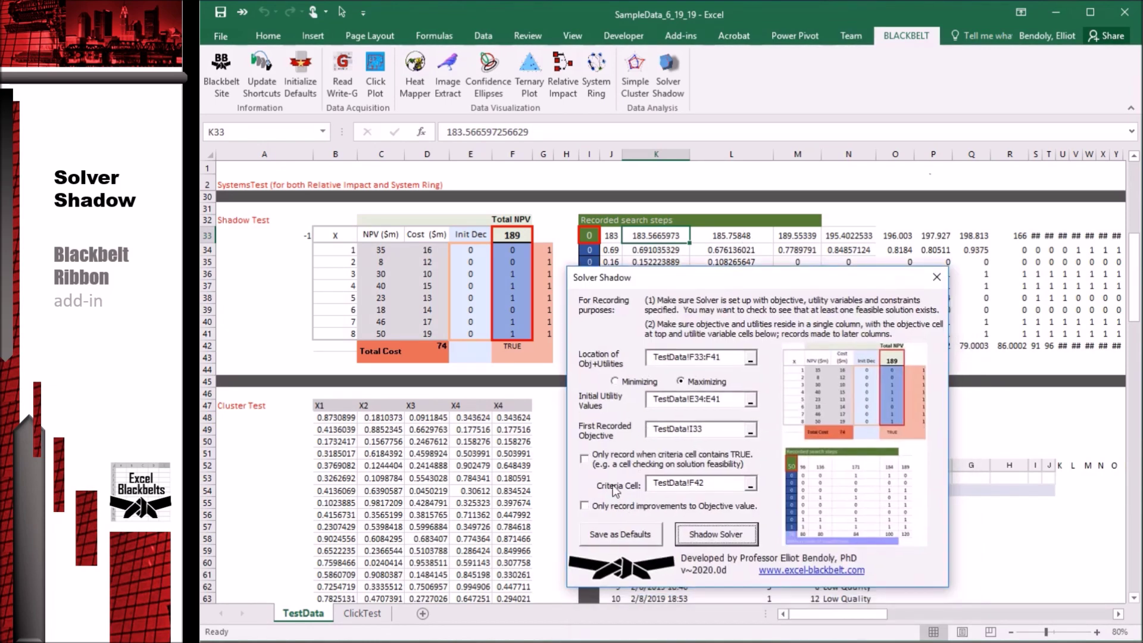
Re-enable both 'Only record' filters, save as defaults, and rerun Shadow Solver
left_click(583, 459)
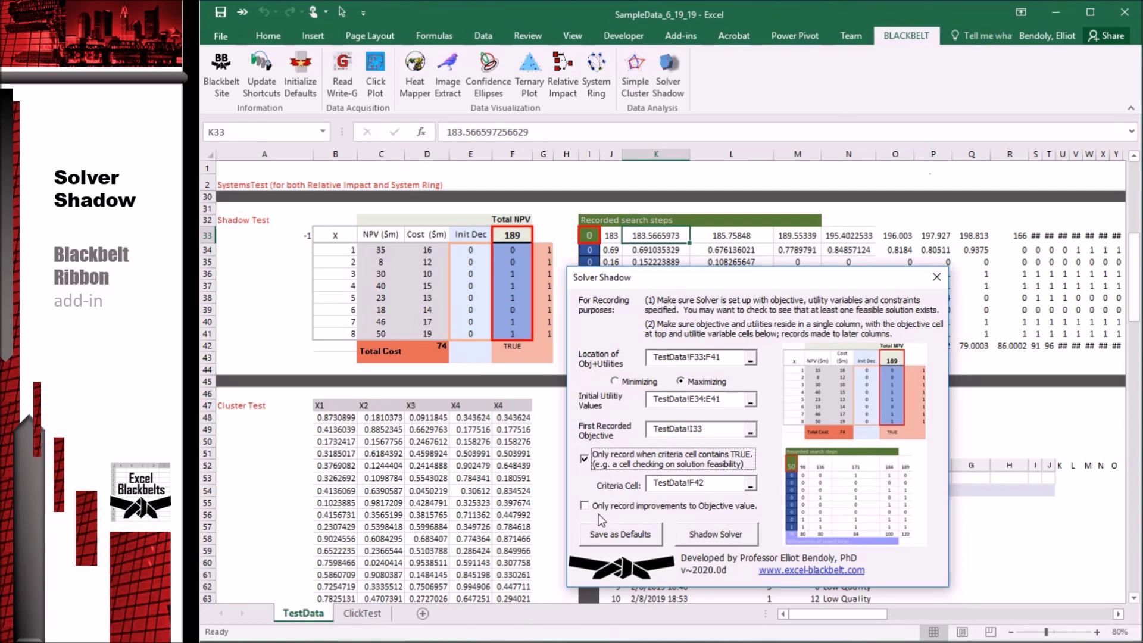
left_click(584, 505)
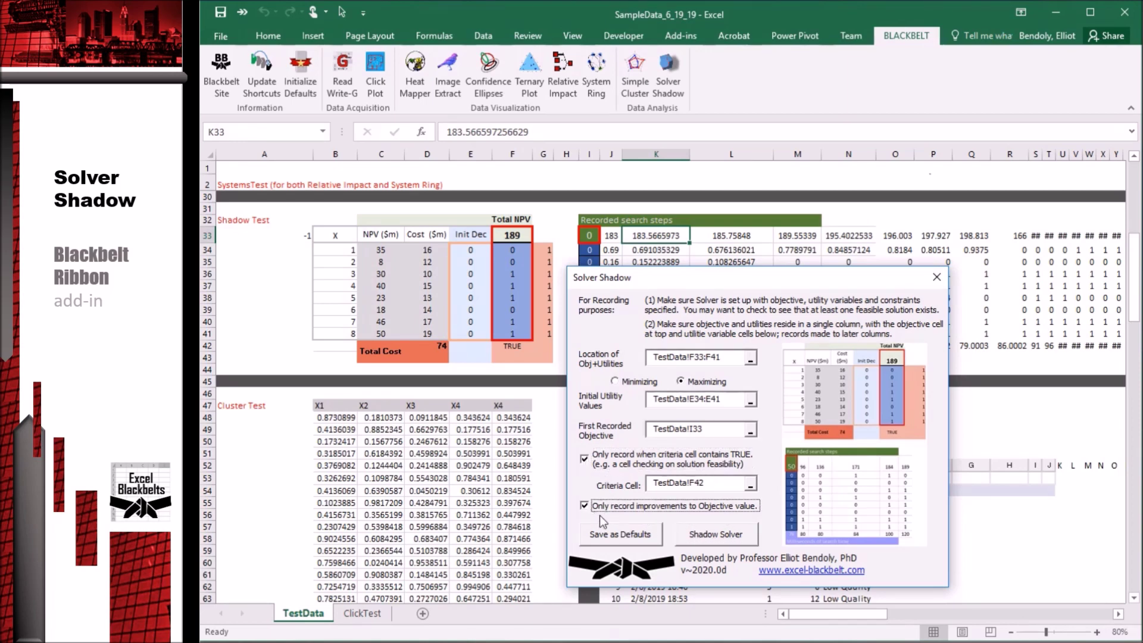
left_click(620, 534)
left_click(719, 533)
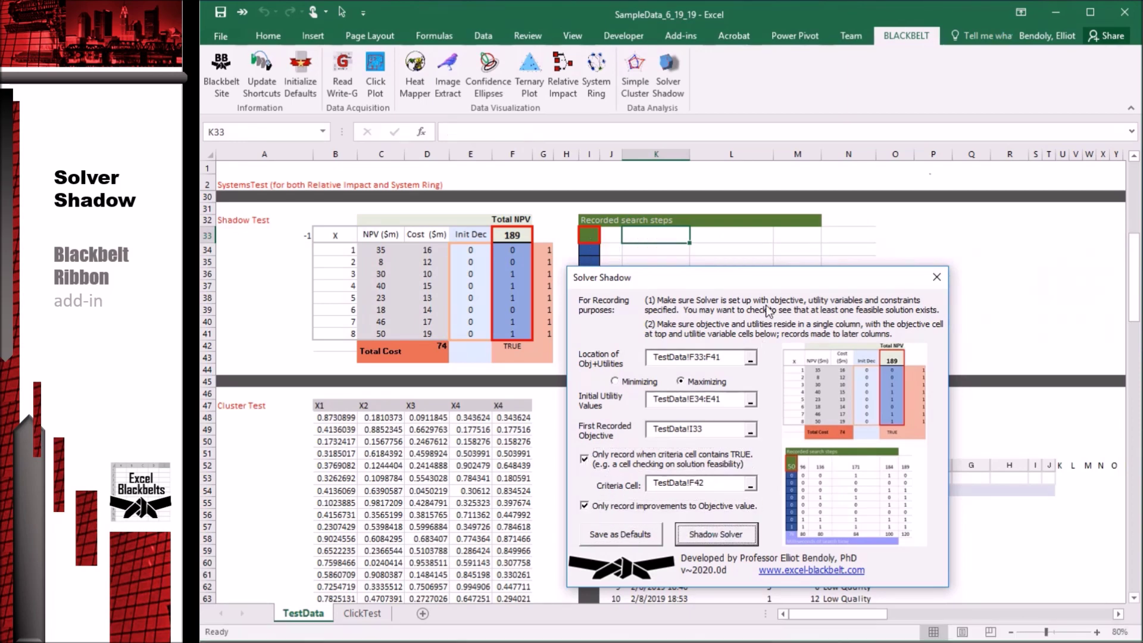
left_click_drag(757, 275, 756, 394)
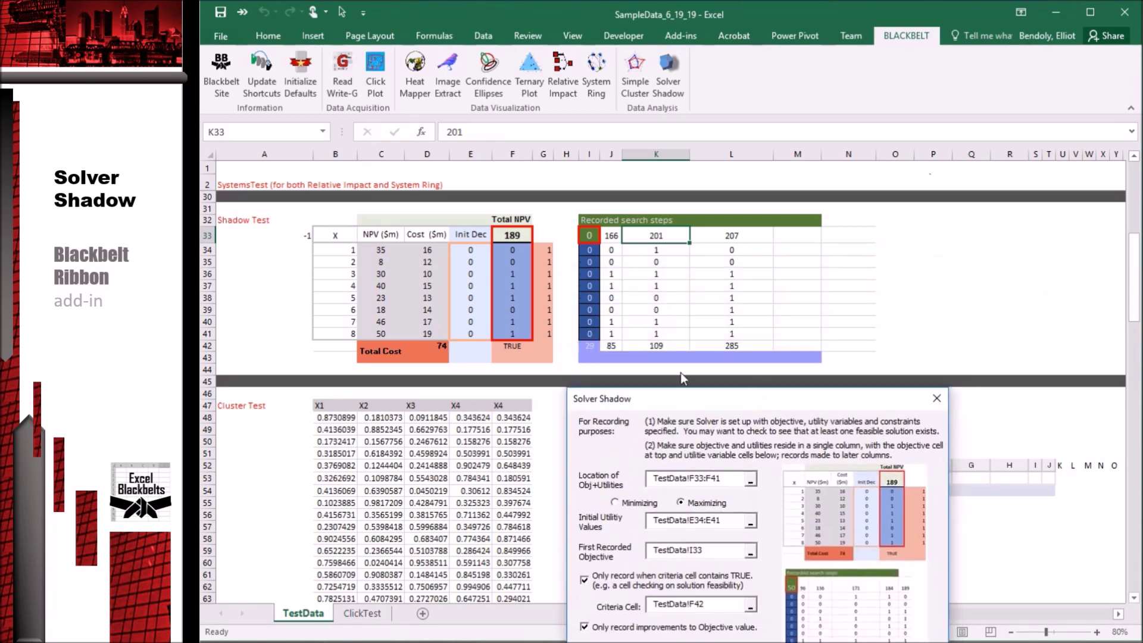